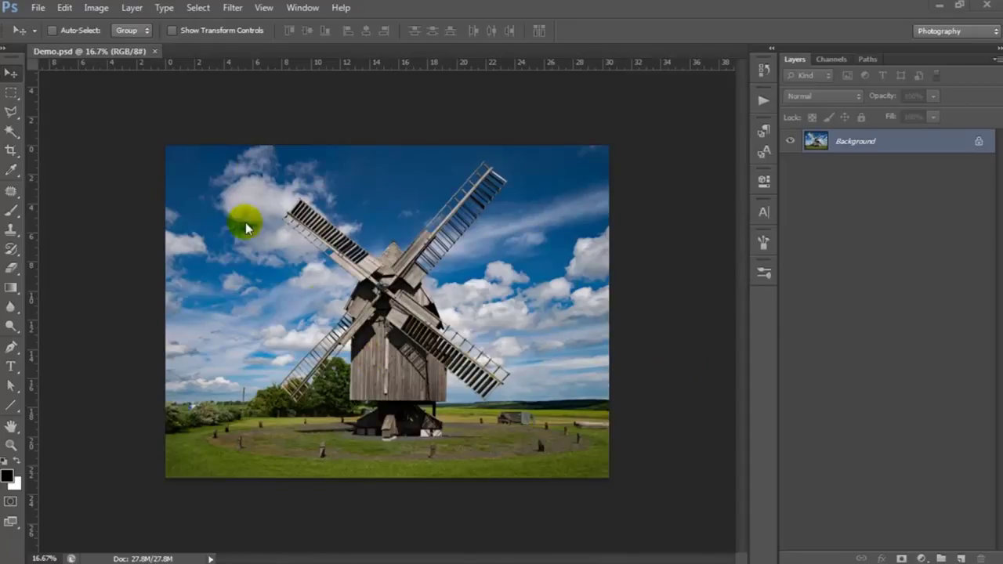
Review the Image Size width, height and resolution, then close the dialog without resizing.
left_click(95, 8)
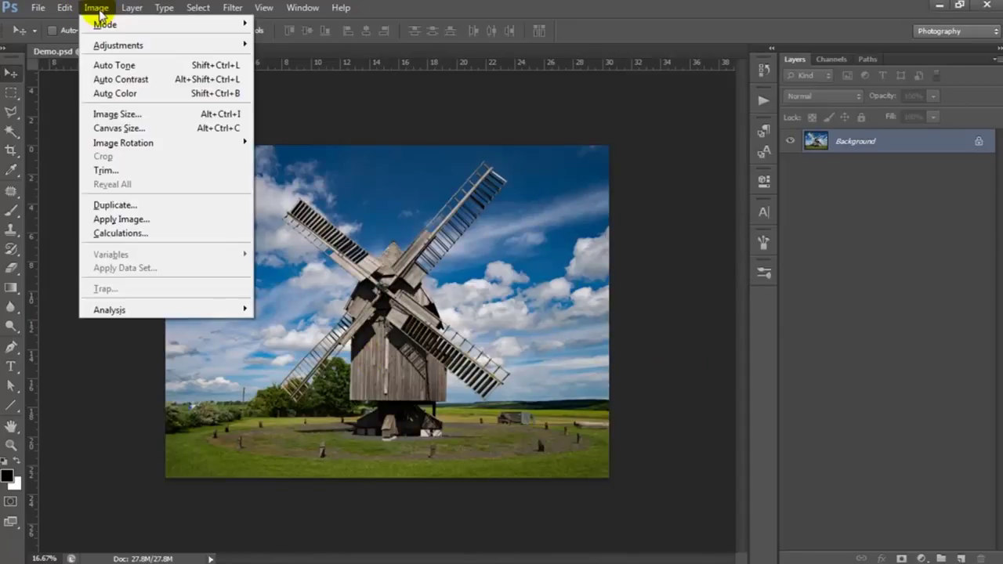
left_click(124, 113)
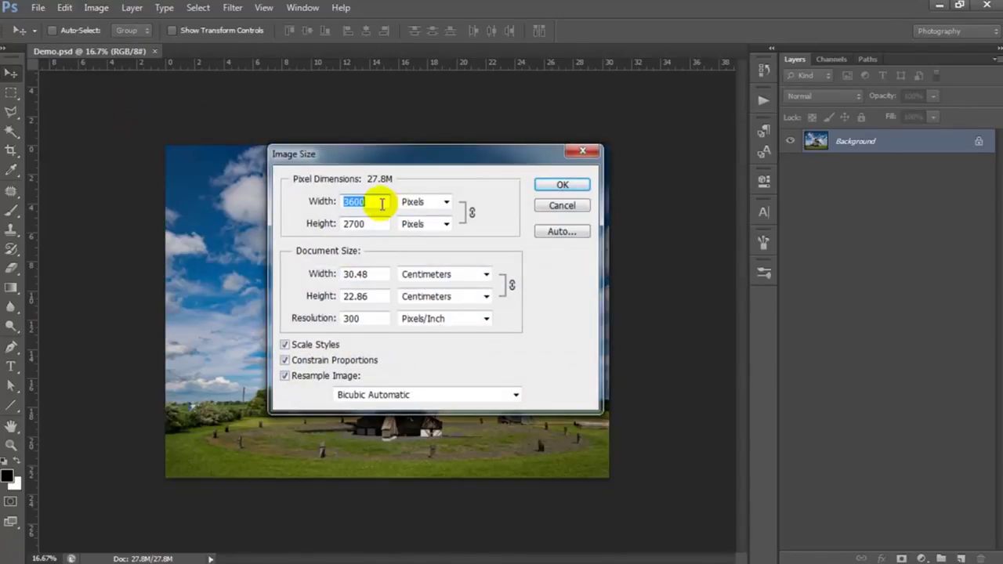
type("3")
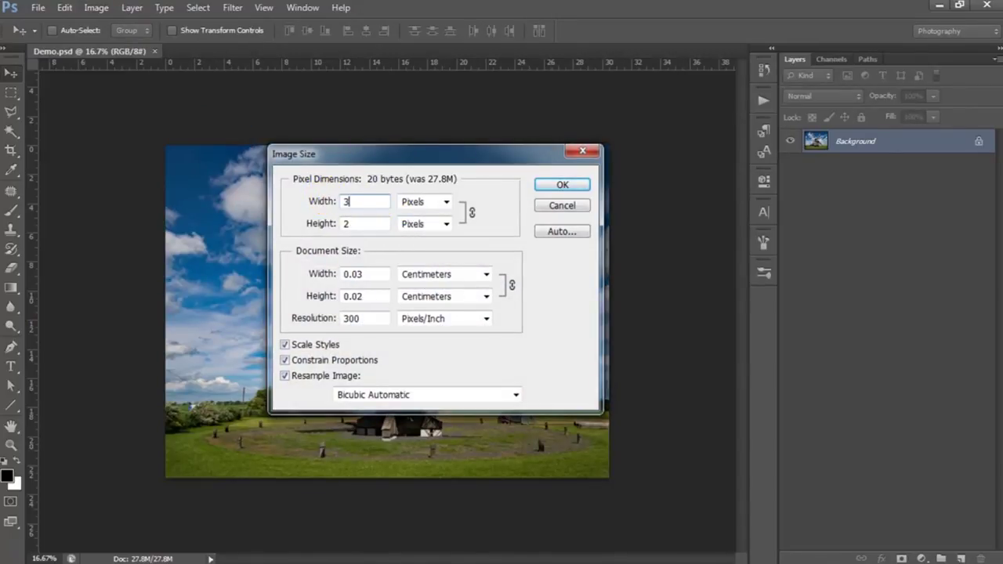
type("500")
double_click(354, 201)
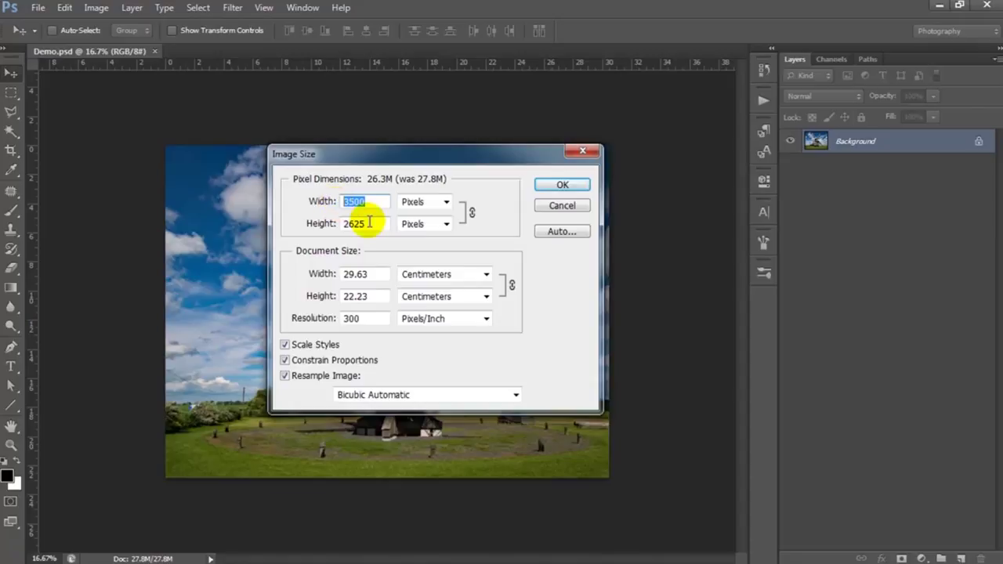
double_click(366, 224)
double_click(357, 317)
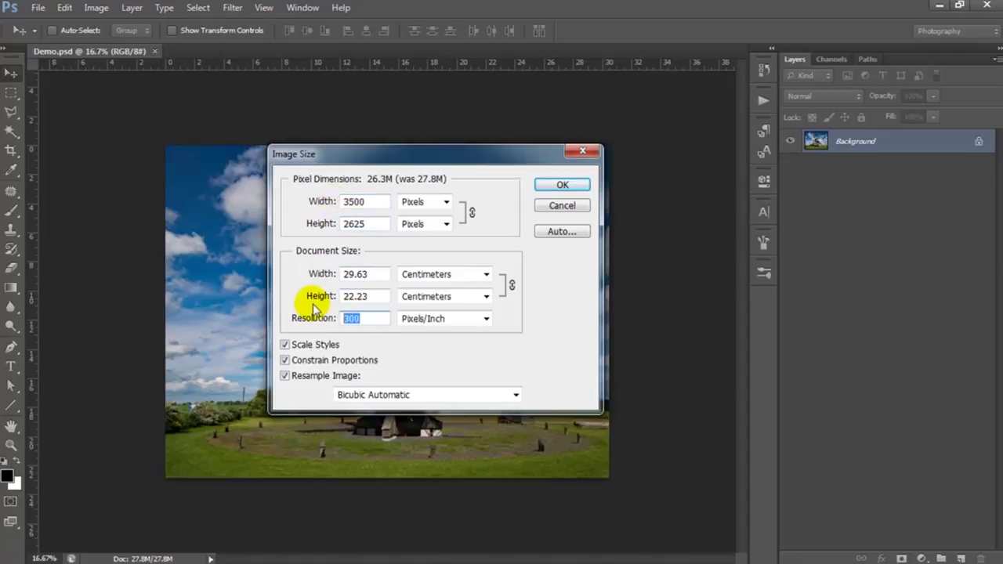
type("300")
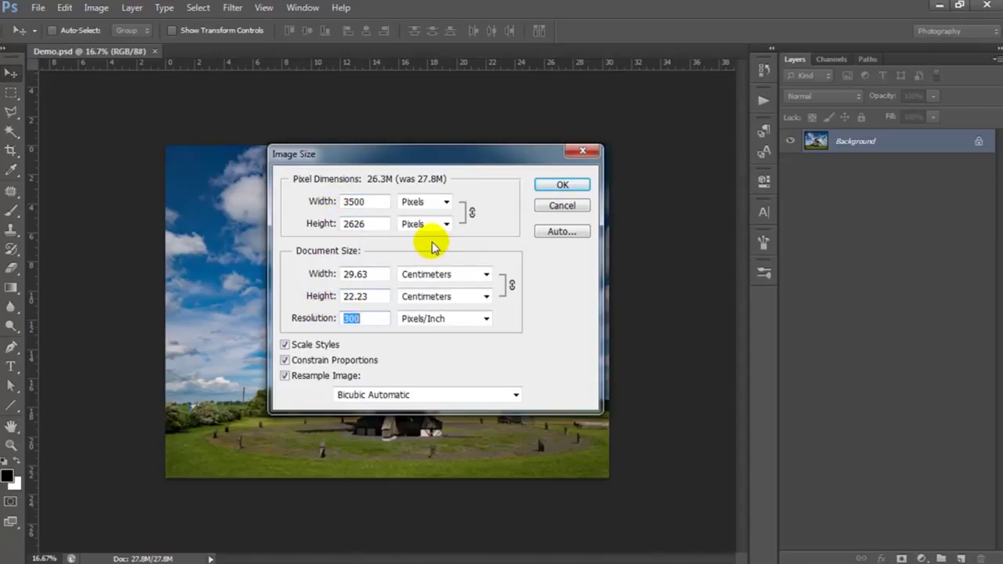
left_click(554, 208)
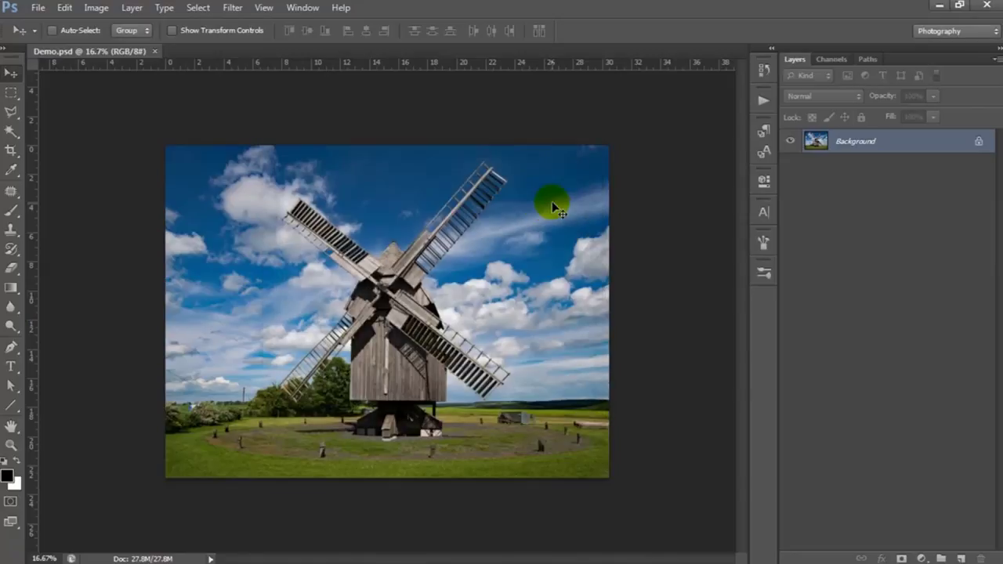
Check the image's colour mode and bit depth, and confirm the Layers panel options.
left_click(97, 9)
mouse_move(105, 25)
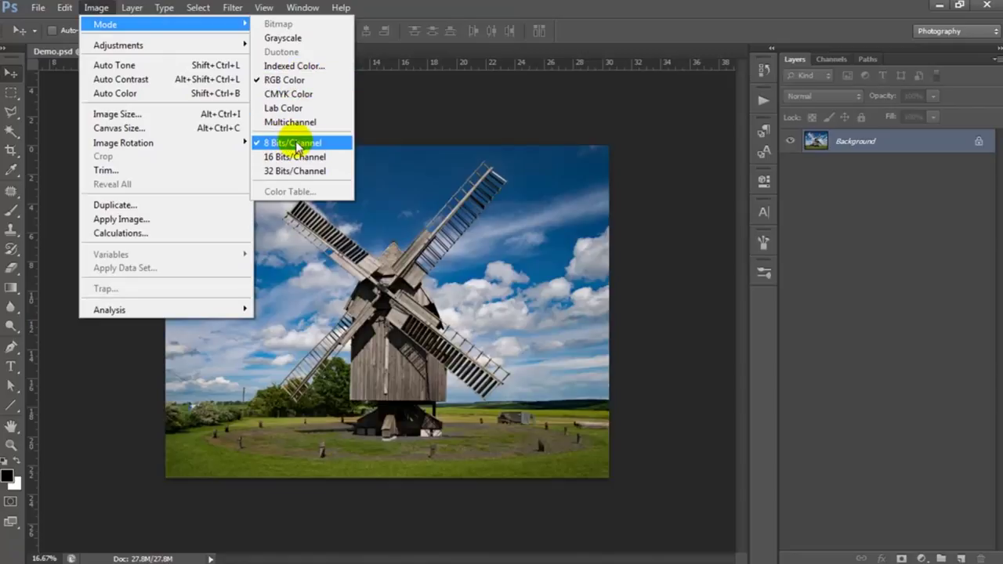
left_click(448, 160)
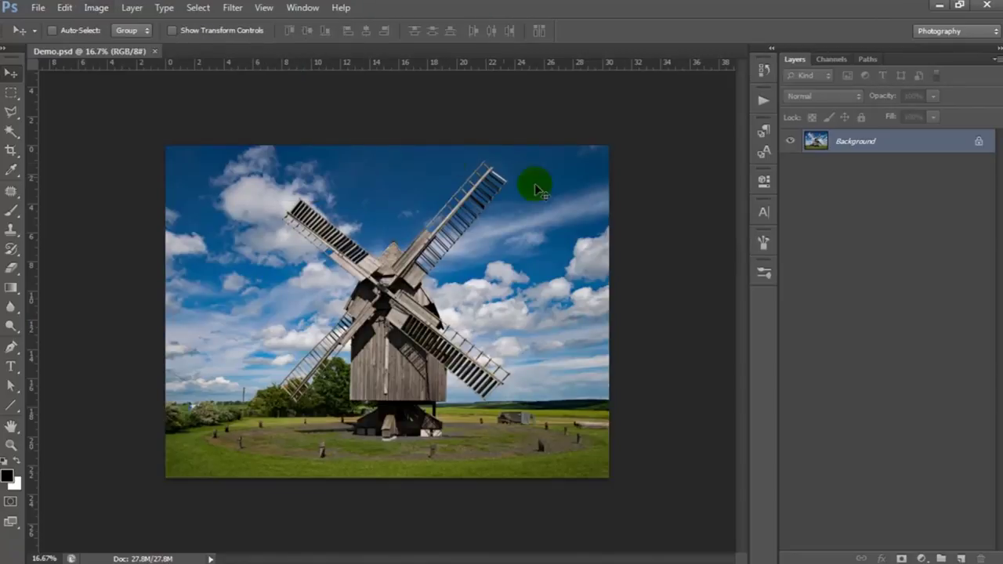
left_click(997, 61)
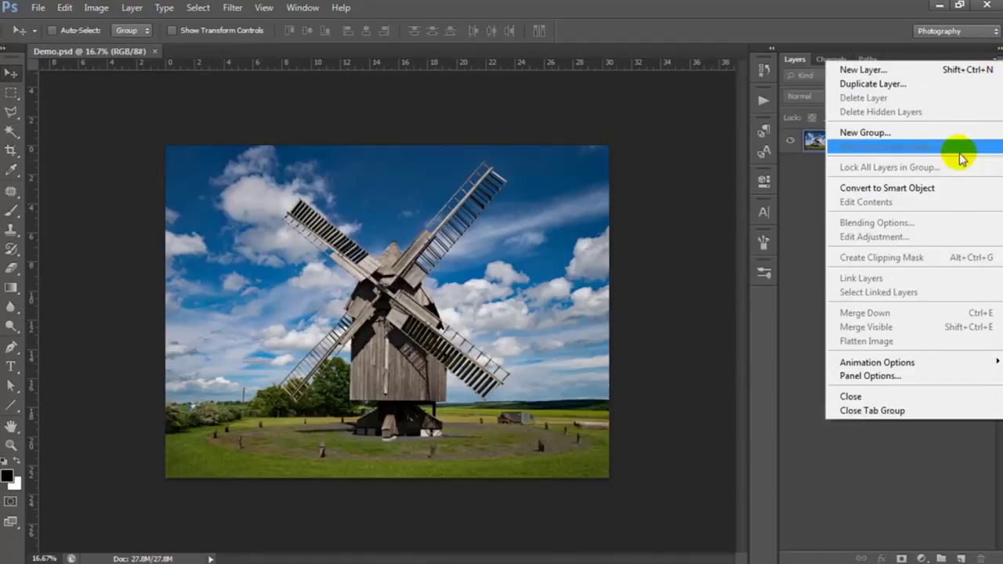
left_click(871, 377)
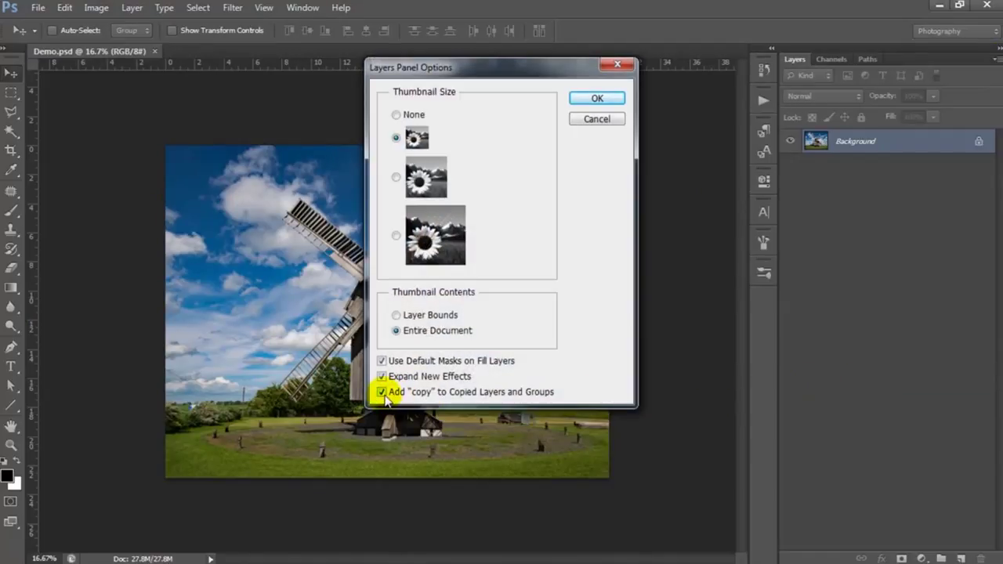
left_click(591, 100)
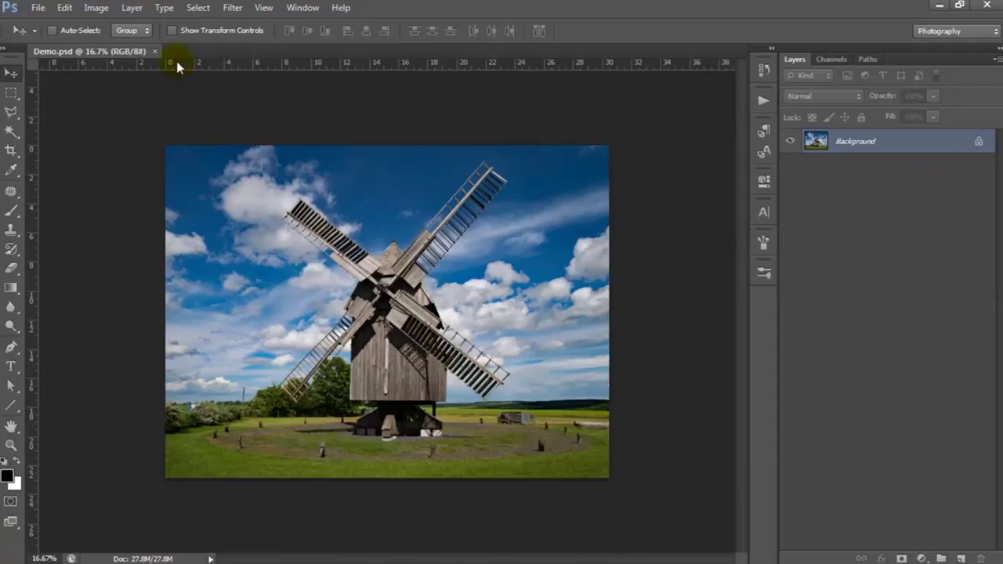
Convert the Background into Layer 0, then turn it back into the Background layer.
left_click(135, 9)
mouse_move(139, 24)
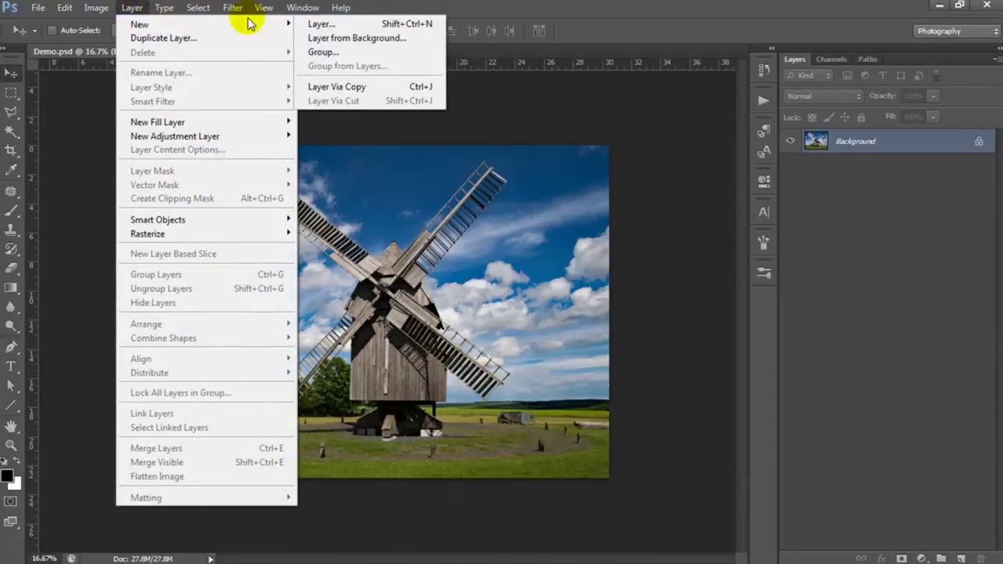
left_click(341, 41)
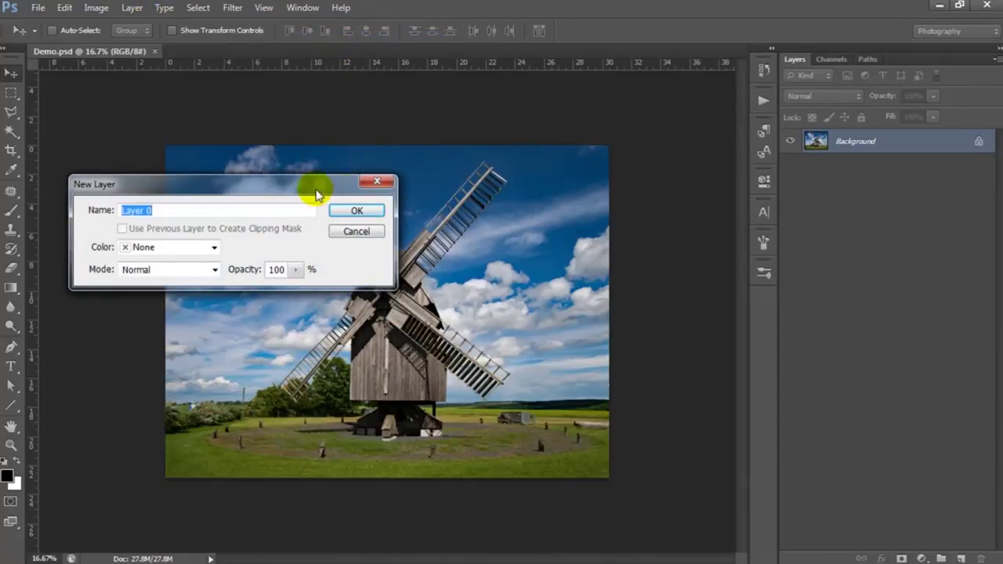
left_click_drag(313, 193, 468, 201)
left_click(509, 224)
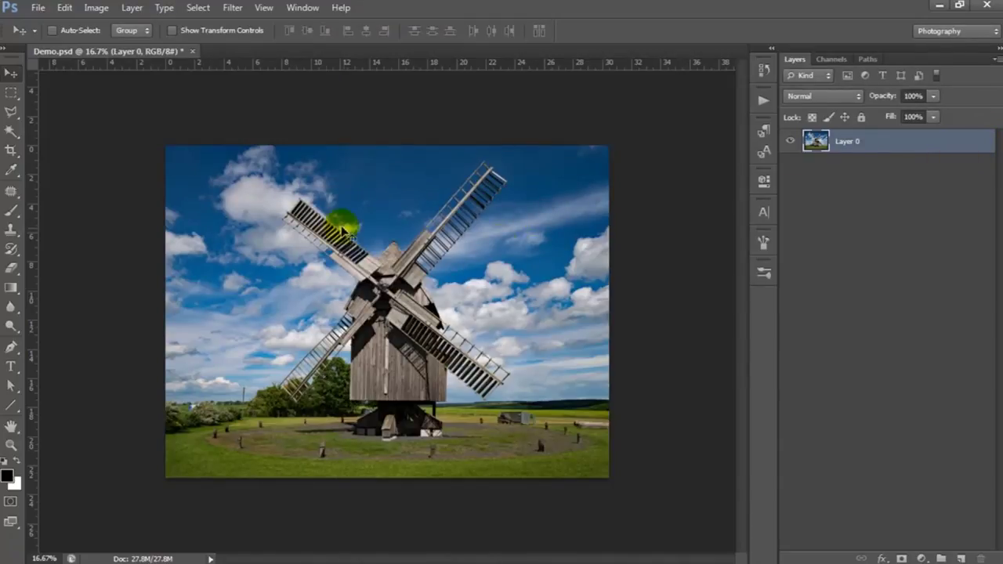
left_click(130, 9)
mouse_move(140, 25)
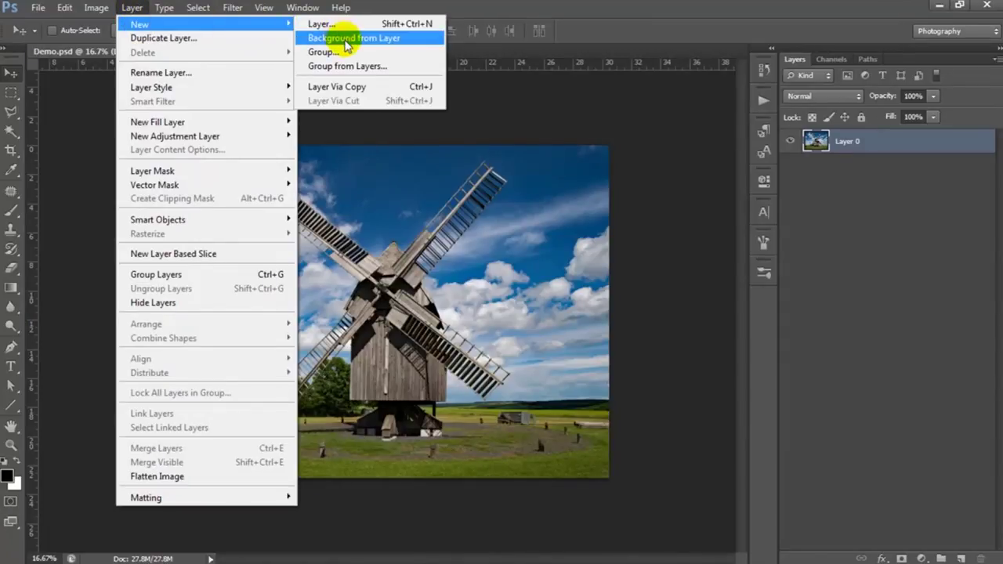
left_click(346, 39)
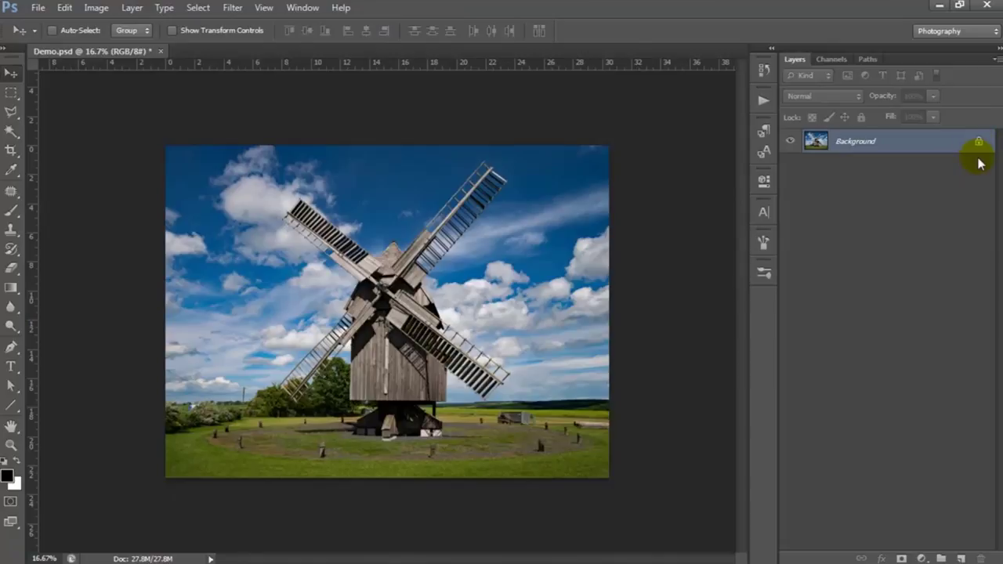
Check the standard Brush tool's settings: Normal blend mode and 100% flow.
left_click(12, 213)
right_click(11, 212)
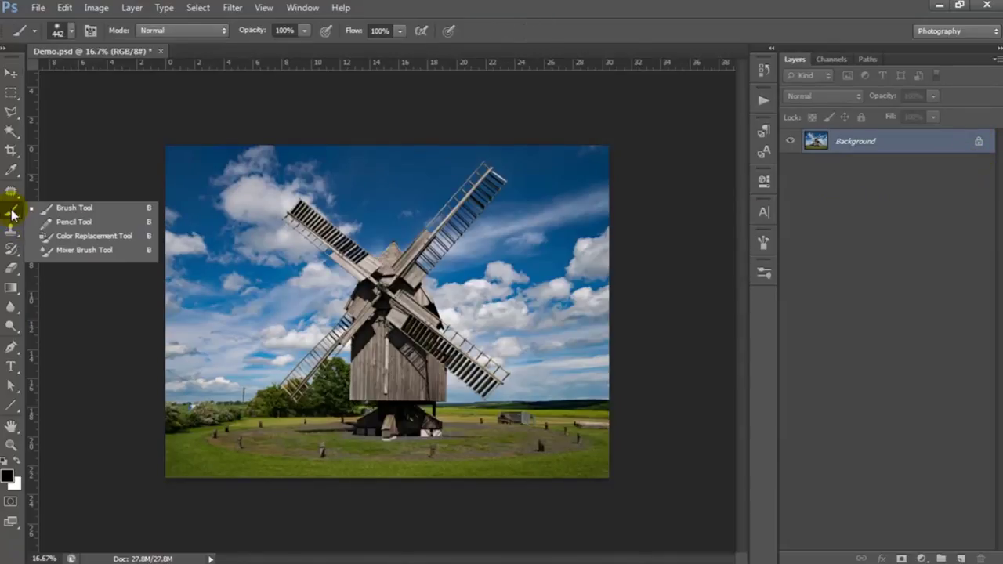
left_click(65, 211)
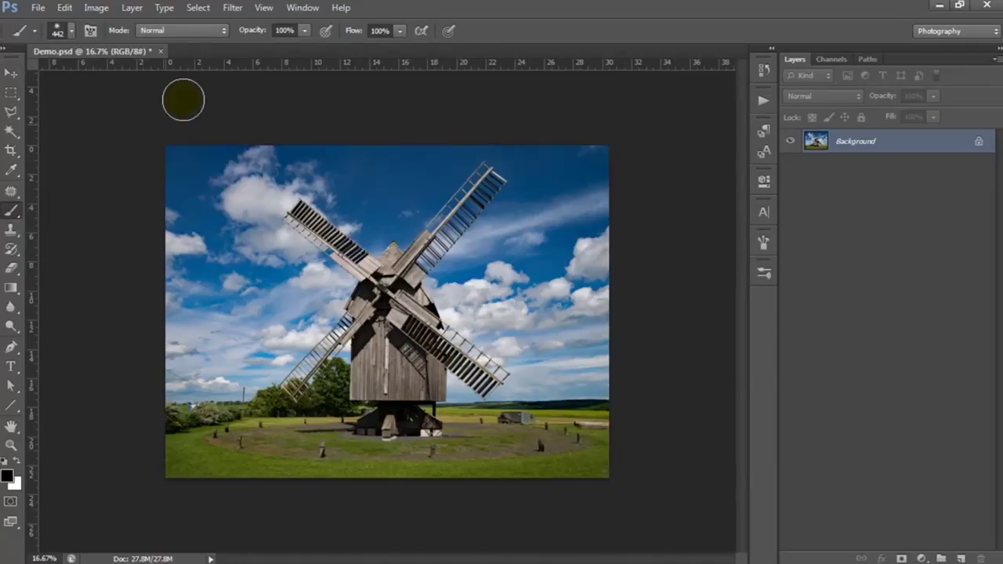
left_click(220, 35)
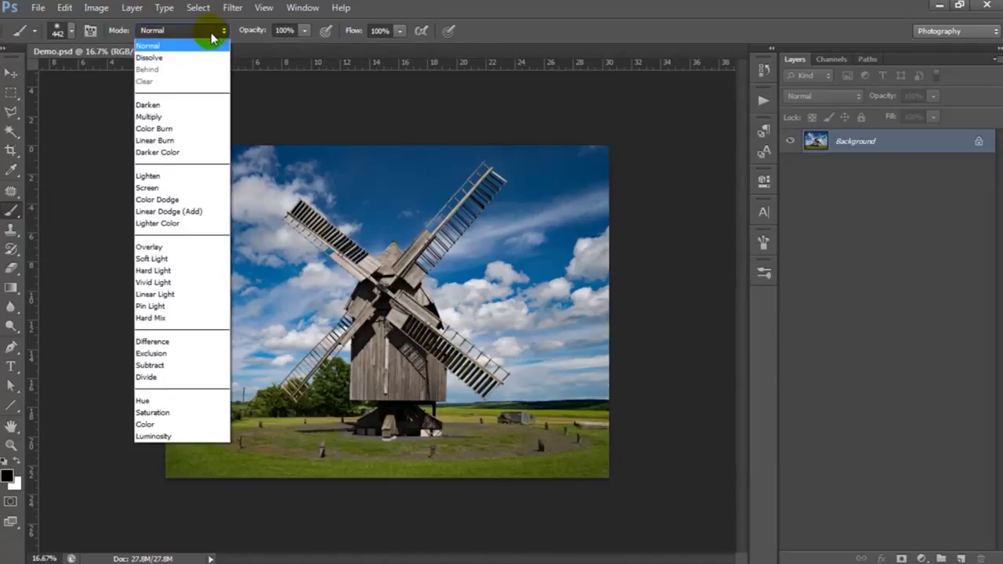
left_click(153, 47)
left_click(305, 32)
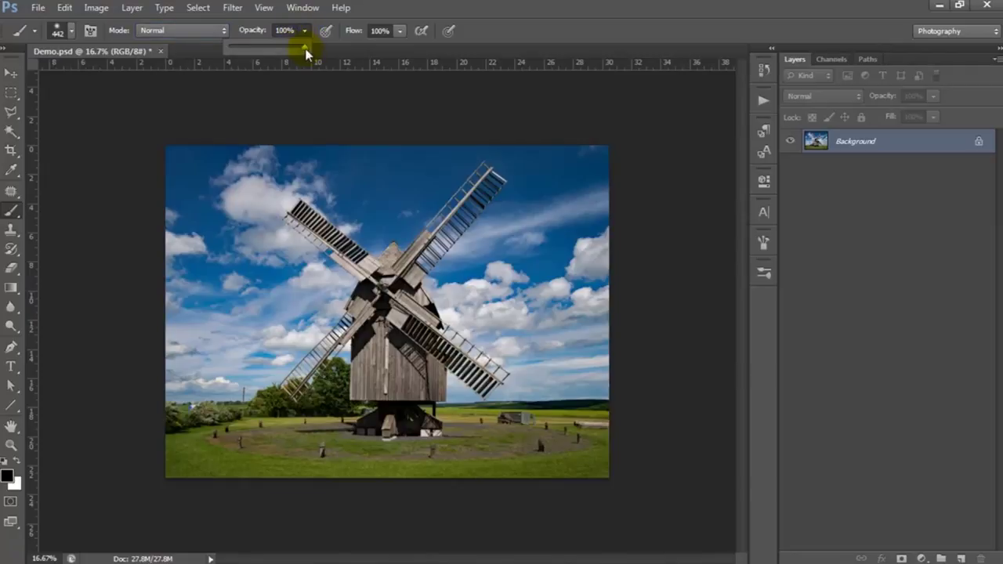
left_click(400, 32)
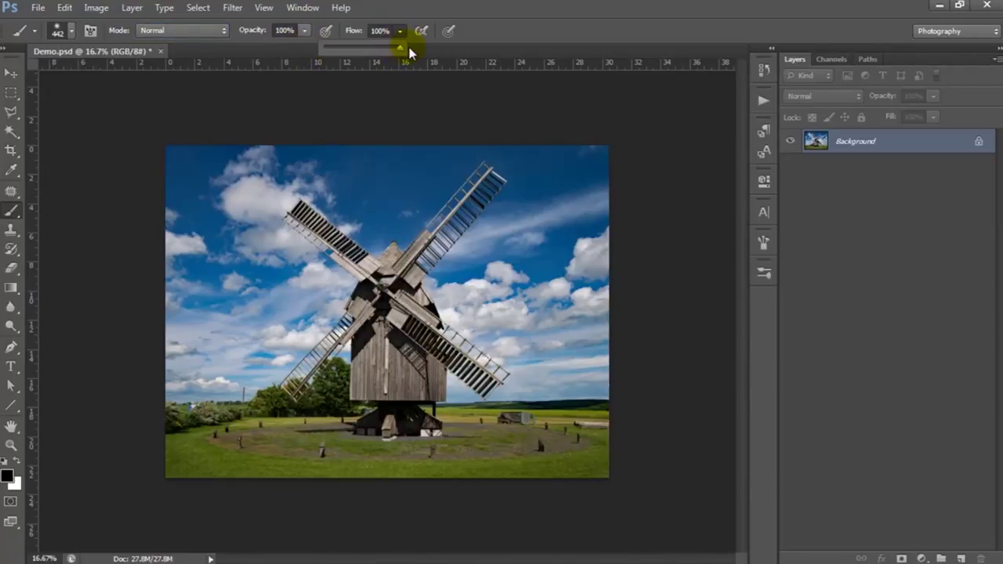
left_click(494, 29)
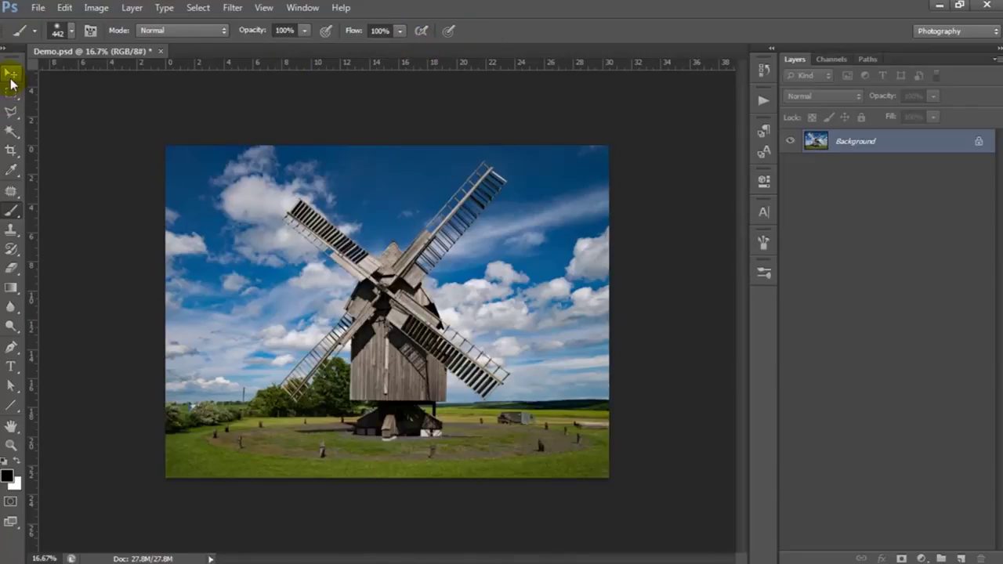
left_click(10, 79)
Load SlideSalad Ink Art PS Action.atn into the Actions panel and expand the set.
left_click(301, 8)
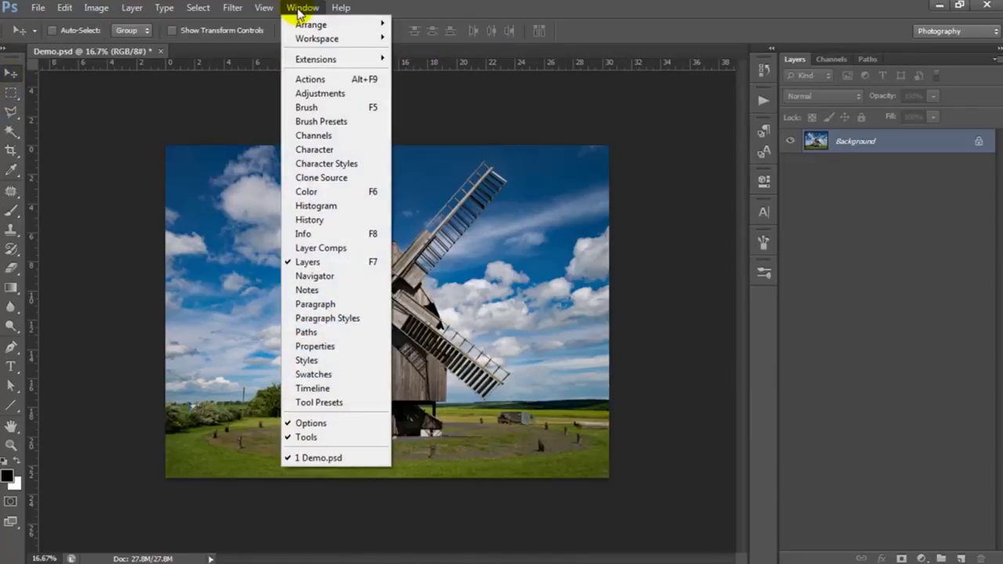
left_click(311, 80)
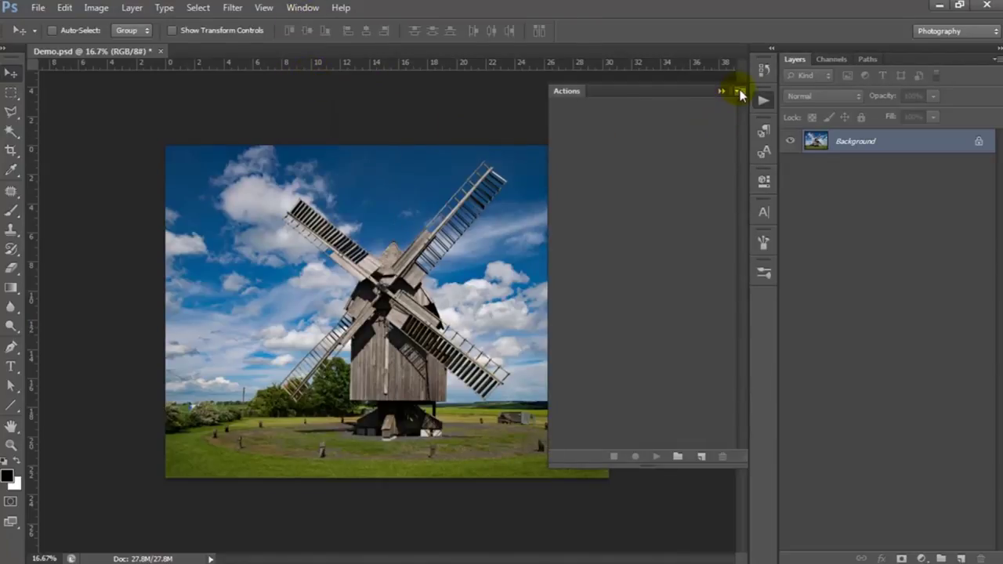
left_click(739, 91)
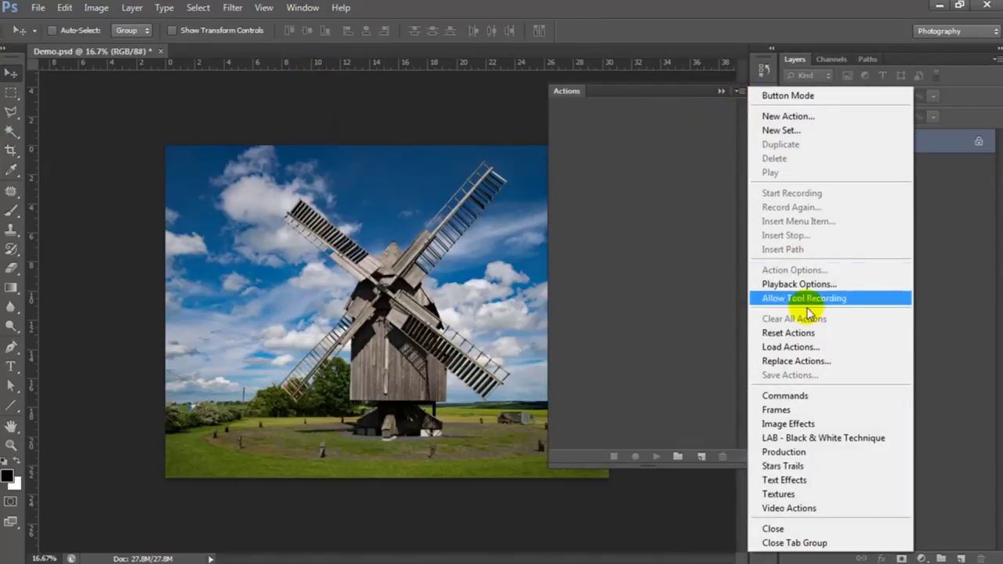
left_click(807, 347)
left_click(360, 165)
left_click(572, 416)
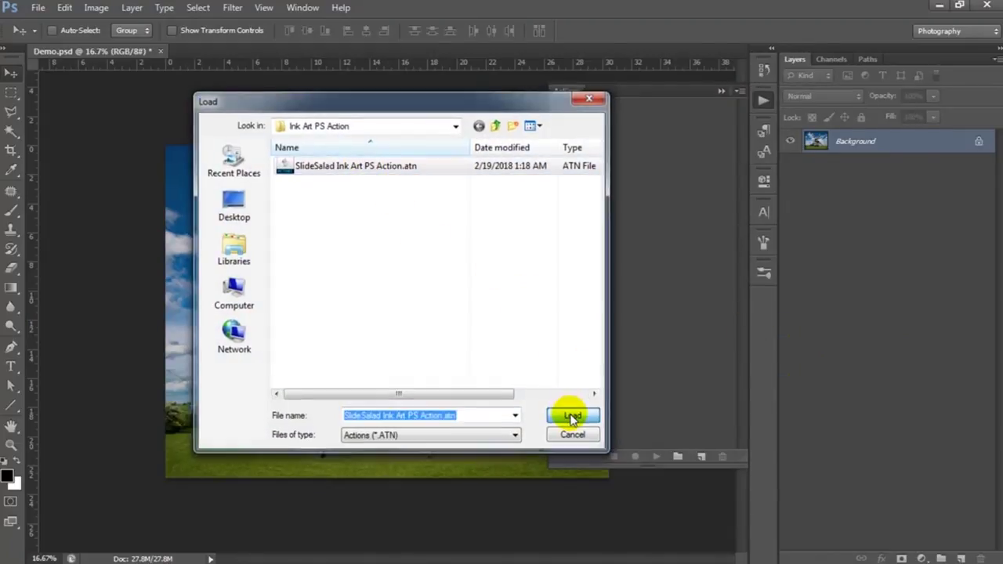
left_click(585, 108)
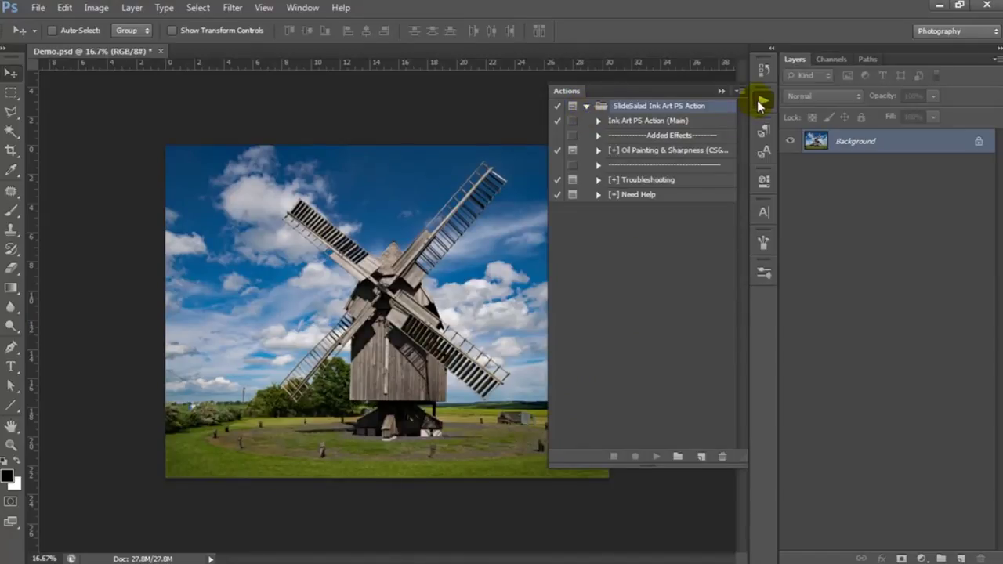
left_click(759, 104)
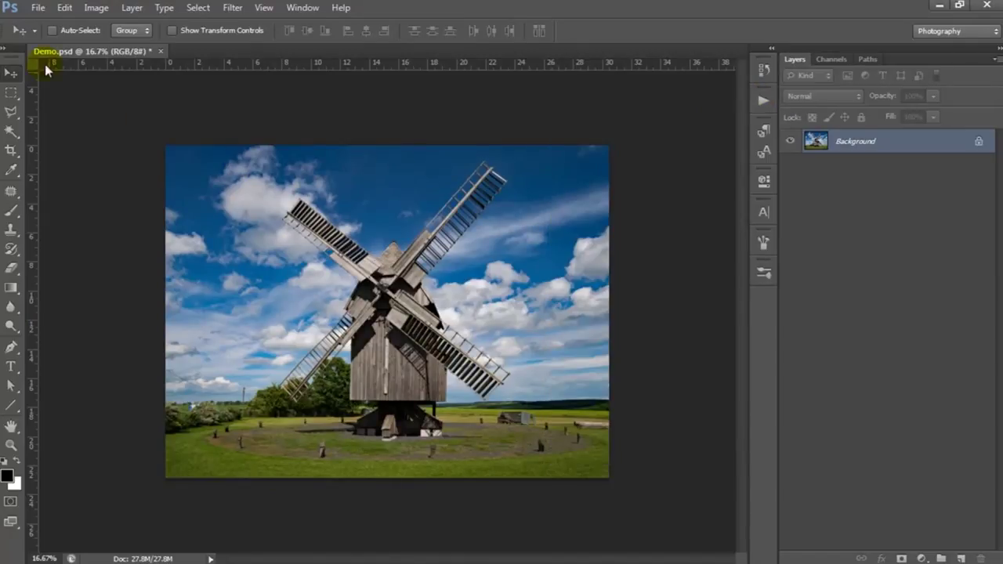
Load Ink Art Brushes.abr as Brushes in the Preset Manager and close it with Done.
left_click(64, 8)
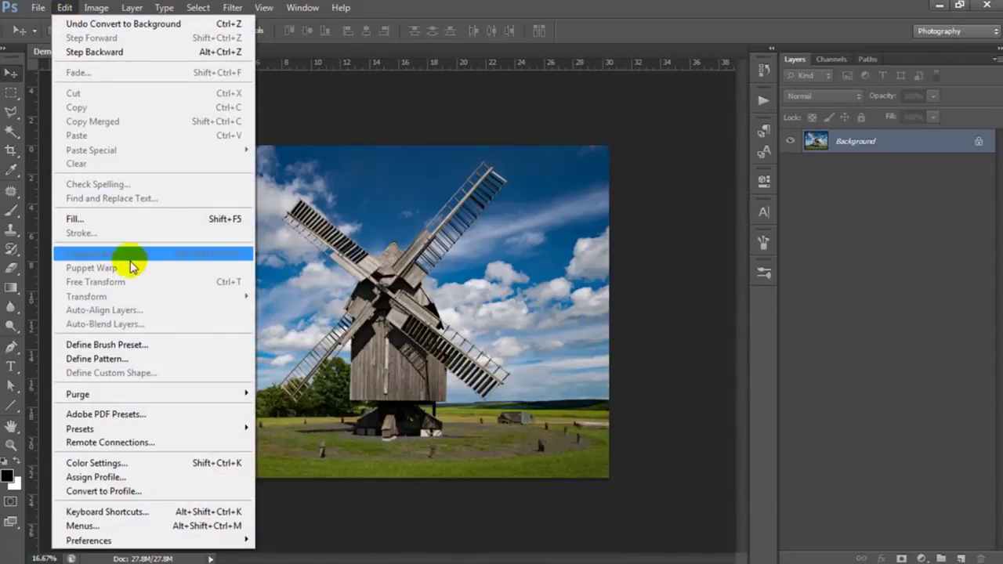
mouse_move(149, 429)
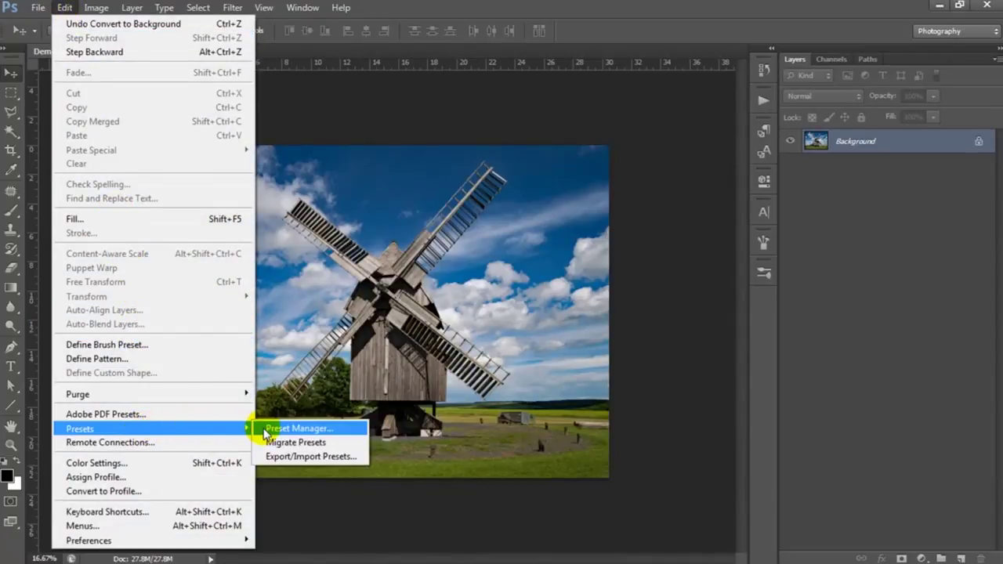
left_click(327, 431)
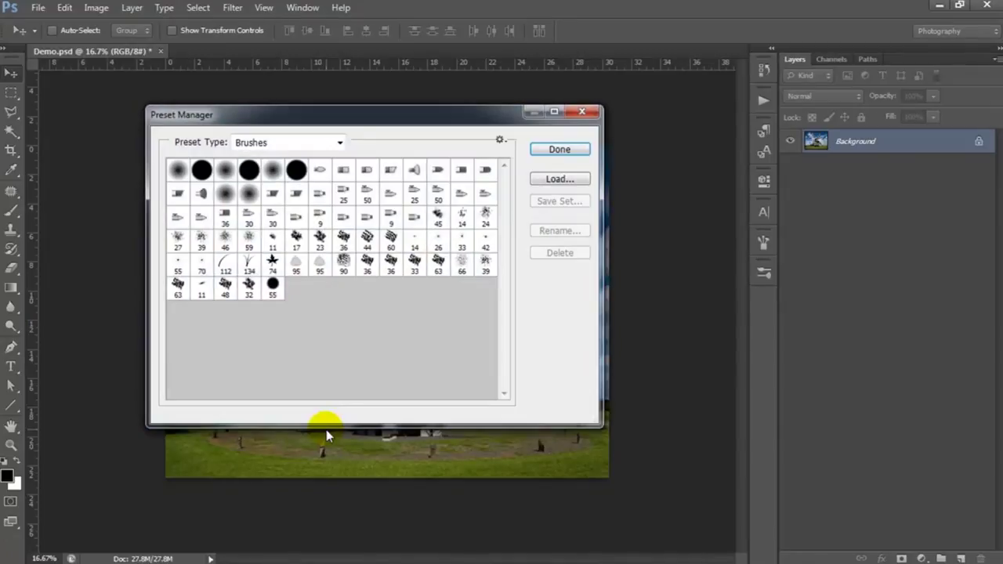
left_click_drag(381, 111, 432, 146)
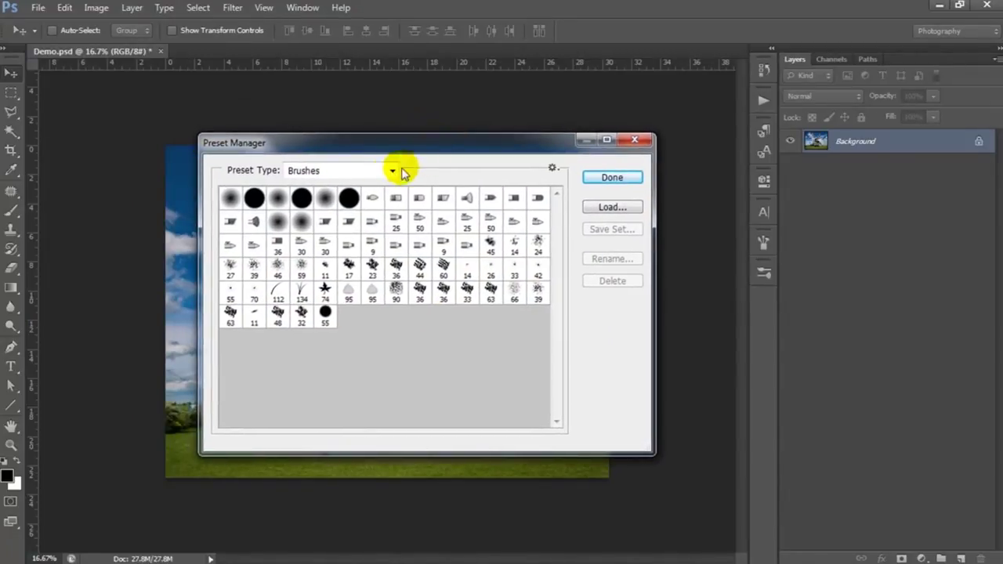
left_click(341, 170)
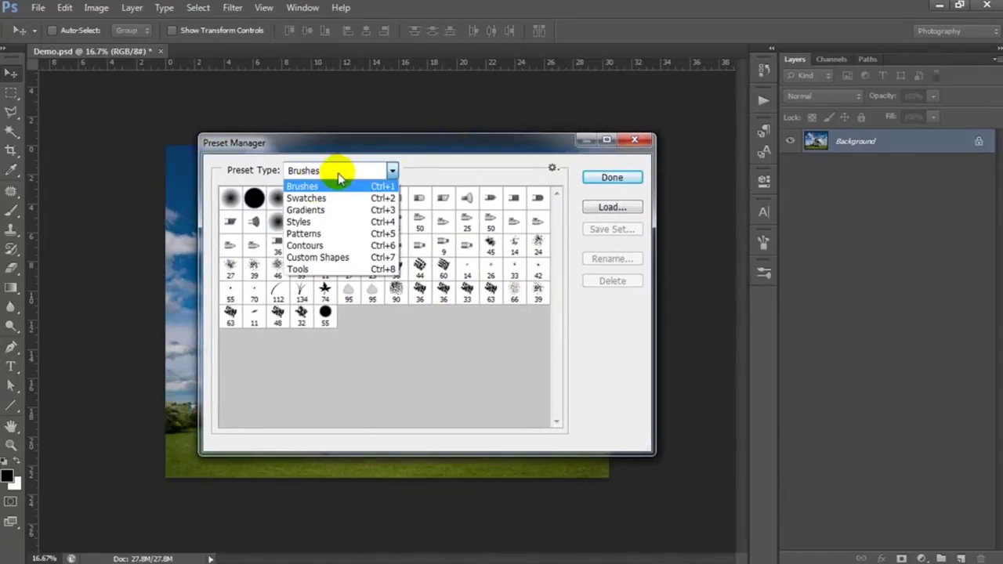
left_click(300, 188)
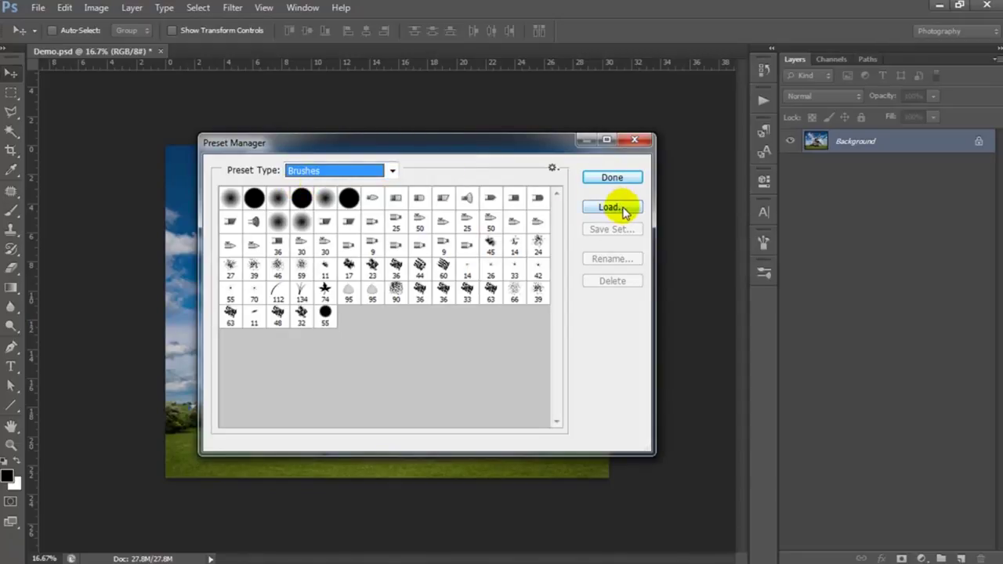
left_click(619, 209)
left_click(337, 167)
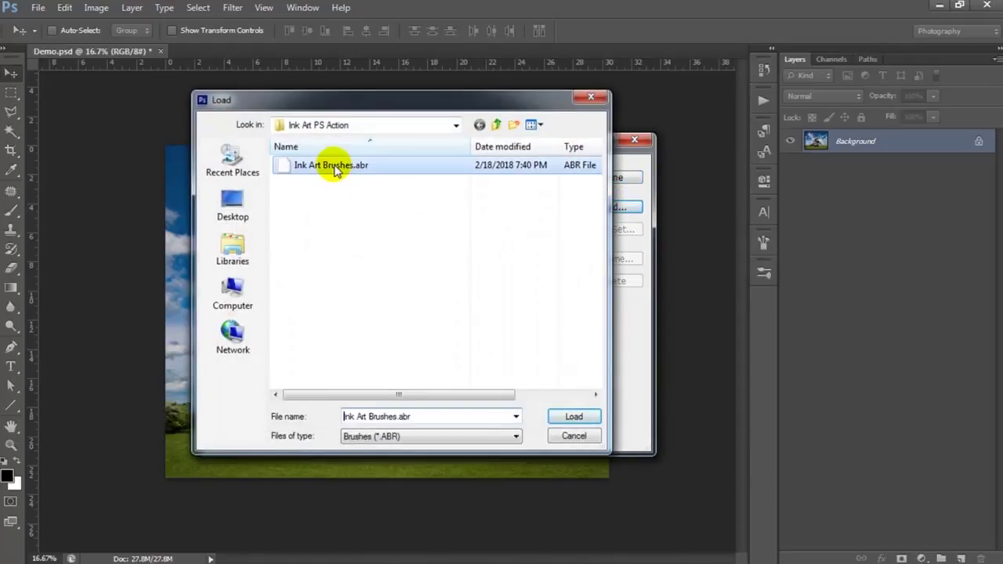
left_click(571, 416)
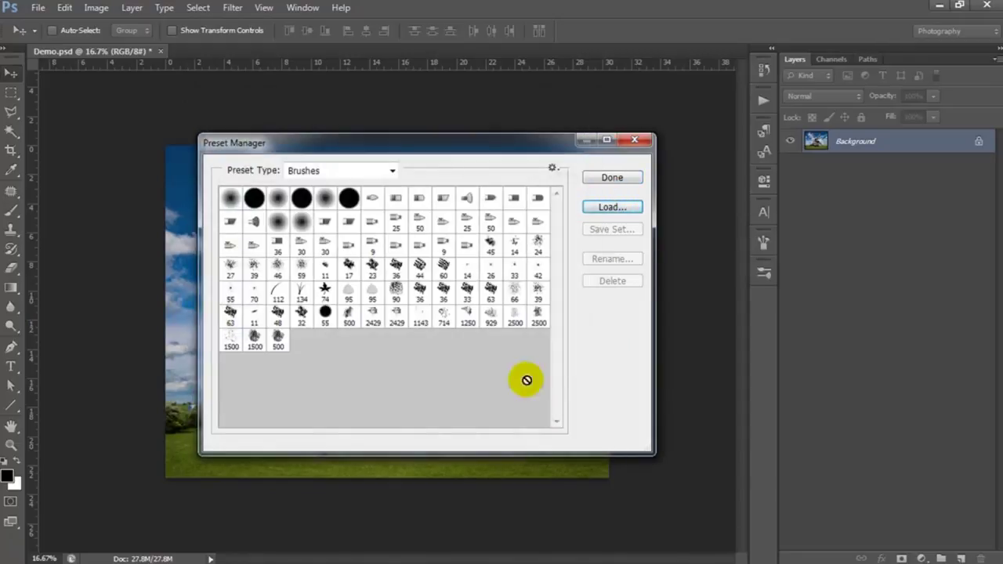
left_click(611, 179)
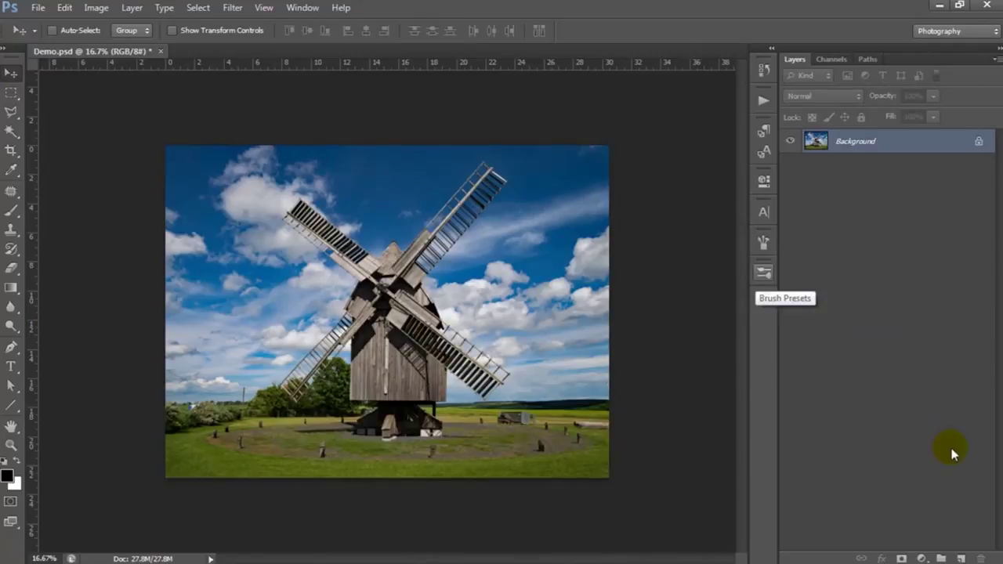
Add a new empty layer above Background and name it 'brush'.
left_click(959, 559)
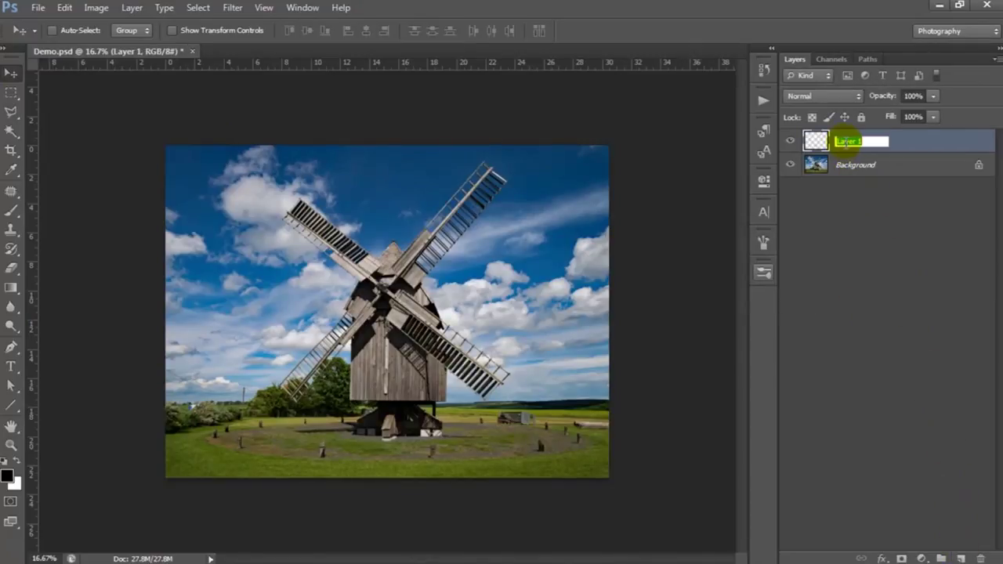
key("BackSpace")
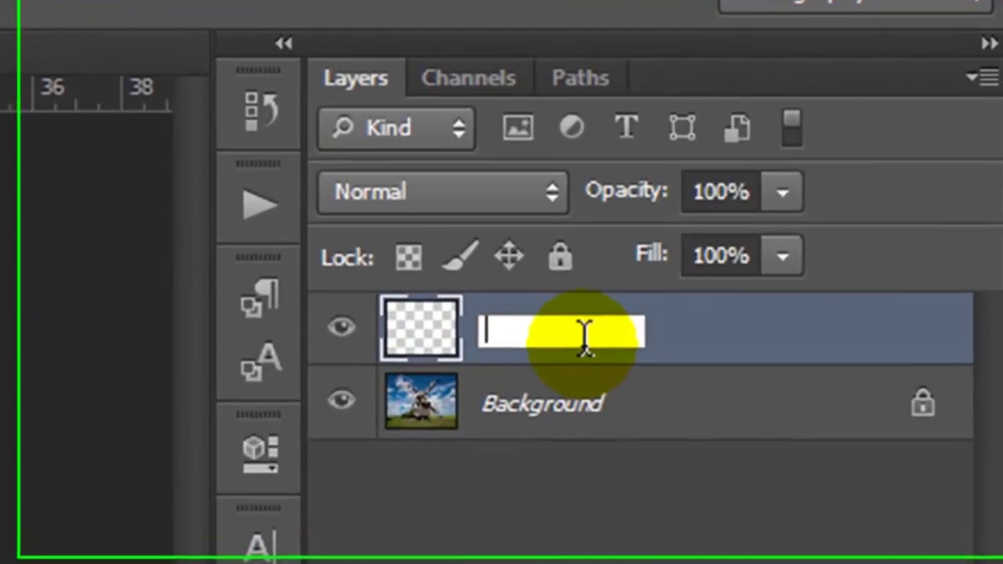
type("brush")
key("Return")
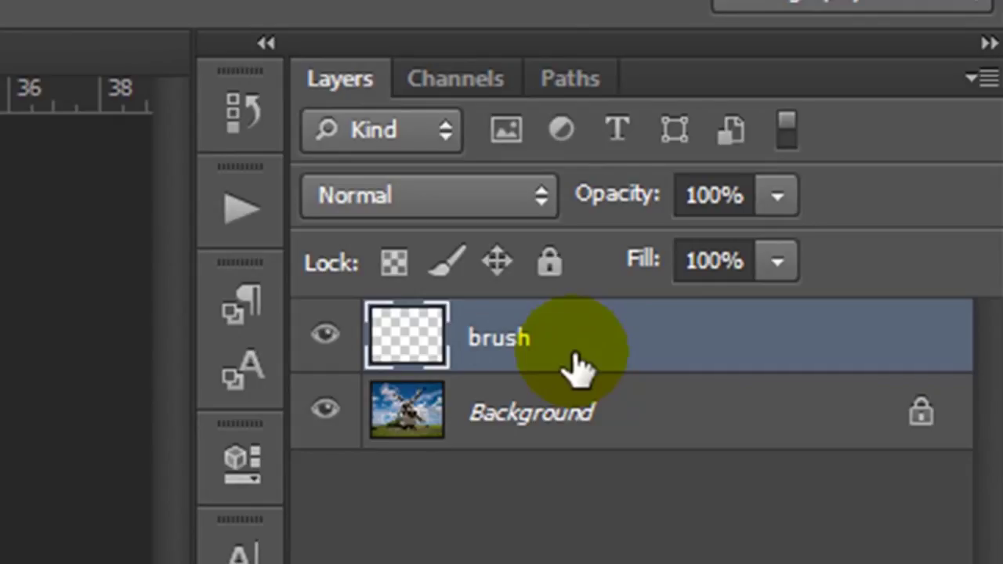
double_click(532, 362)
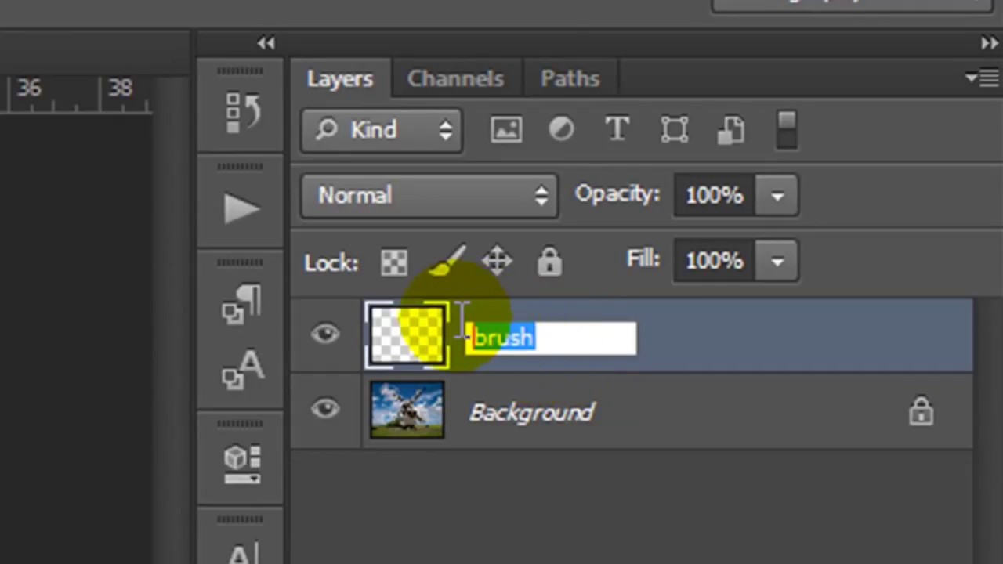
left_click(737, 353)
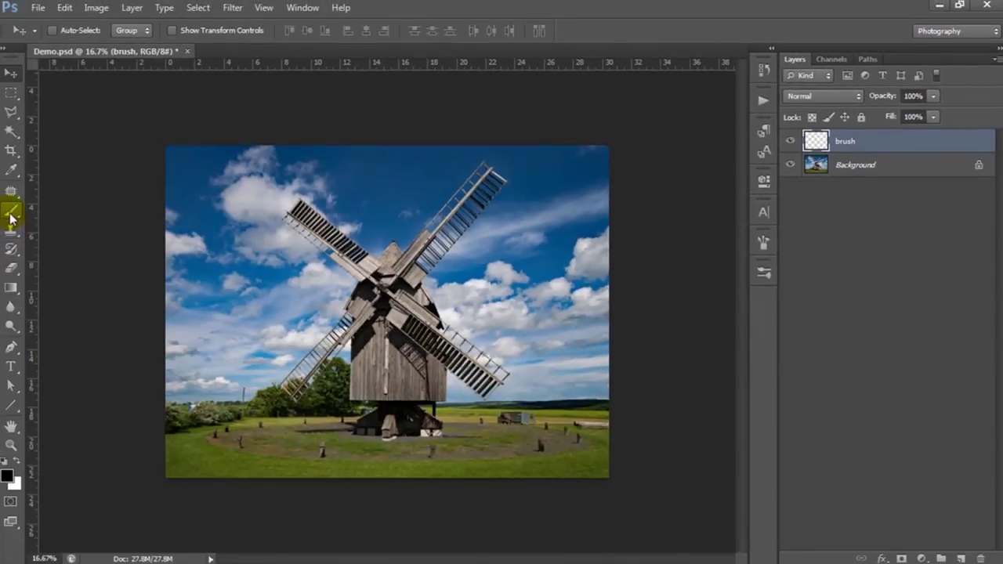
Set the Brush tool to about 401 px and choose bright red f11414 as foreground.
left_click(10, 214)
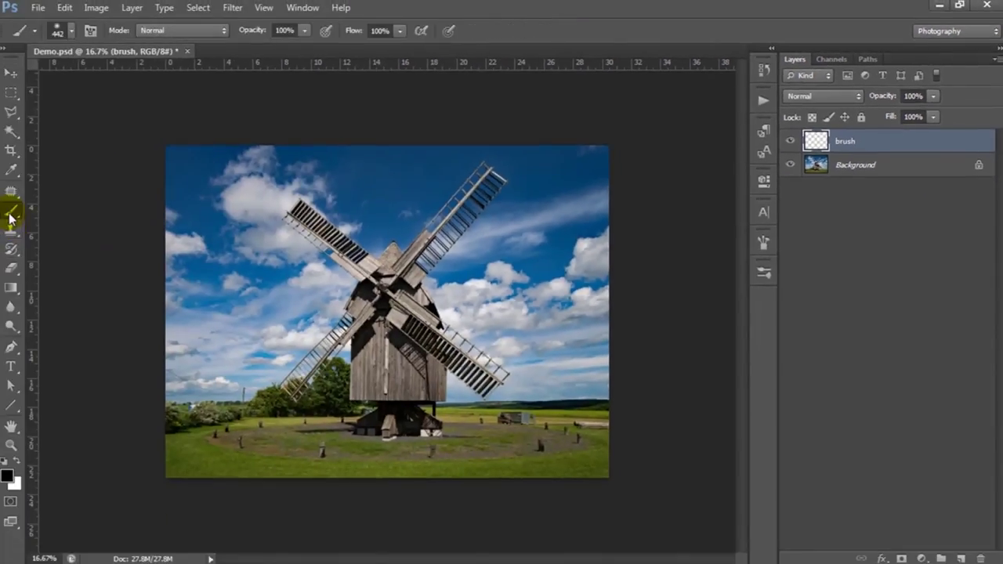
right_click(363, 276)
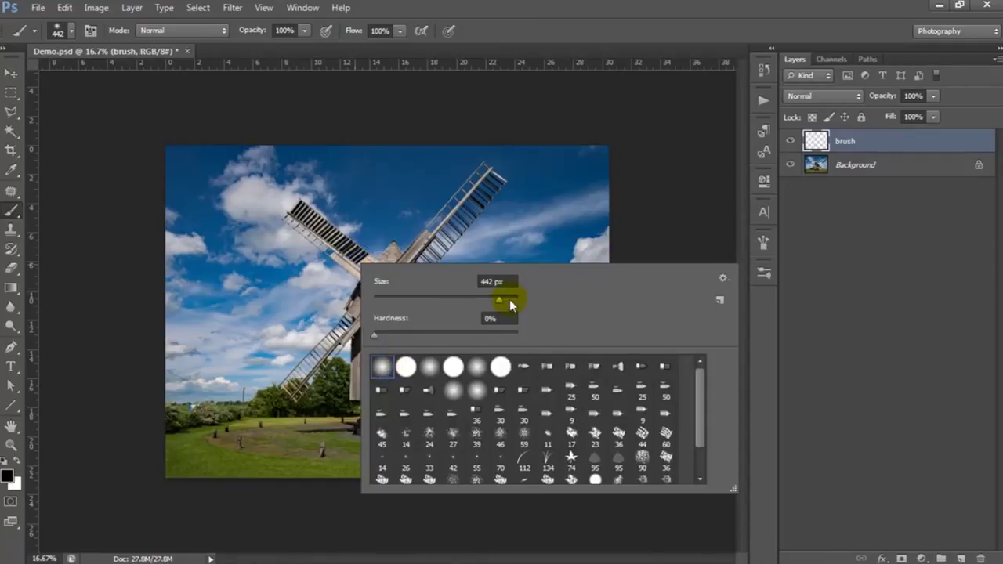
left_click_drag(509, 301, 500, 304)
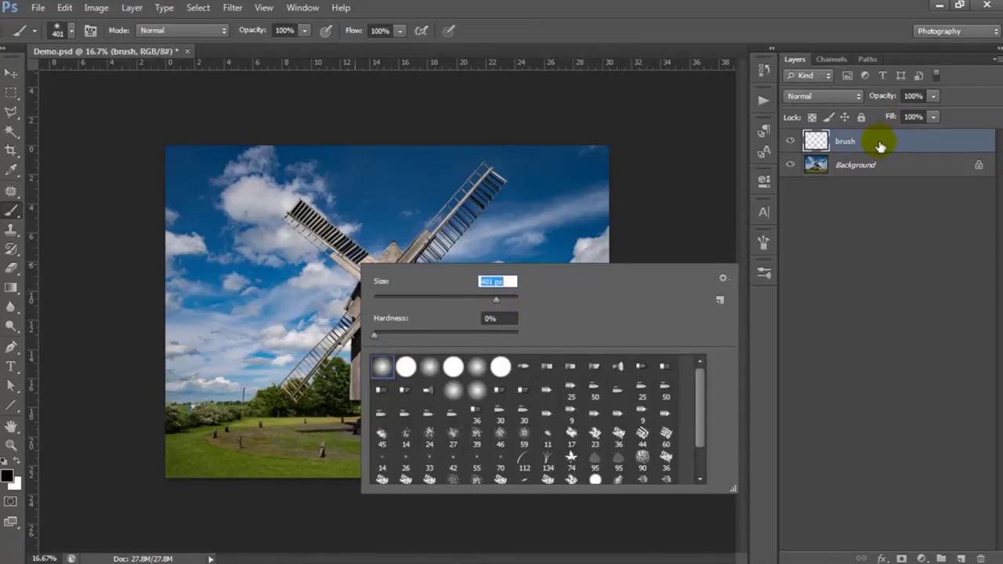
left_click(870, 142)
left_click(7, 476)
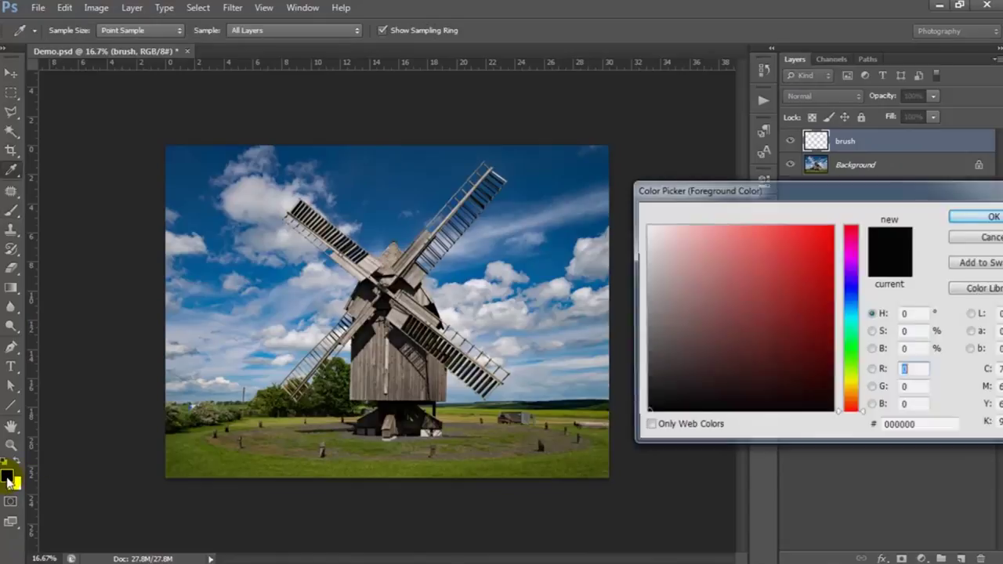
left_click(817, 235)
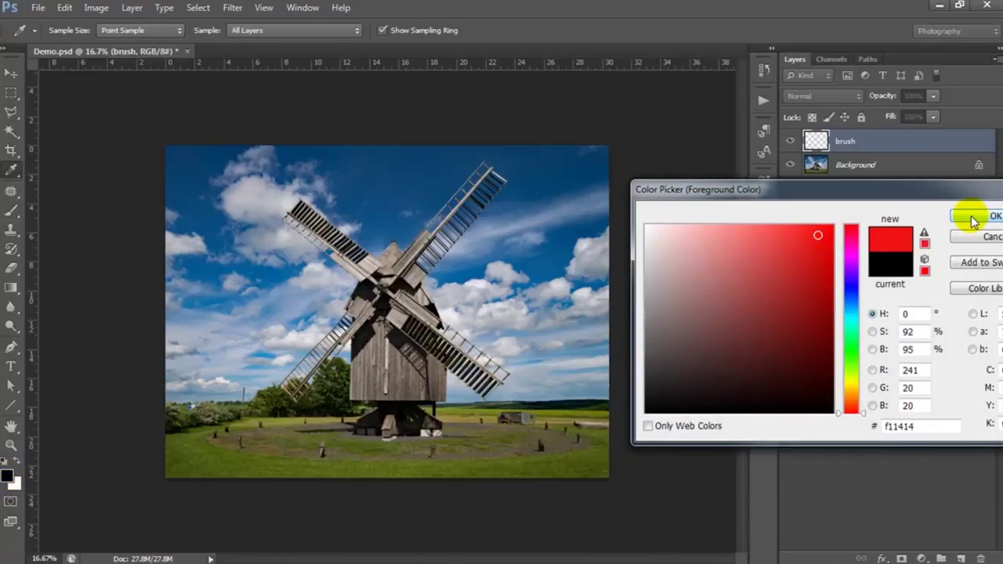
Confirm the red colour and paint over the windmill's hub, body and central sails.
left_click(966, 216)
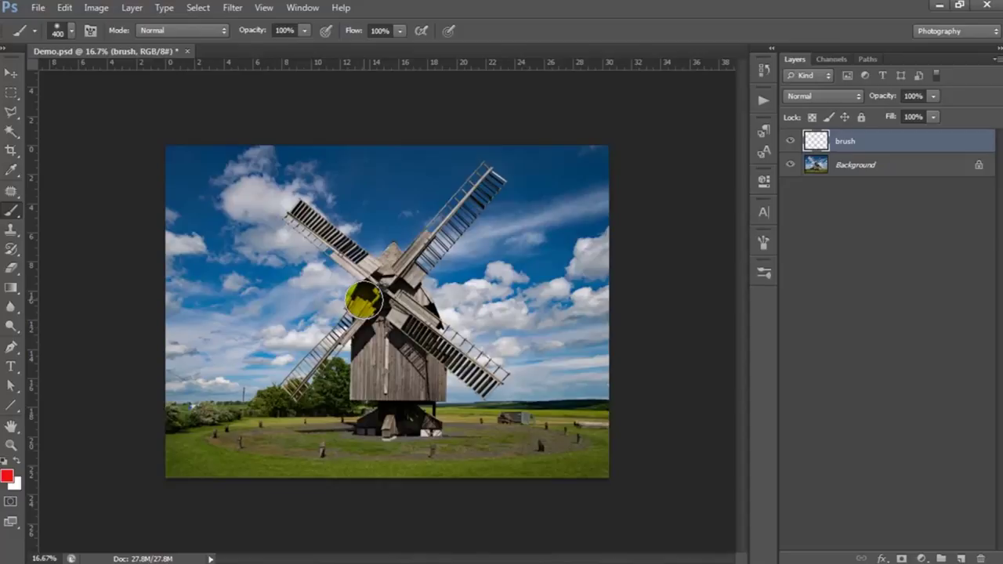
mouse_move(382, 288)
left_mouse_down()
mouse_move(320, 224)
mouse_move(352, 259)
mouse_move(385, 240)
mouse_move(369, 226)
mouse_move(444, 223)
mouse_move(391, 230)
mouse_move(403, 298)
mouse_move(448, 352)
left_mouse_up()
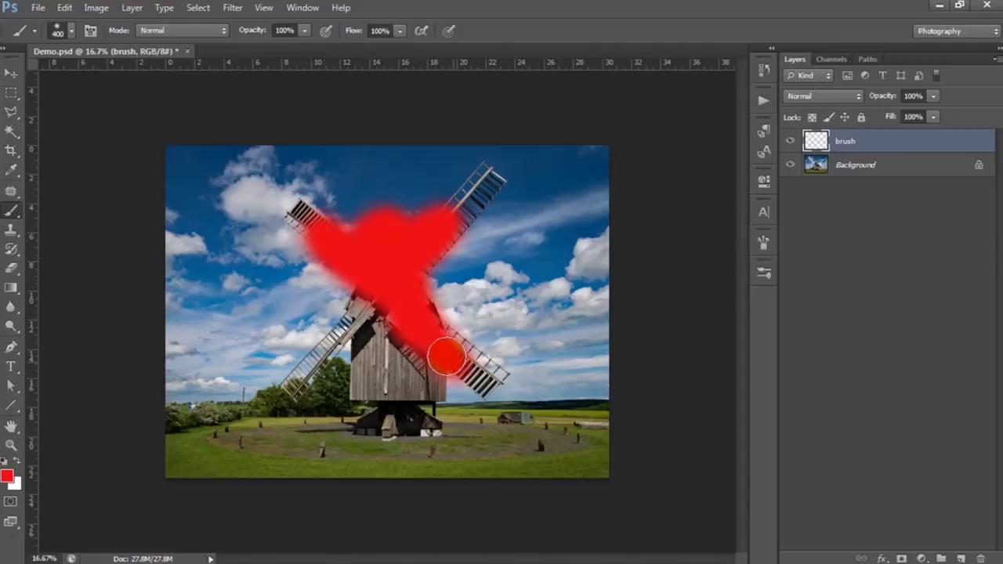
mouse_move(391, 339)
left_mouse_down()
mouse_move(336, 277)
mouse_move(354, 332)
mouse_move(332, 354)
mouse_move(406, 374)
mouse_move(365, 407)
mouse_move(379, 428)
mouse_move(428, 381)
mouse_move(421, 297)
mouse_move(459, 197)
mouse_move(391, 224)
mouse_move(340, 219)
mouse_move(410, 372)
mouse_move(415, 421)
mouse_move(435, 358)
mouse_move(373, 342)
mouse_move(332, 307)
mouse_move(439, 282)
mouse_move(439, 306)
left_mouse_up()
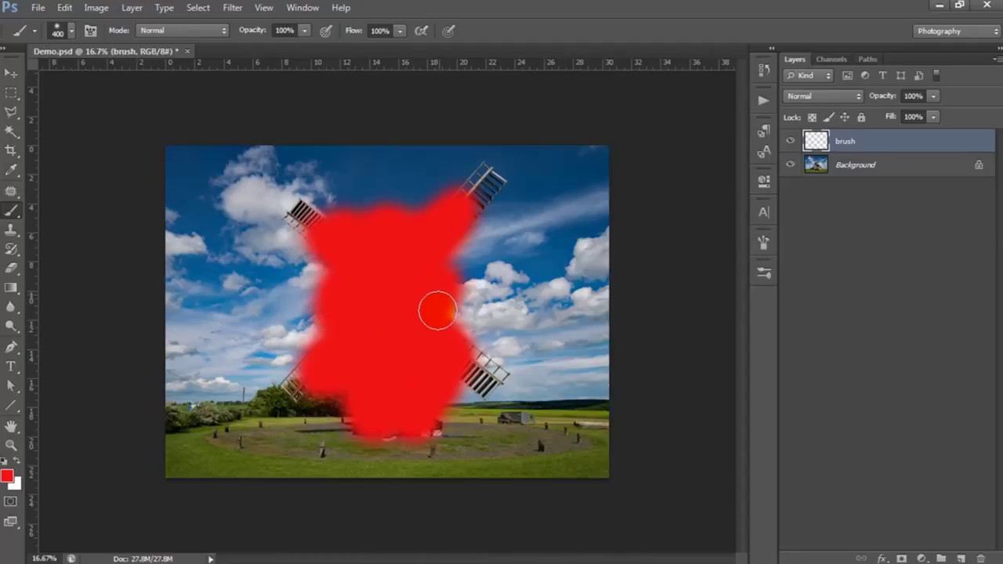
left_click(11, 73)
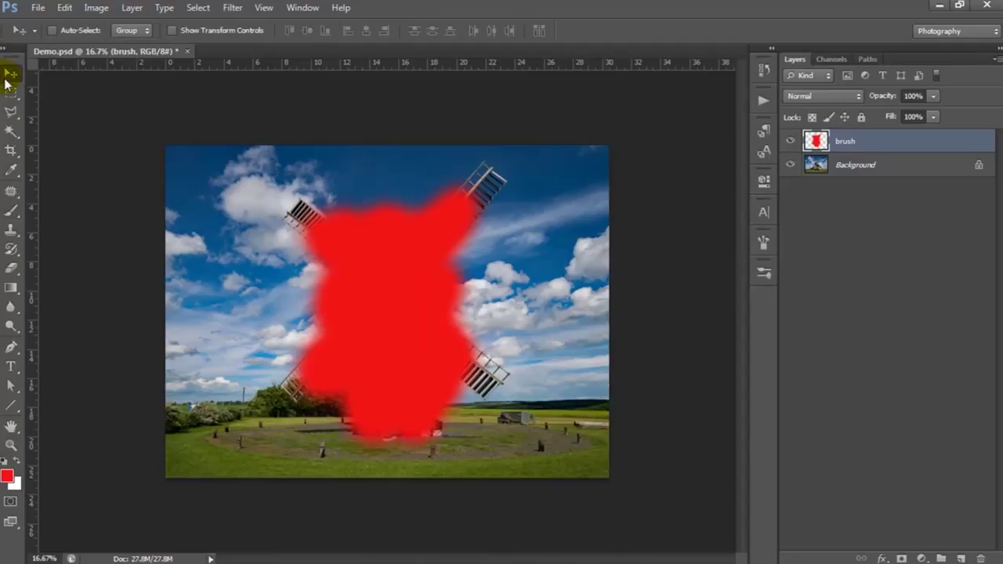
Check the brush opacity and flow, then toggle the red brush layer off and on.
left_click(11, 215)
left_click(305, 31)
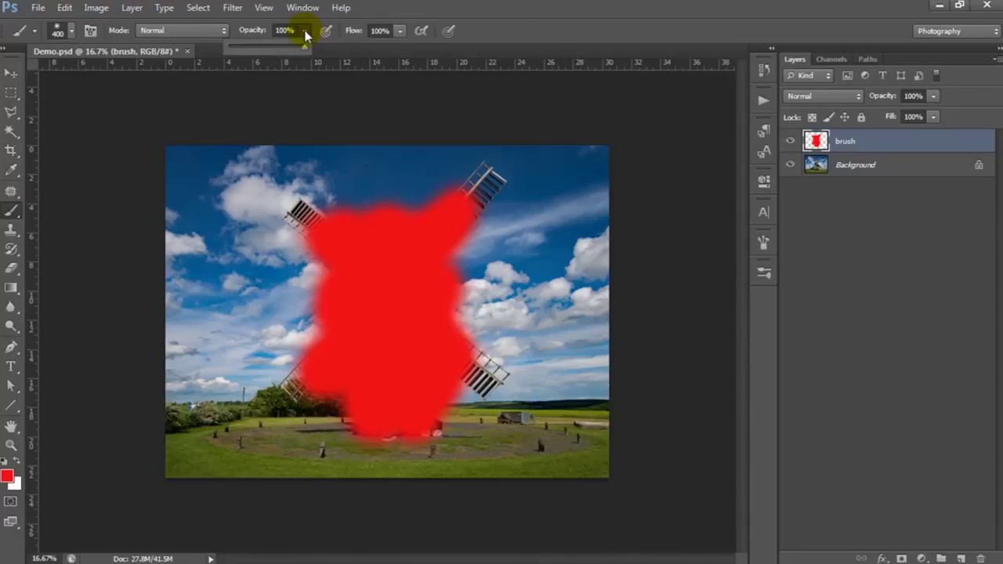
left_click(399, 31)
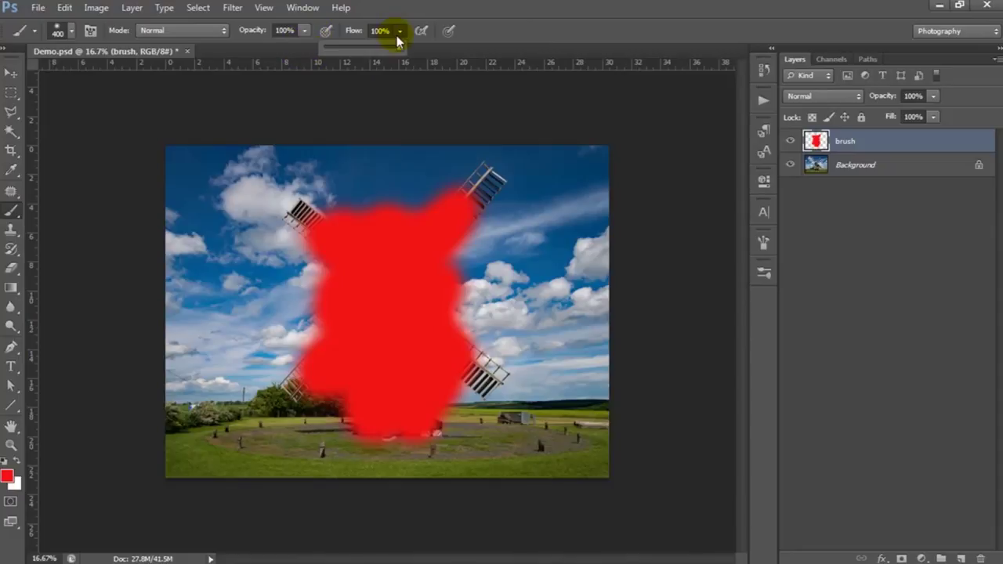
left_click(11, 73)
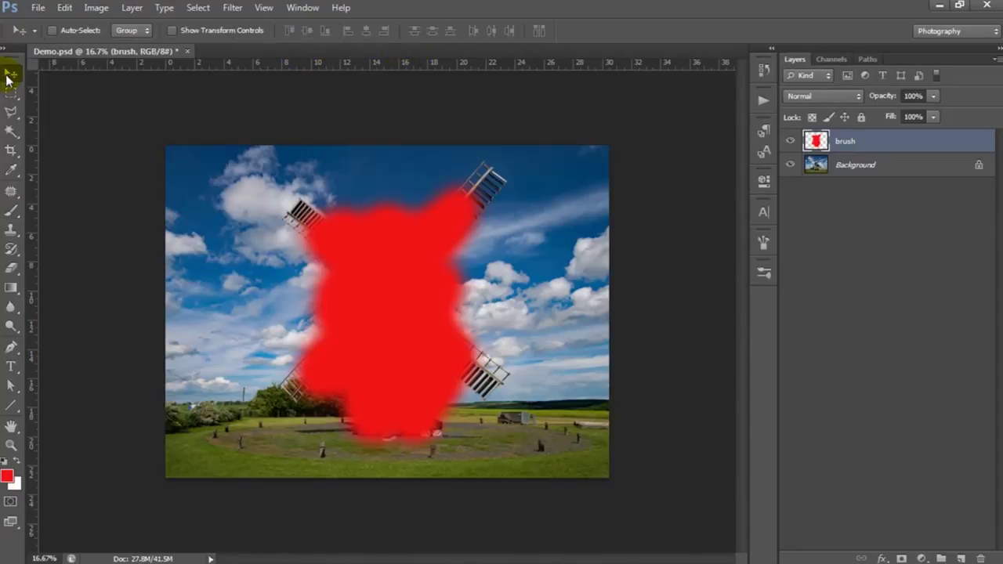
left_click(790, 141)
left_click(790, 142)
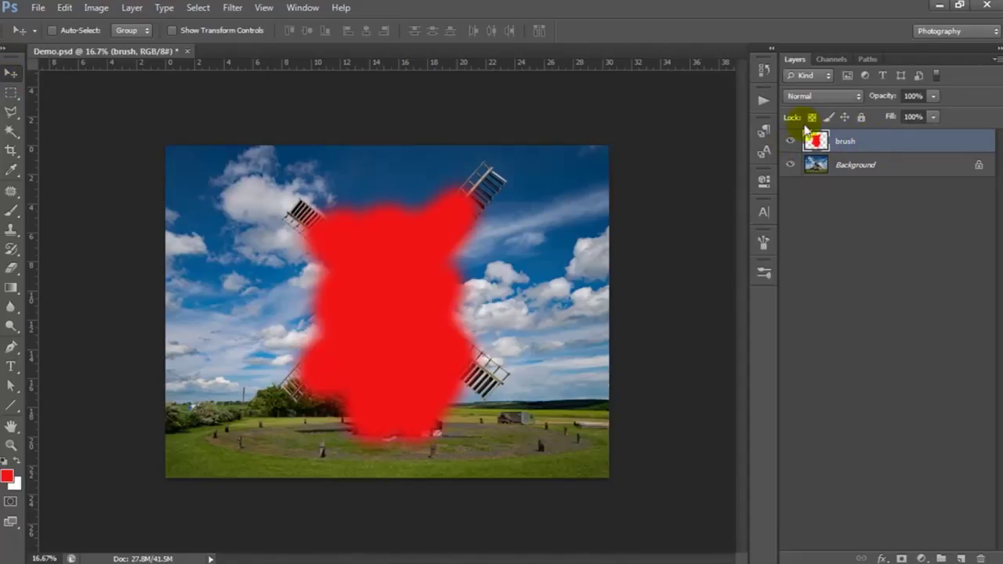
Run the Ink Art PS Action (Main) action, then collapse its steps and the Actions panel.
left_click(762, 101)
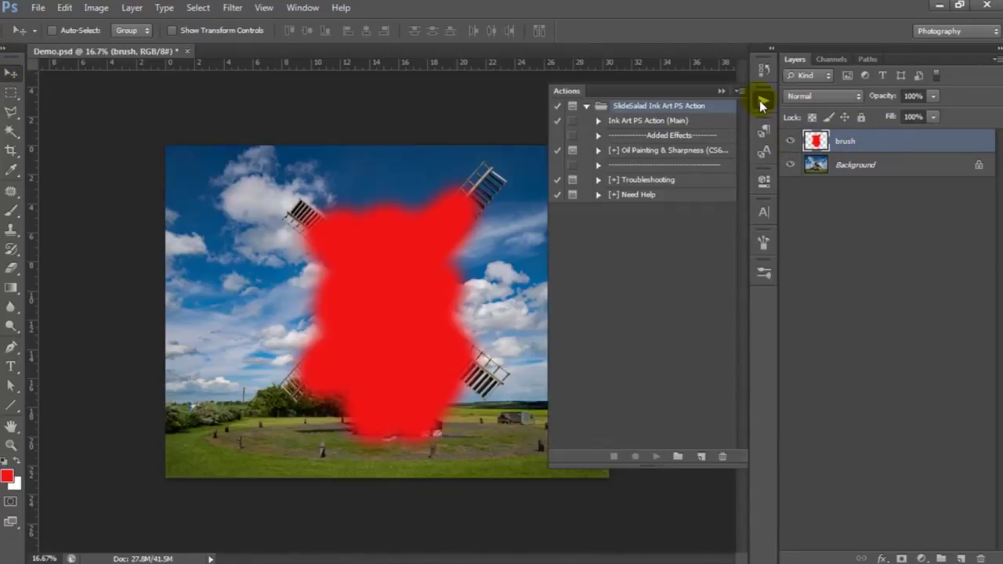
left_click(649, 122)
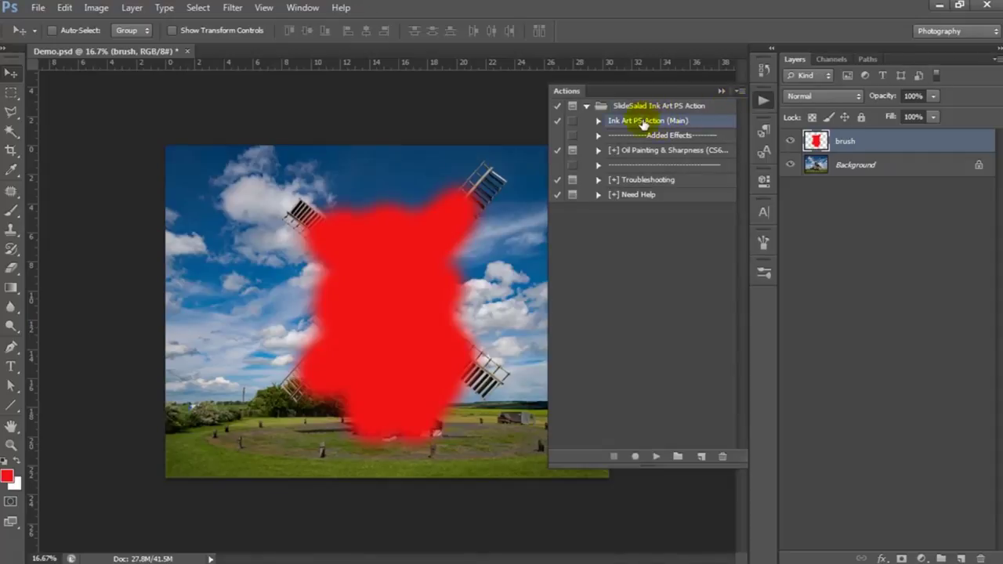
left_click(599, 122)
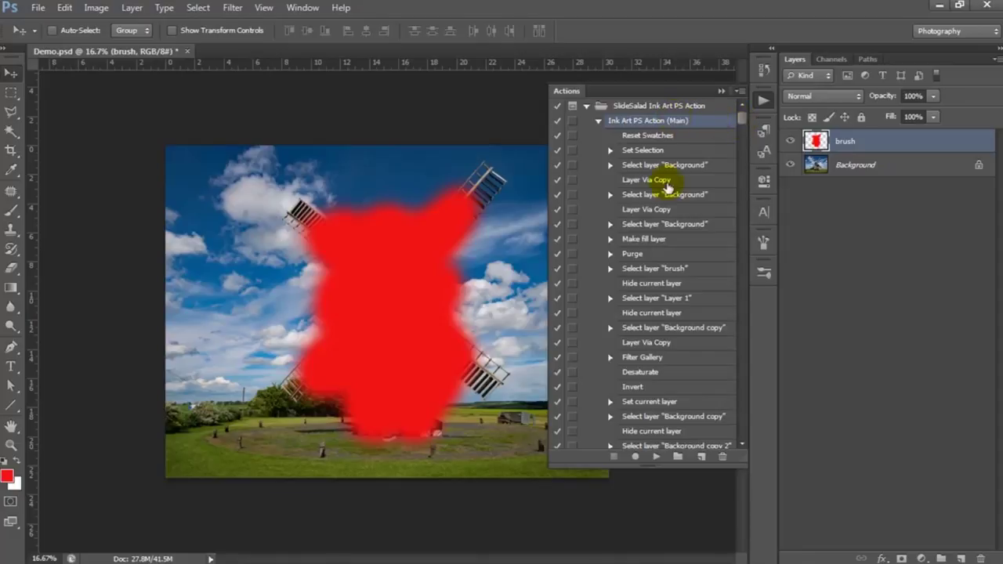
left_click(657, 459)
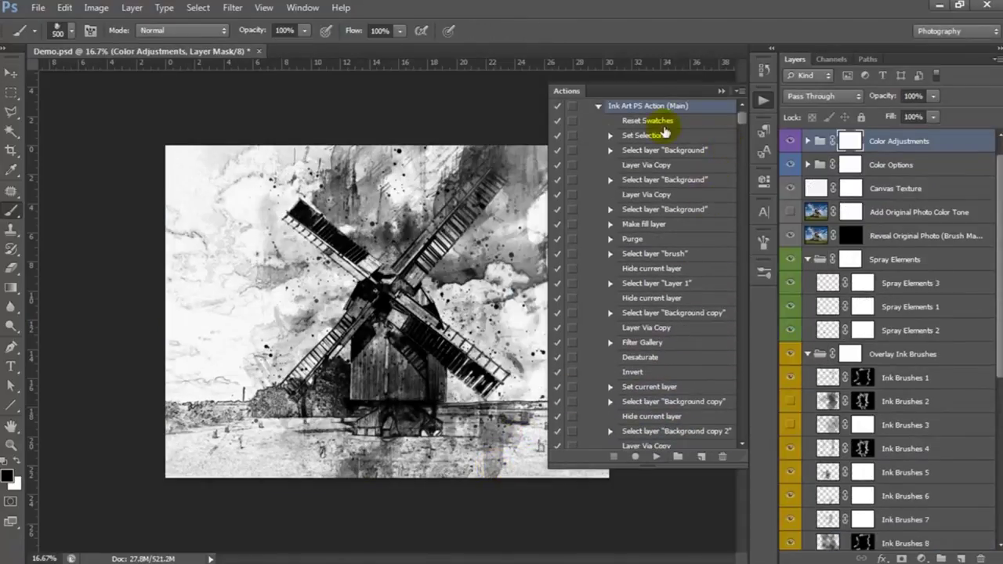
left_click(598, 107)
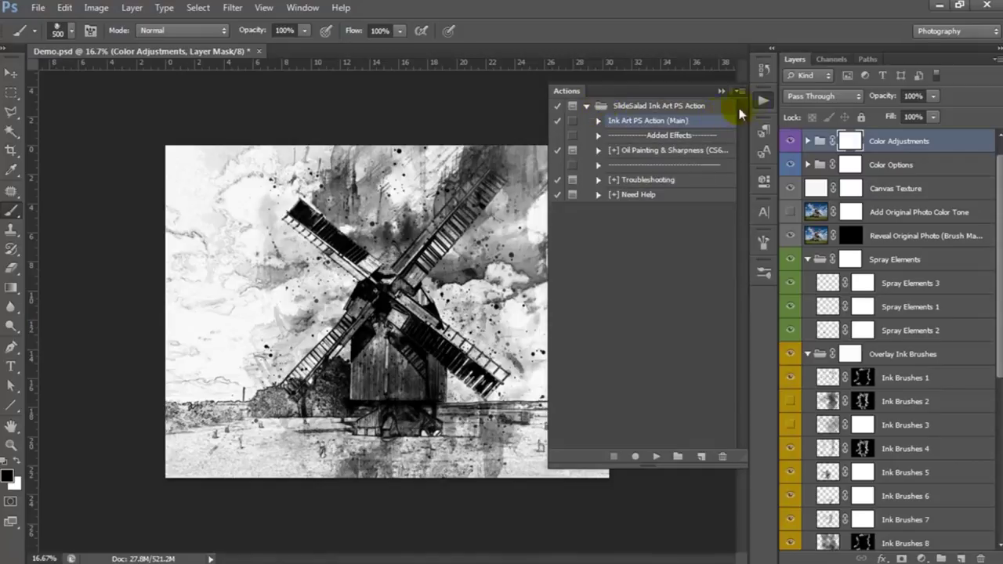
left_click(765, 100)
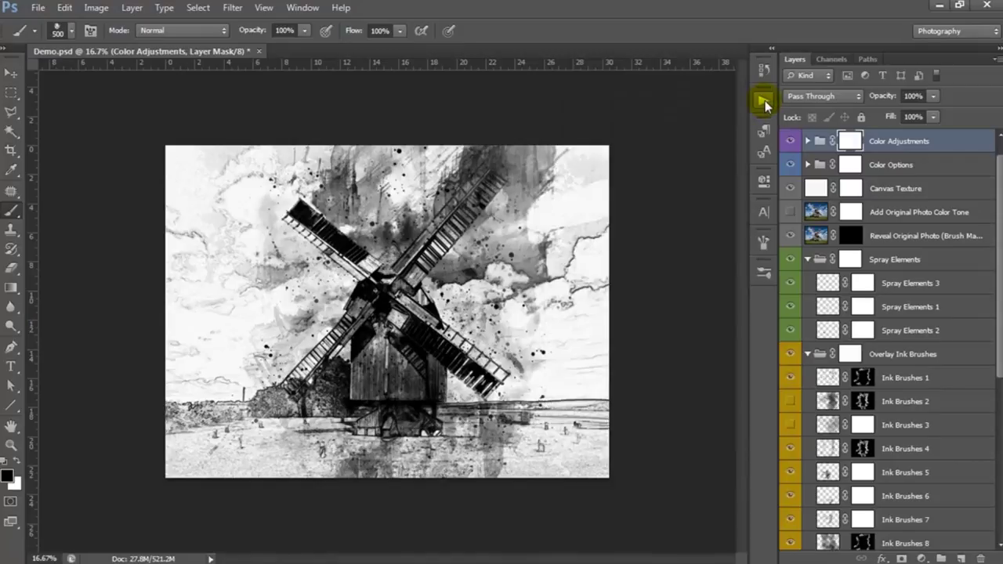
left_click(10, 77)
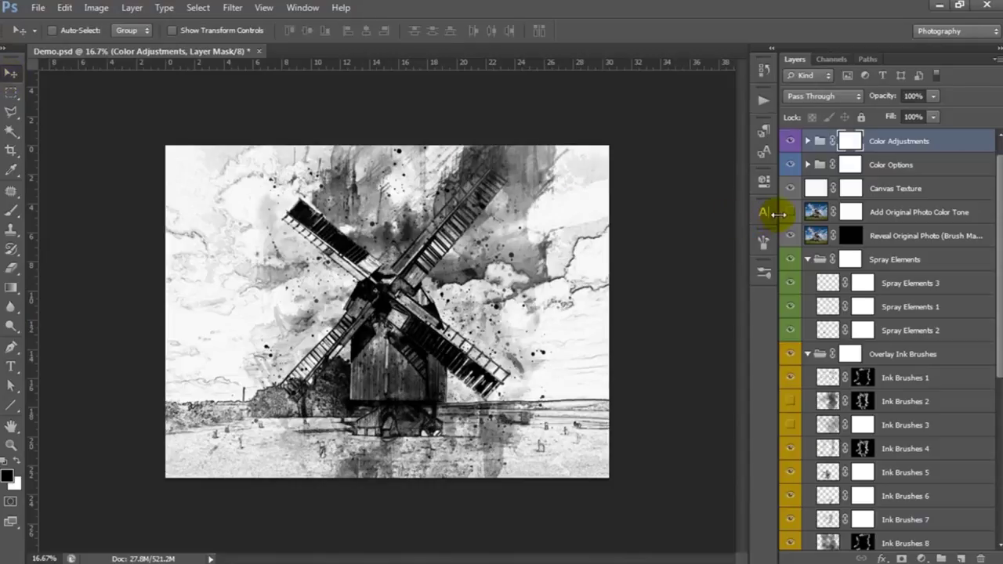
Widen the Layers panel, collapse the Spray Elements and ink brush groups, and expand Main Ink Effects.
left_click_drag(778, 212, 753, 210)
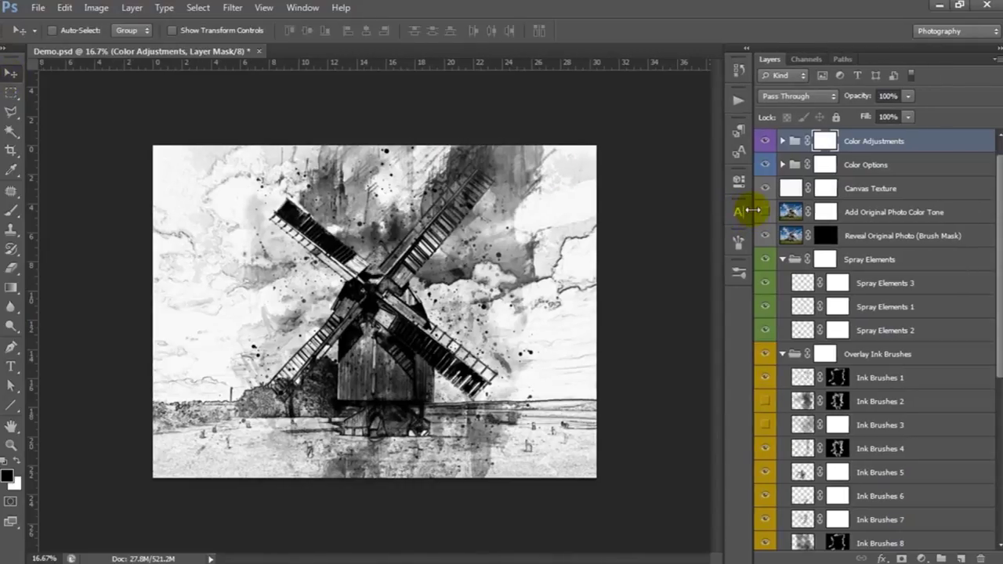
left_click(765, 213)
left_click(875, 263)
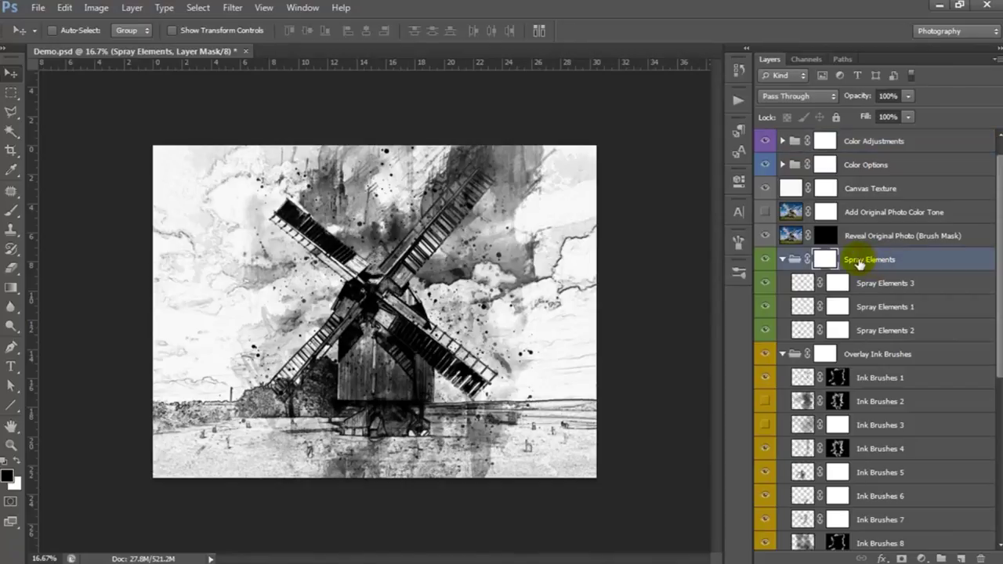
left_click(782, 263, "ctrl")
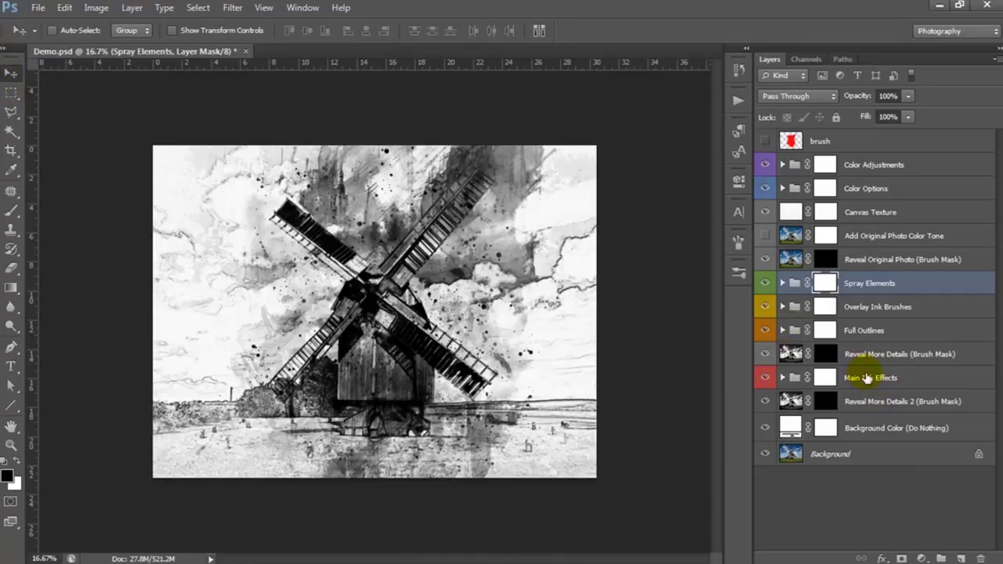
left_click(866, 378)
left_click(783, 378)
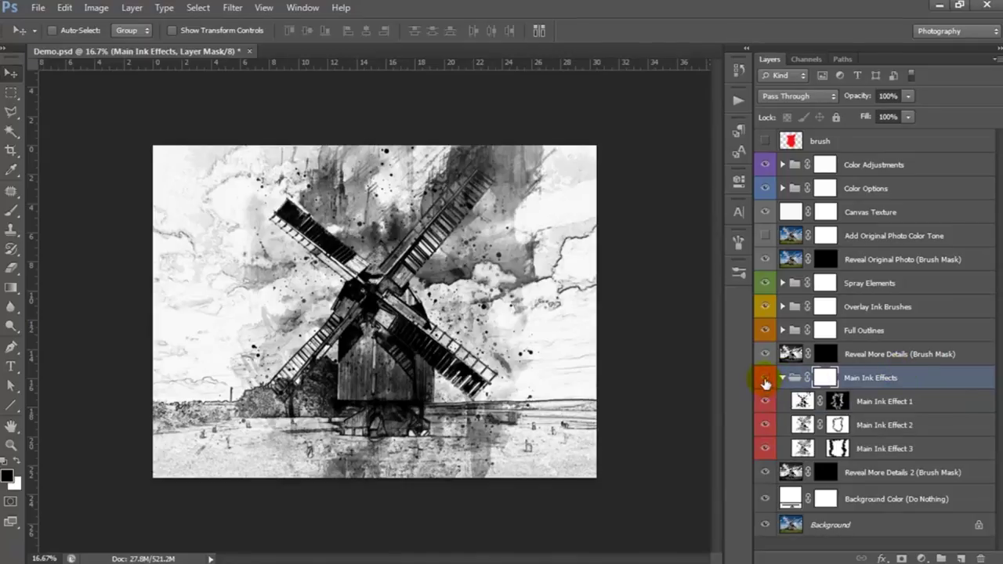
left_click(766, 380)
left_click(766, 381)
Hide Main Ink Effect 1 and 2, and target Main Ink Effect 3's mask.
left_click(781, 404)
left_click(766, 401)
left_click(766, 425)
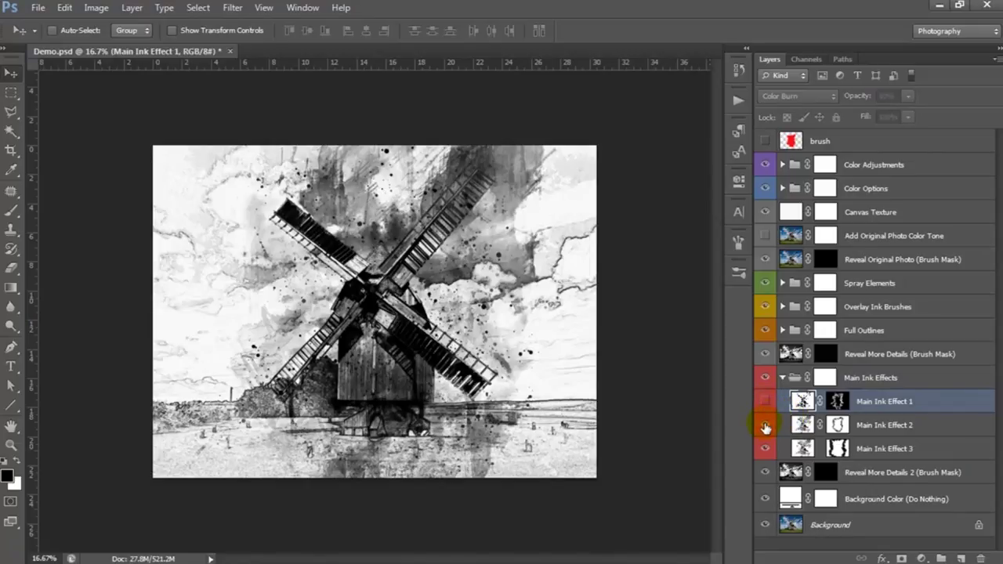
left_click(890, 451)
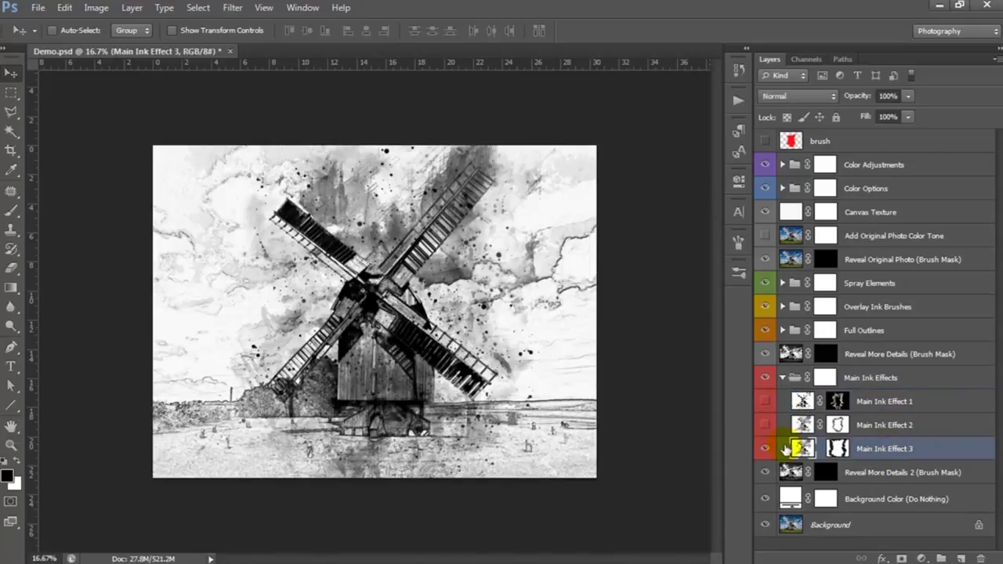
left_click(765, 452)
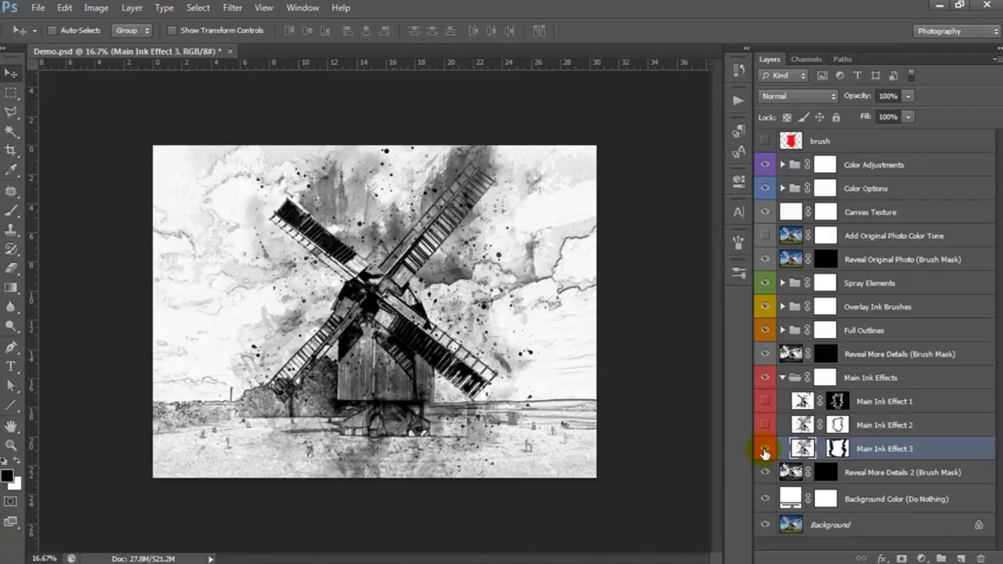
left_click(837, 448)
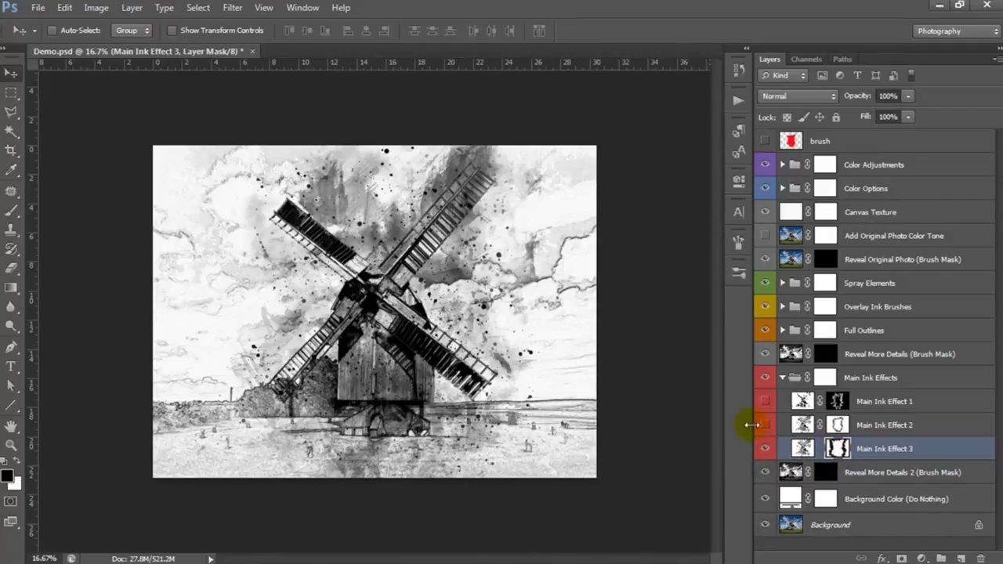
Choose the 500 textured brush preset and enlarge it to 700 px.
left_click(11, 210)
right_click(256, 237)
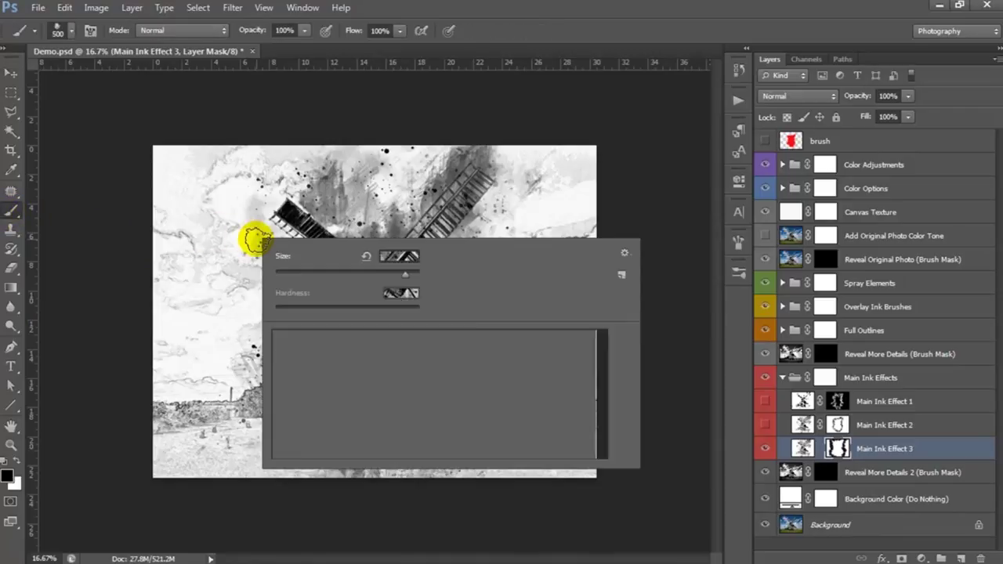
left_click(473, 448)
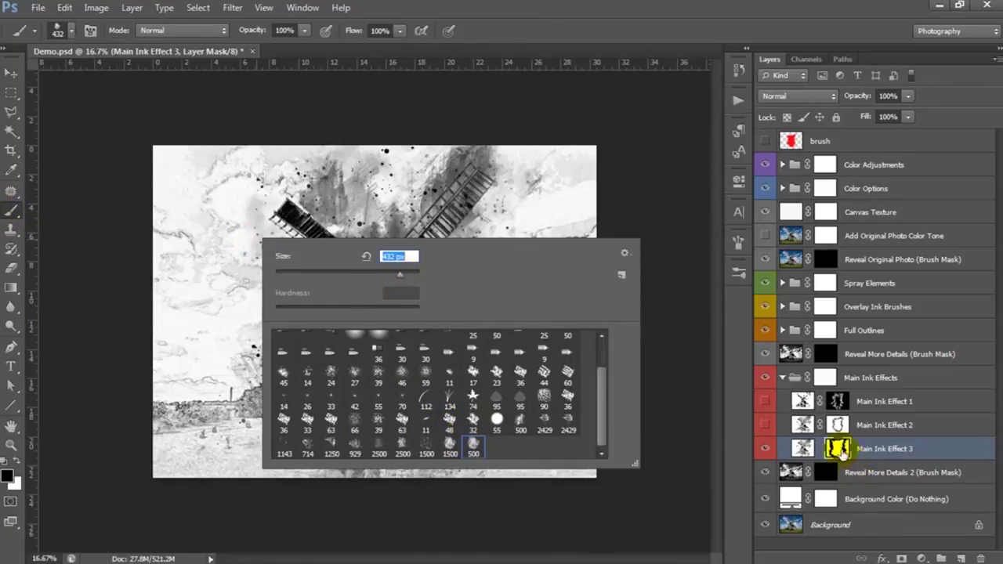
left_click(835, 446)
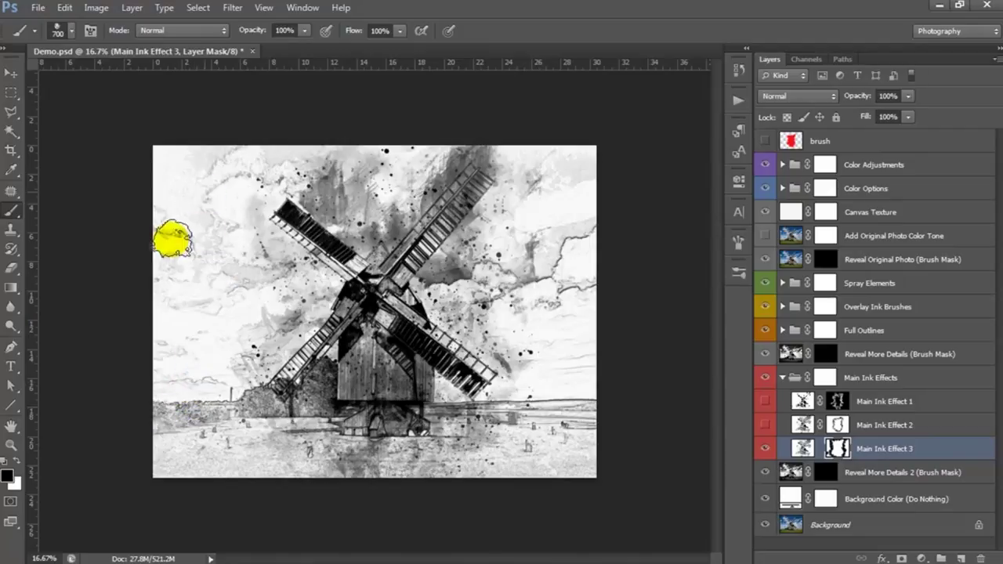
key("bracketright")
Paint Effect 3's mask over the upper-left sky, right sky and right edge, then show Effect 2.
mouse_move(340, 159)
left_mouse_down()
mouse_move(348, 185)
mouse_move(369, 164)
mouse_move(455, 155)
left_mouse_up()
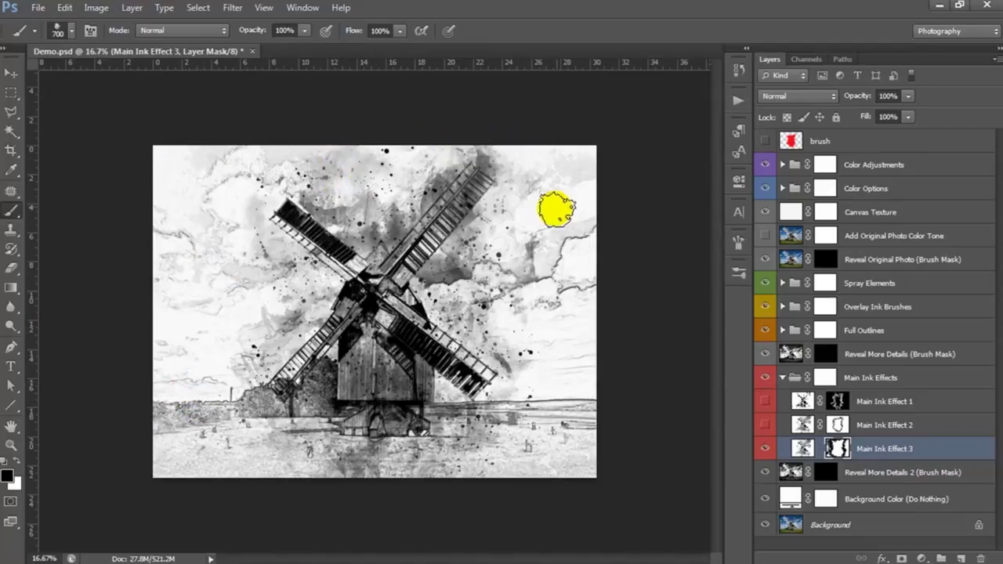
left_click_drag(549, 206, 559, 358)
mouse_move(572, 451)
left_mouse_down()
mouse_move(442, 457)
mouse_move(559, 450)
left_mouse_up()
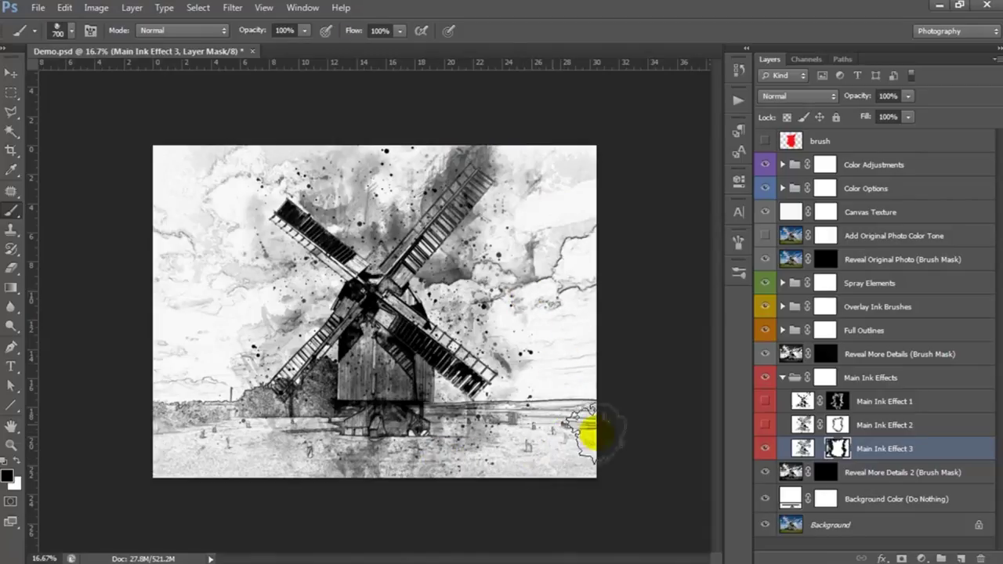
left_click(866, 428)
Set Main Ink Effect 2's opacity to 70% and the brush opacity to 54%.
left_click(766, 425)
left_click(837, 428)
left_click(885, 95)
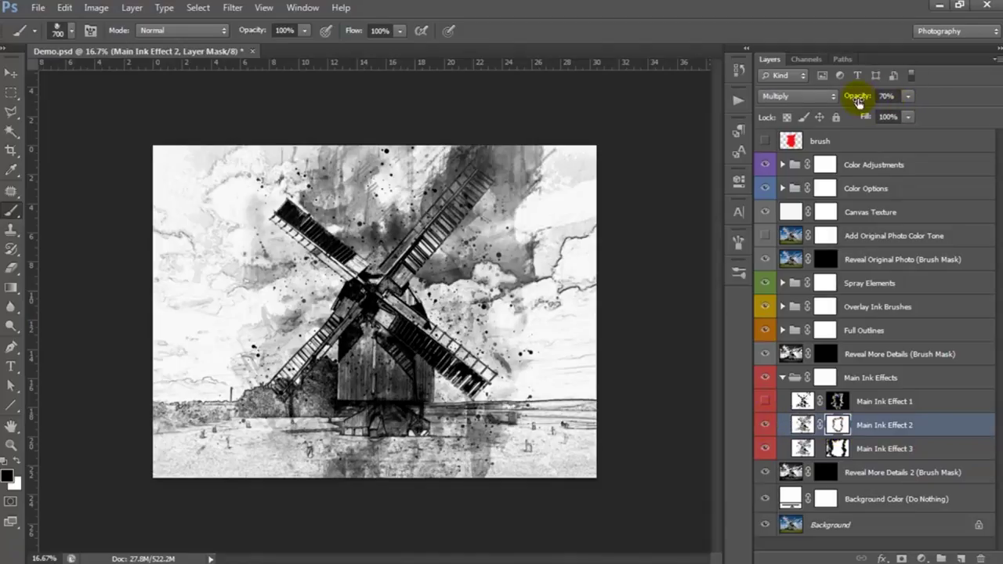
left_click_drag(870, 100, 868, 101)
left_click(316, 84)
left_click(305, 33)
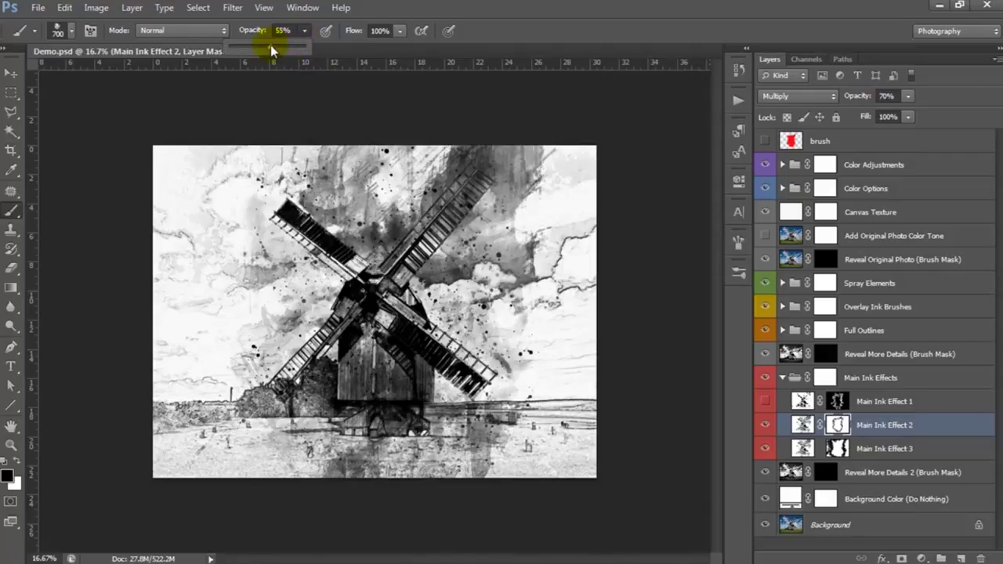
left_click(839, 423)
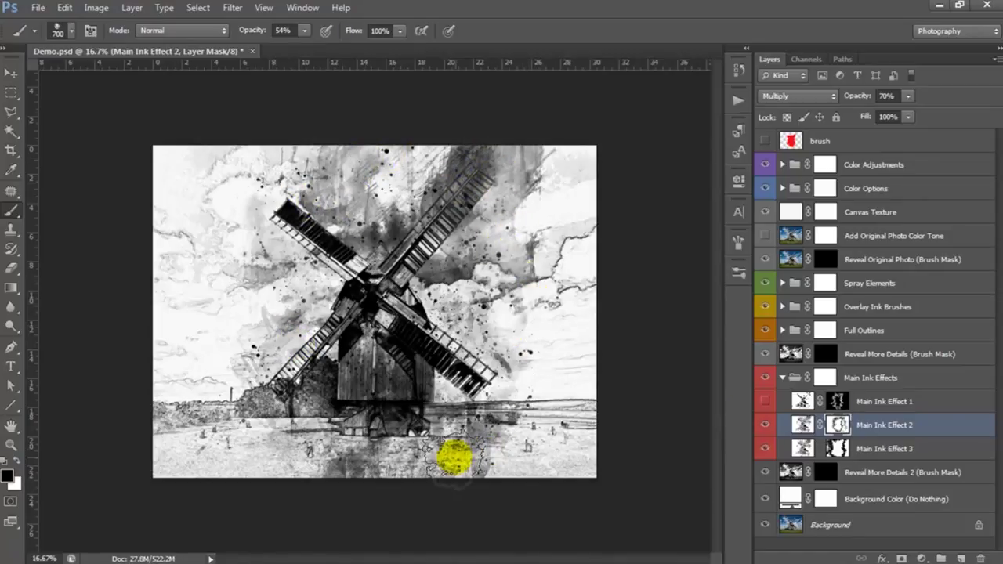
Show Main Ink Effect 1, toggle its mask off and on, and set opacity to 71%.
left_click(878, 402)
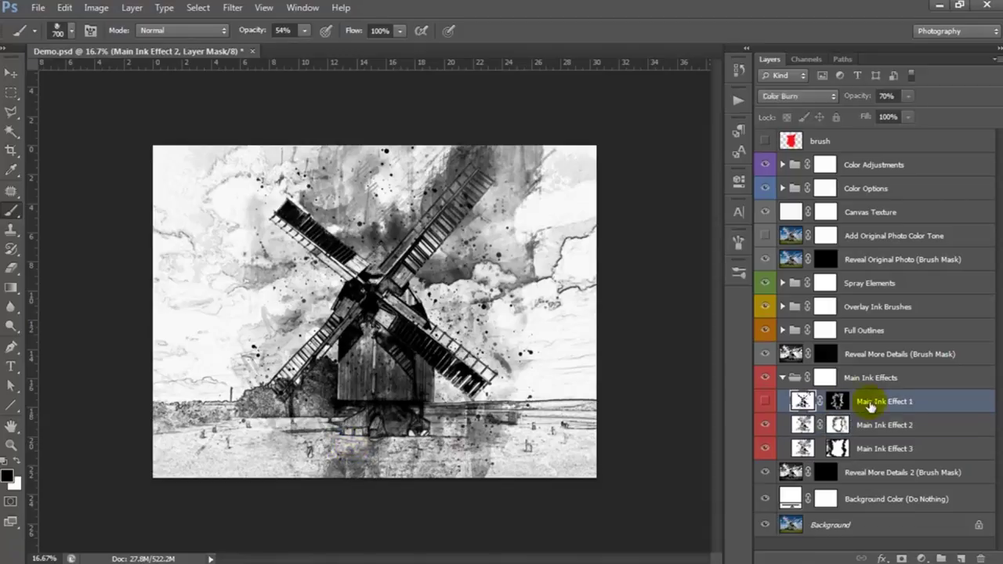
left_click(765, 402)
left_click(765, 402)
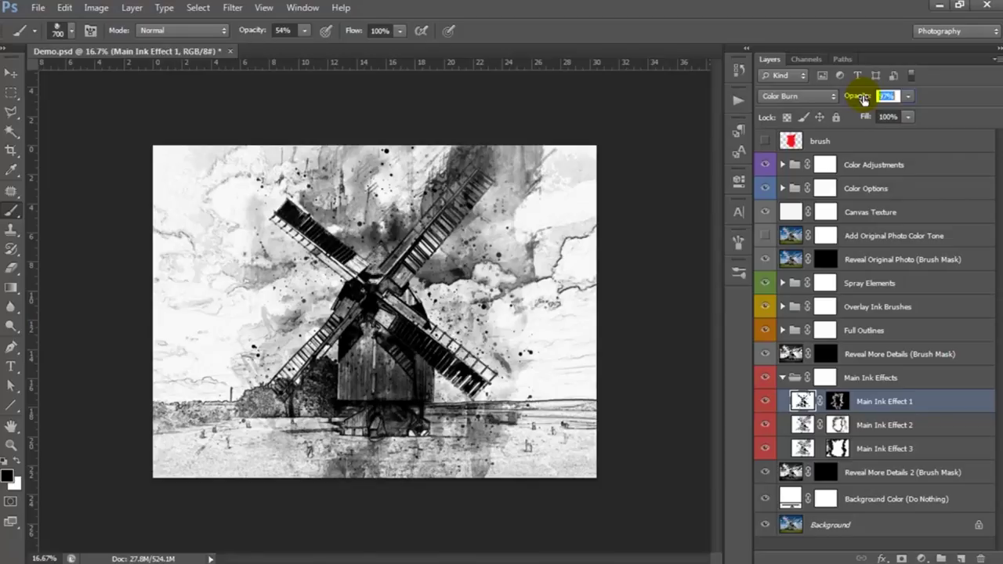
key("Return")
left_click(837, 404)
right_click(837, 404)
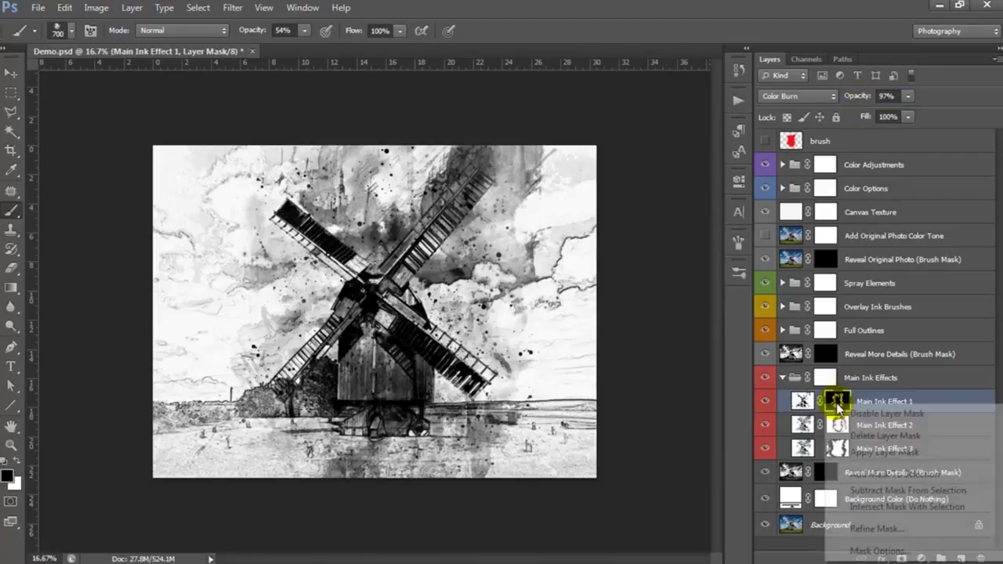
left_click(856, 414)
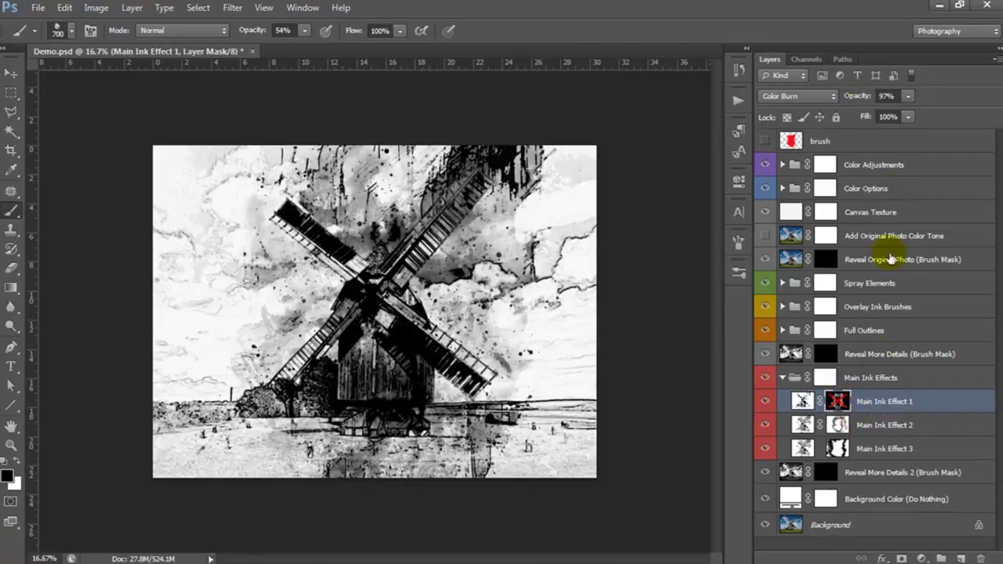
left_click_drag(840, 98, 832, 96)
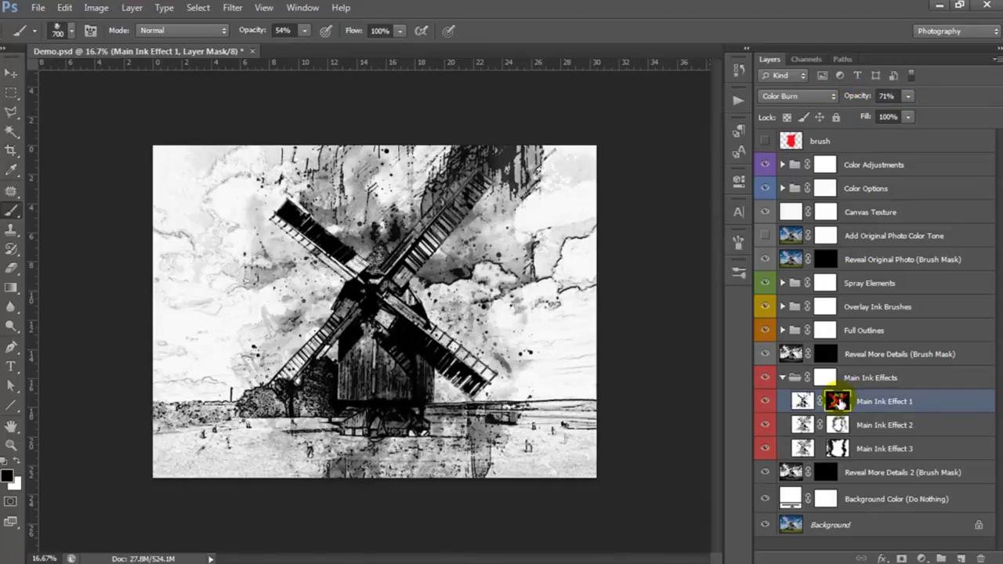
right_click(839, 402)
left_click(847, 410)
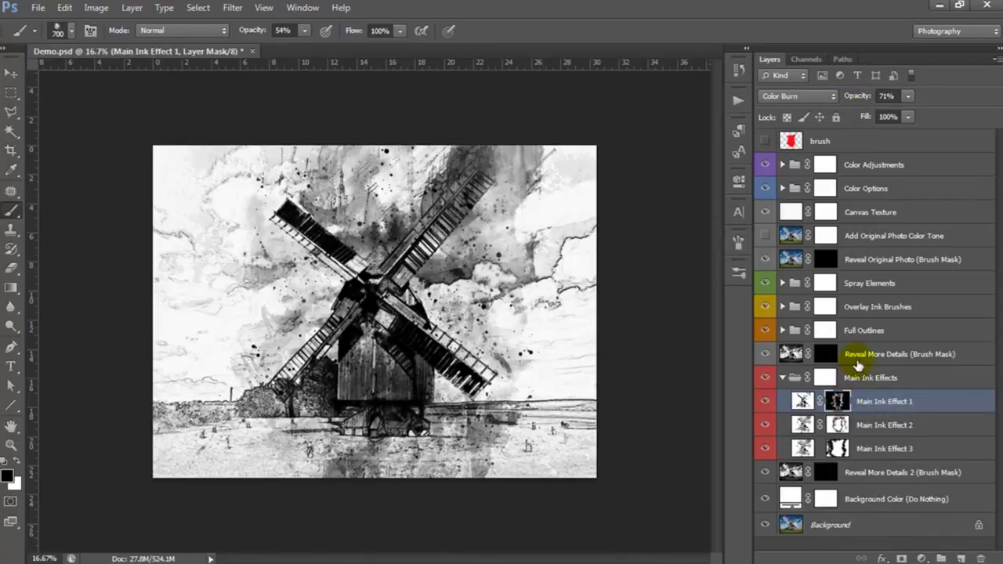
left_click(866, 379)
Collapse Main Ink Effects, target the Reveal More Details mask, and reduce the brush size.
left_click(783, 380)
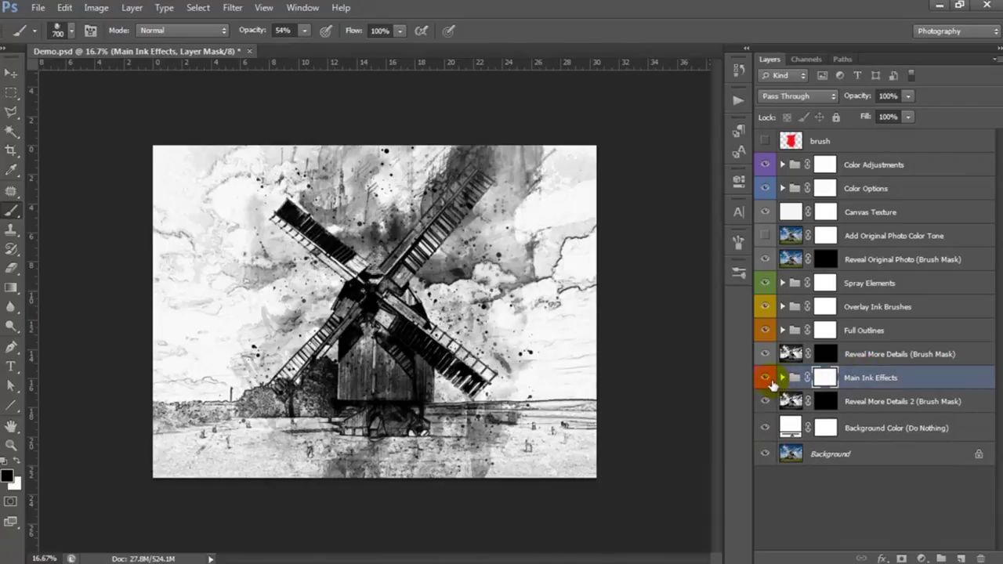
left_click(766, 379)
left_click(865, 356)
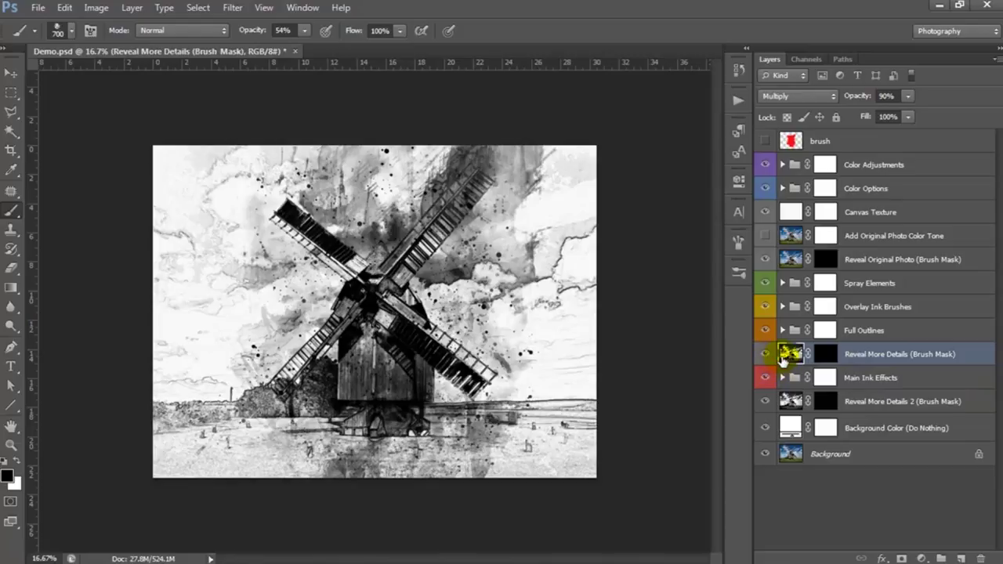
left_click(826, 356)
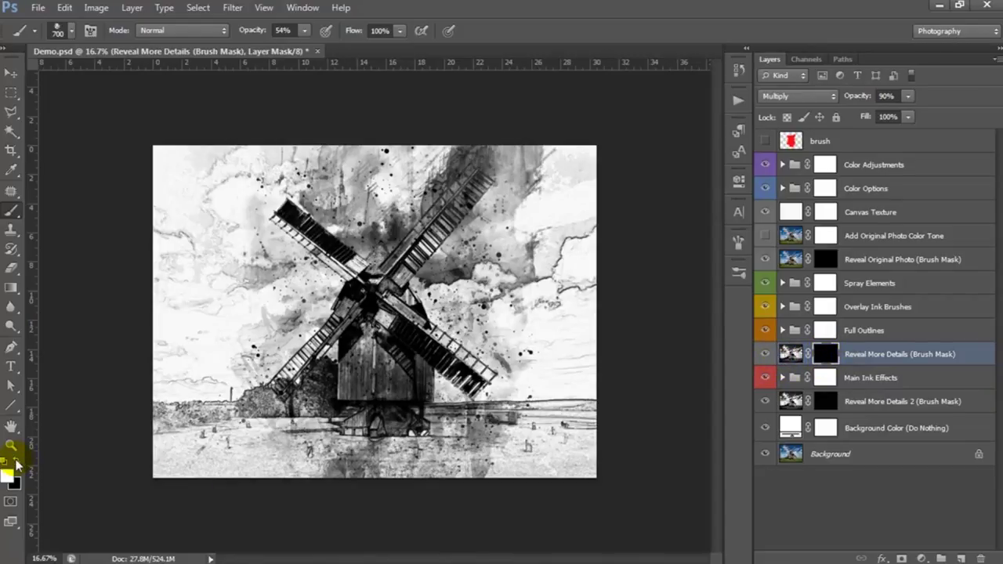
right_click(307, 329)
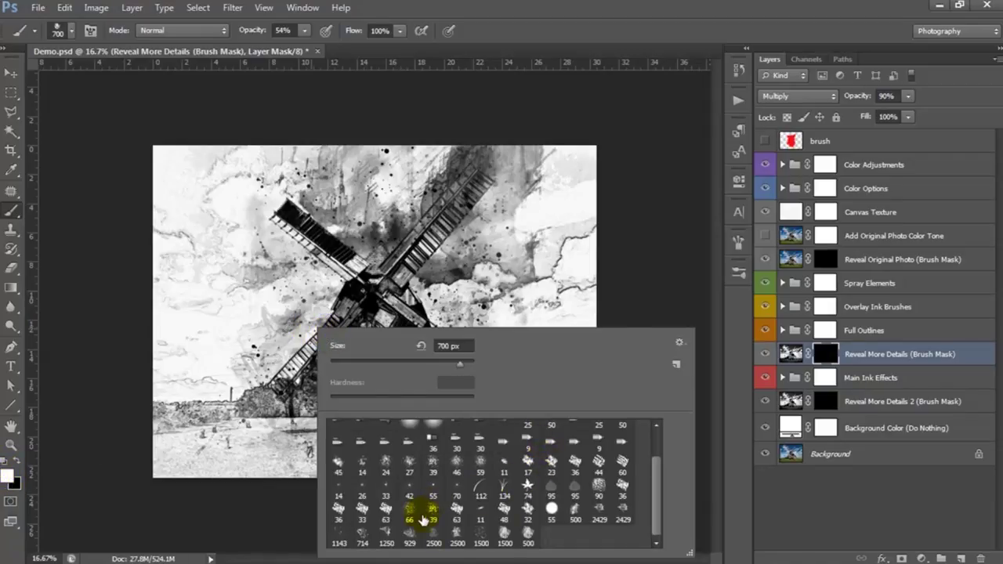
left_click_drag(461, 363, 432, 363)
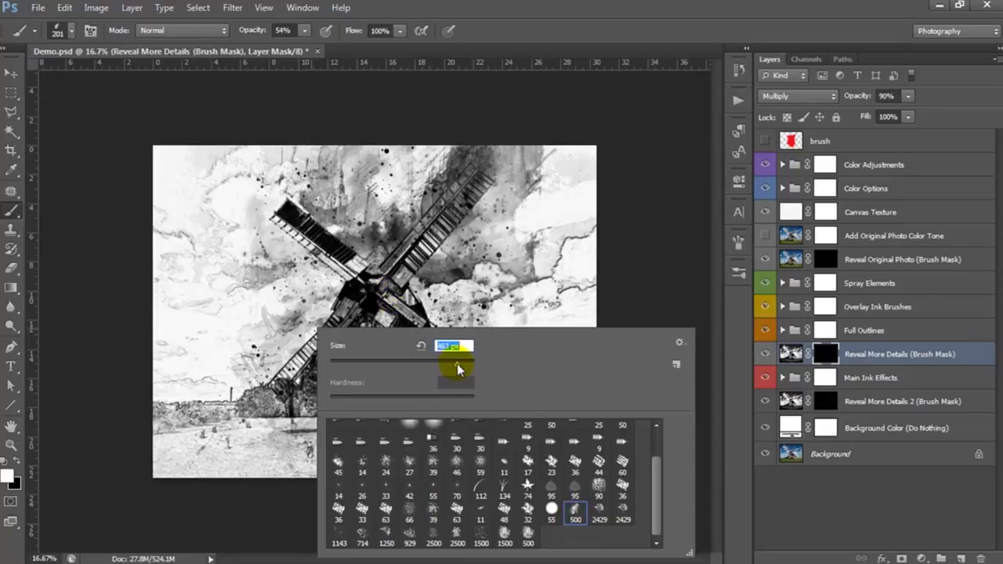
left_click(830, 356)
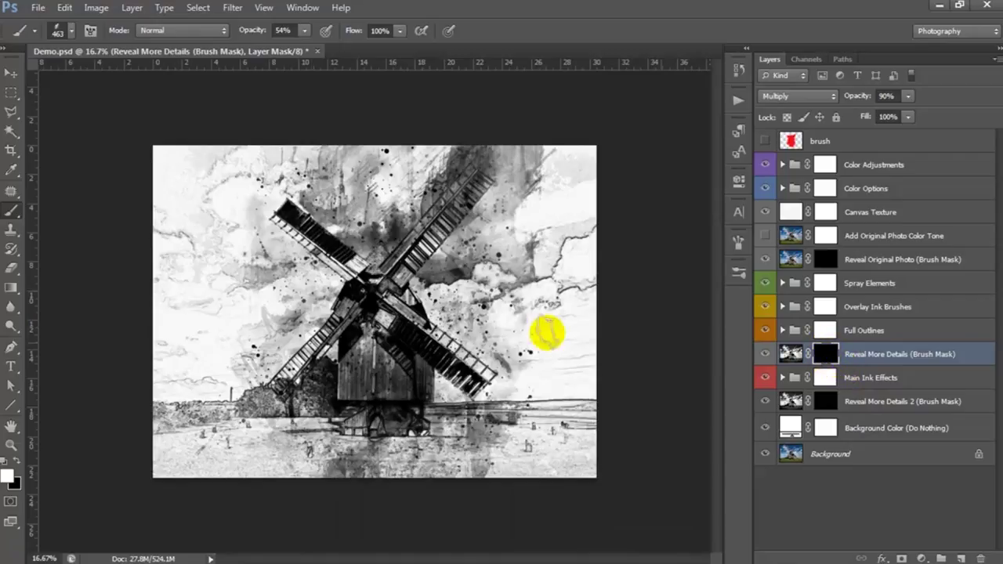
Paint detail back around the hub, right sky, foreground and left bushes, then lower opacity to 66%.
left_click_drag(410, 283, 403, 276)
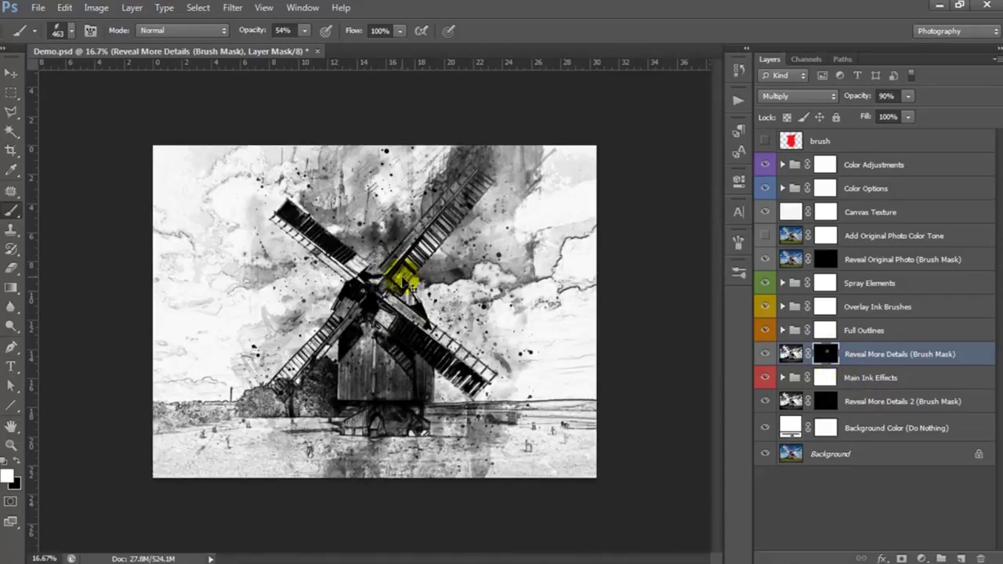
key("ctrl+plus")
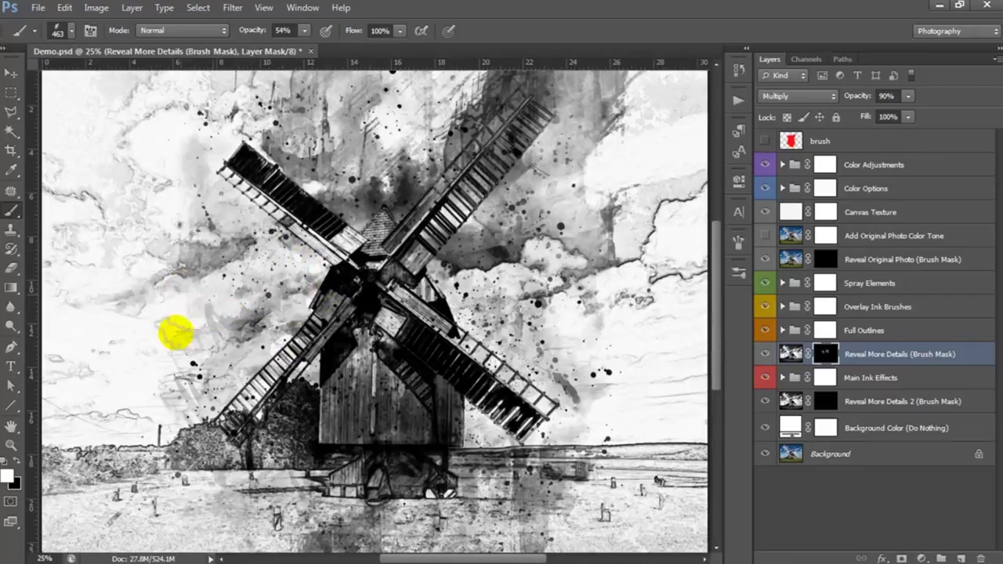
mouse_move(559, 351)
left_mouse_down()
mouse_move(577, 359)
mouse_move(584, 392)
left_mouse_up()
mouse_move(502, 445)
left_mouse_down()
mouse_move(605, 475)
mouse_move(594, 442)
left_mouse_up()
mouse_move(336, 463)
left_mouse_down()
mouse_move(202, 455)
mouse_move(197, 419)
mouse_move(291, 397)
mouse_move(330, 410)
mouse_move(311, 383)
left_mouse_up()
key("ctrl+minus")
left_click(766, 354)
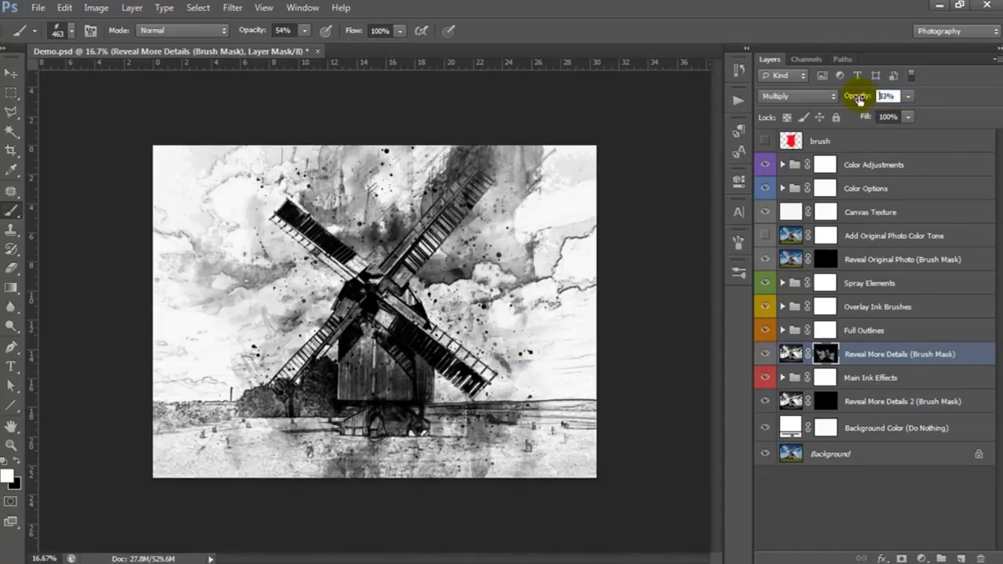
left_click_drag(859, 98, 848, 99)
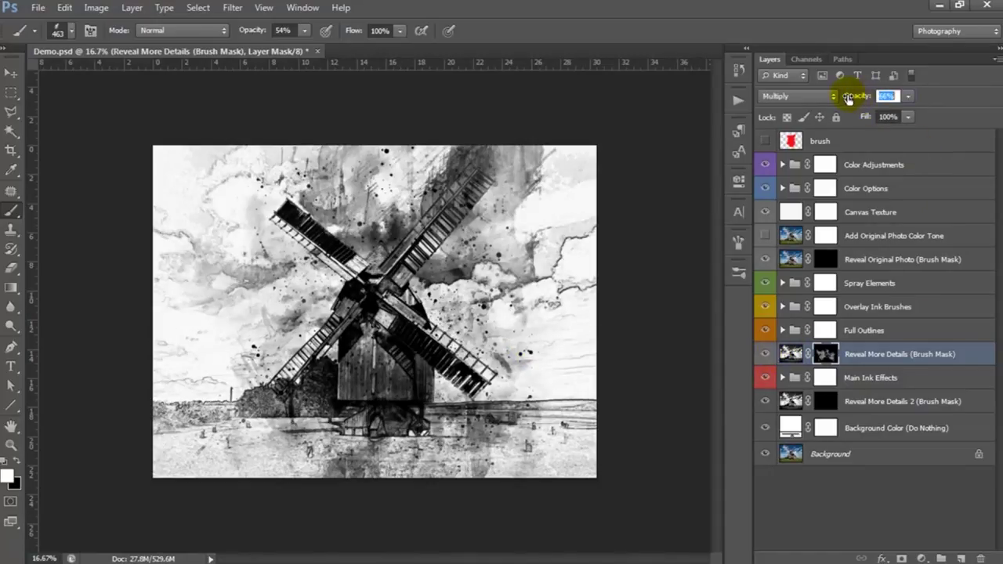
Reset the painting colours to black and white and expand the Full Outlines group.
key("ctrl+2")
left_click(866, 331)
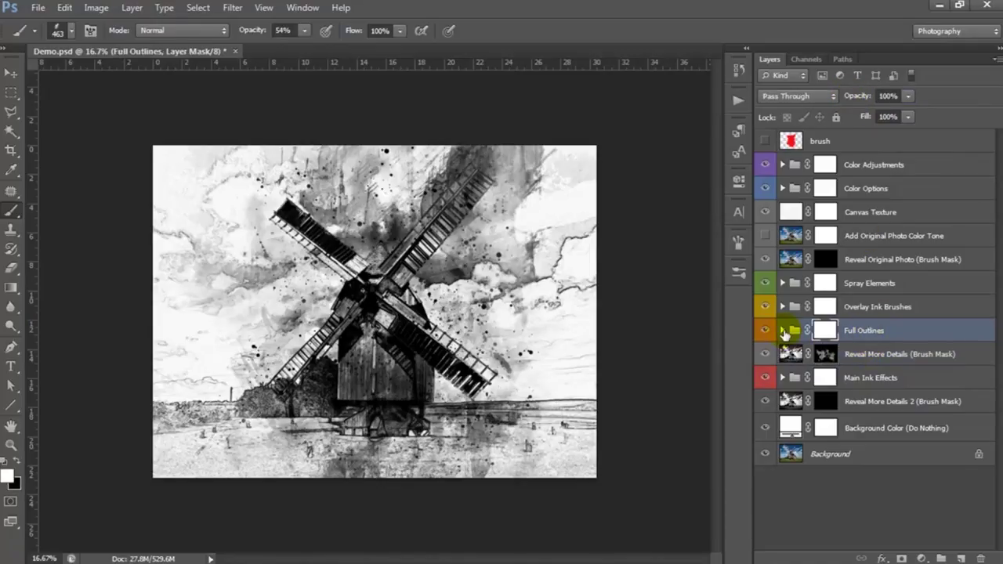
left_click(783, 330)
left_click(767, 331)
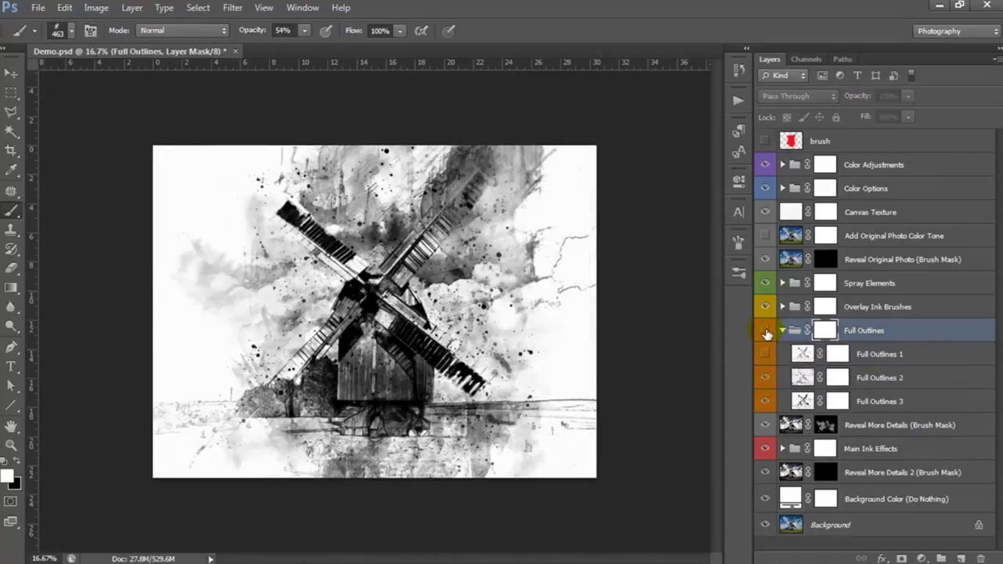
left_click(767, 332)
Hide the Full Outlines 1 and Full Outlines 2 layers.
left_click(870, 354)
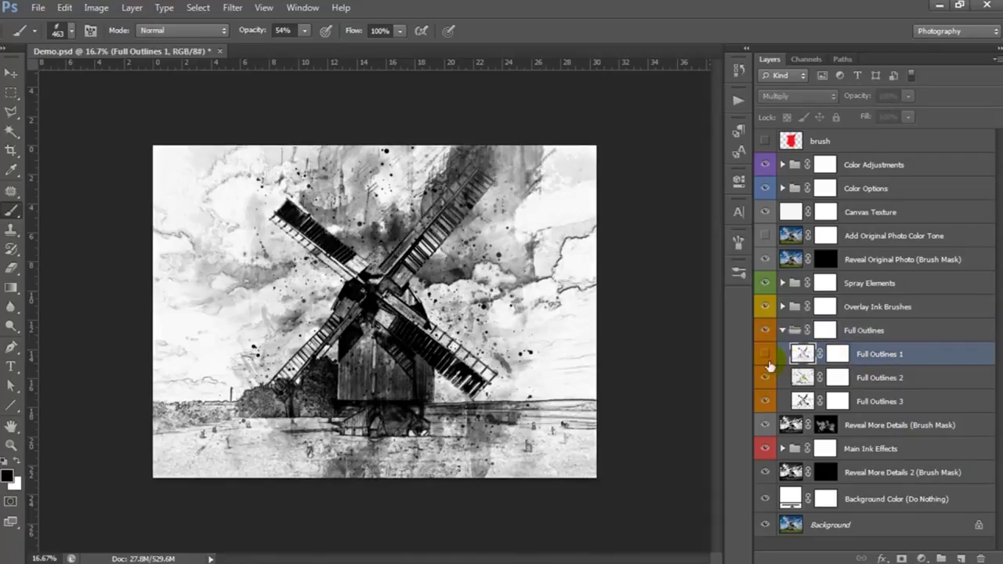
left_click(761, 354)
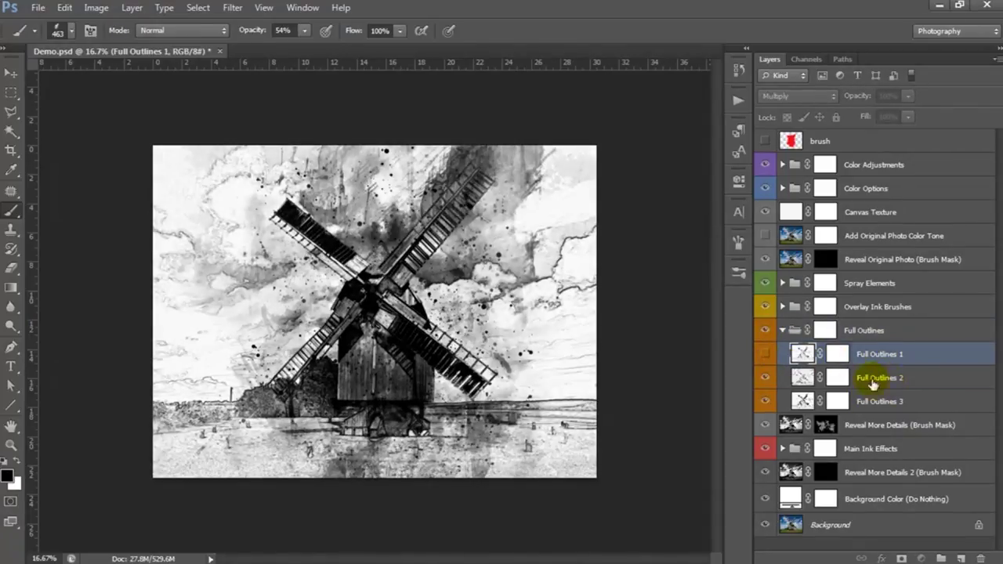
left_click(872, 381)
left_click(762, 380)
left_click(761, 382)
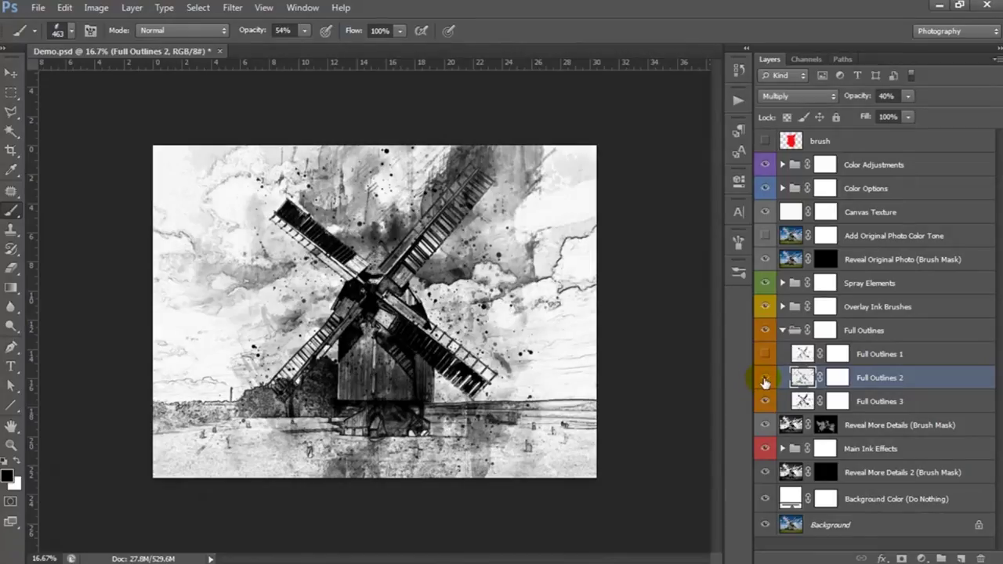
Keep Full Outlines 3 visible, target its layer mask and swap the foreground and background colours.
left_click(764, 403)
left_click(870, 401)
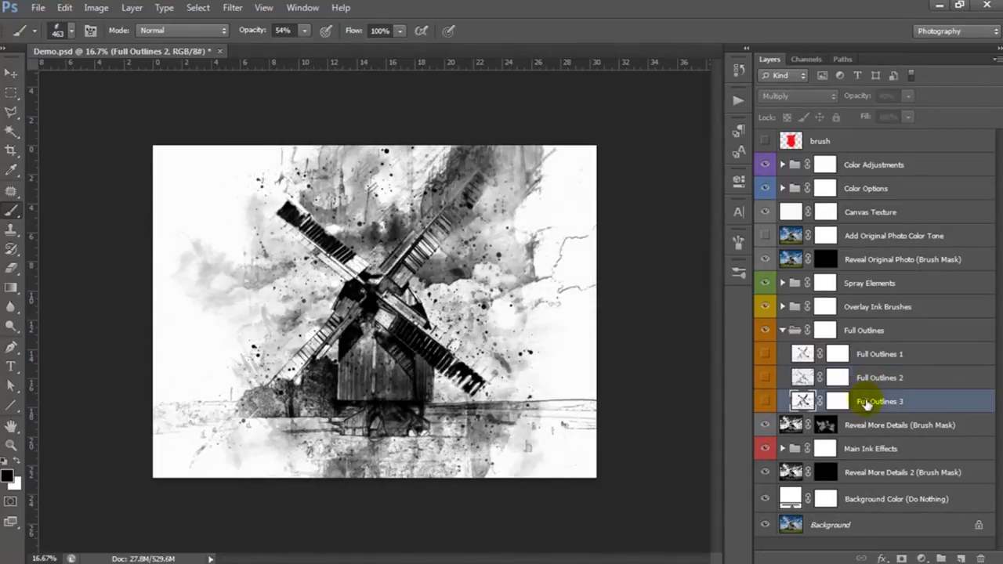
left_click(765, 403)
left_click(837, 402)
key("x")
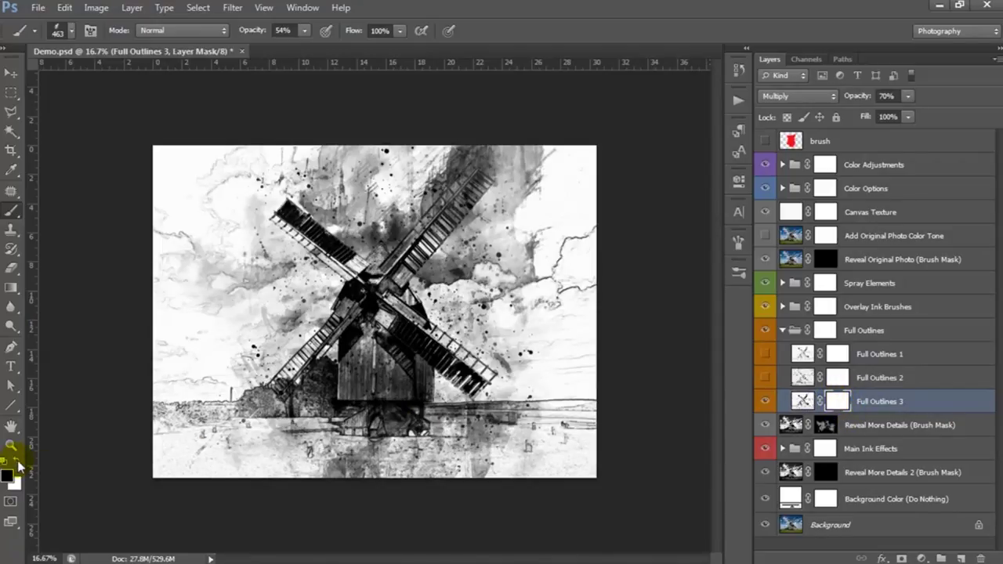
Set a 422 px brush and mask out right-side outlines on Full Outlines 3.
right_click(213, 255)
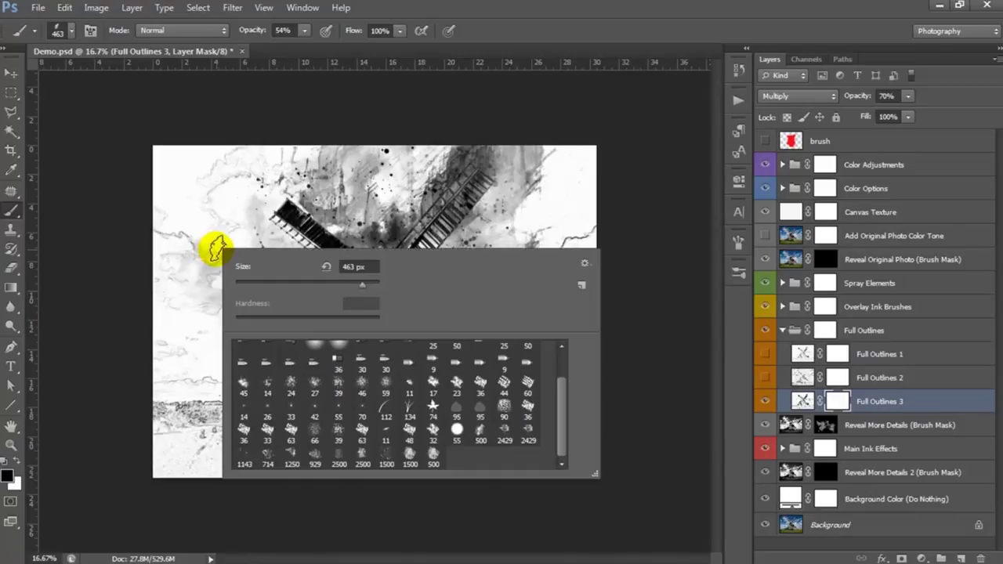
left_click(434, 458)
left_click_drag(360, 287, 360, 286)
left_click(838, 400)
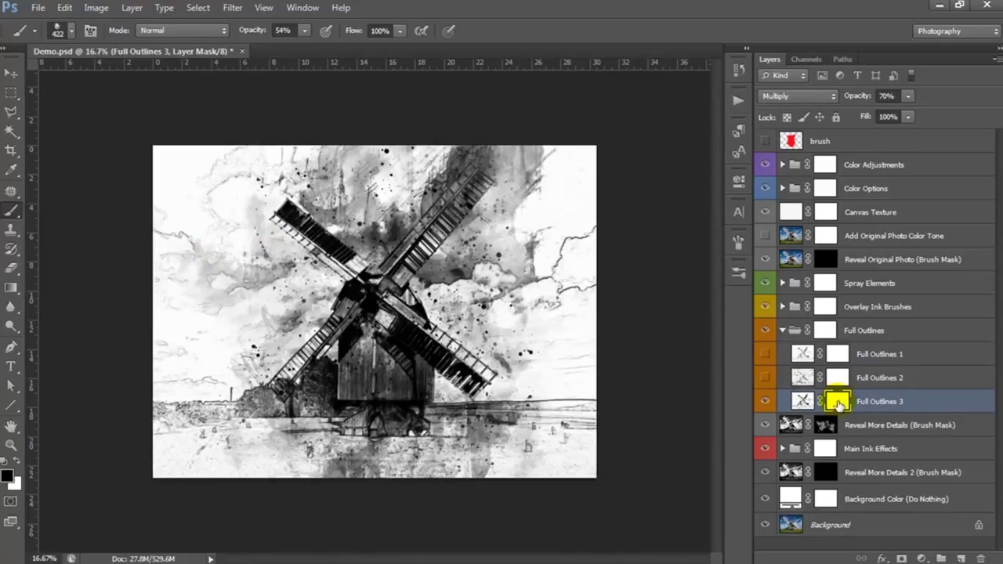
mouse_move(553, 283)
left_mouse_down()
mouse_move(583, 229)
mouse_move(583, 291)
left_mouse_up()
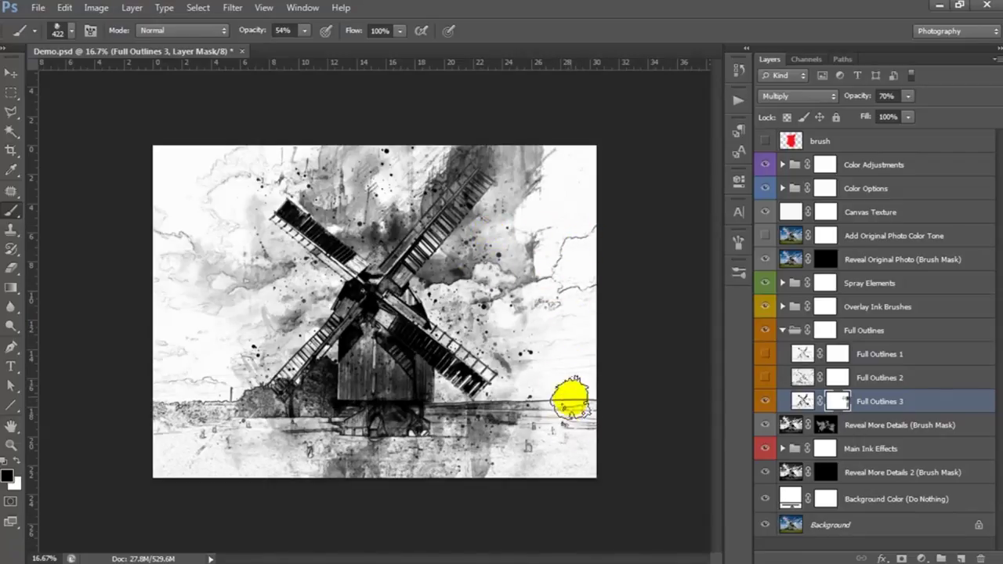
left_click_drag(572, 447, 575, 392)
At 100% opacity and 700 px, mask outlines around the upper-left blade on Full Outlines 3.
left_click(306, 31)
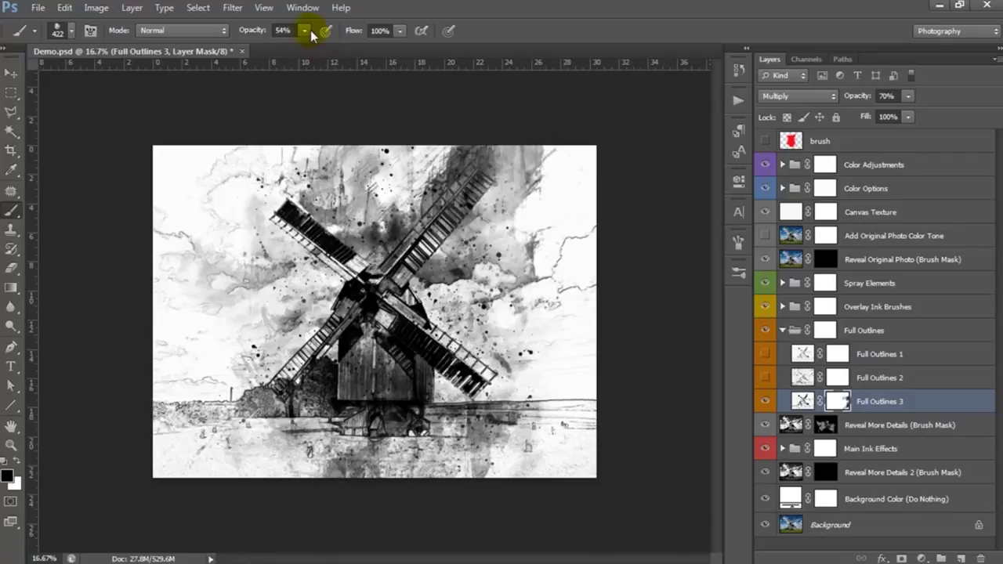
mouse_move(183, 183)
left_mouse_down()
mouse_move(208, 229)
mouse_move(147, 435)
mouse_move(185, 410)
mouse_move(285, 455)
mouse_move(381, 470)
mouse_move(447, 464)
mouse_move(538, 387)
mouse_move(568, 403)
mouse_move(577, 385)
mouse_move(571, 273)
mouse_move(578, 302)
mouse_move(577, 284)
mouse_move(567, 212)
mouse_move(535, 198)
mouse_move(587, 264)
mouse_move(522, 354)
mouse_move(538, 421)
left_mouse_up()
key("bracketright")
key("bracketright")
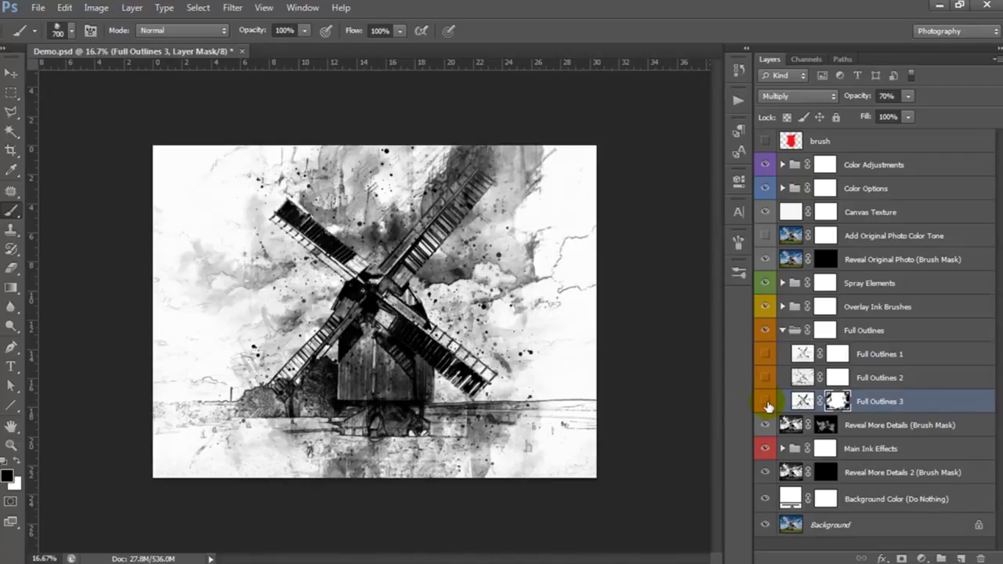
left_click(767, 402)
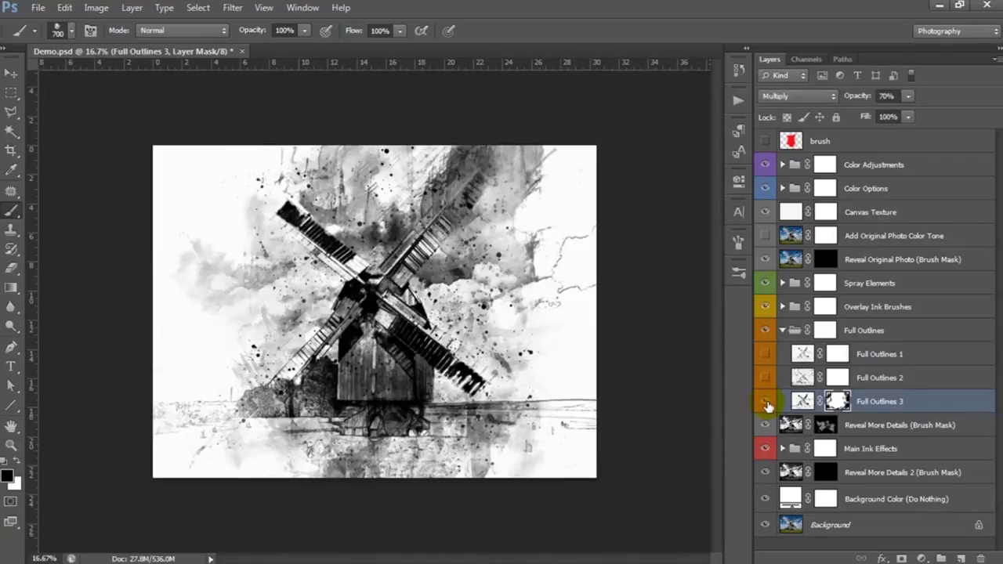
left_click(766, 400)
mouse_move(447, 336)
left_mouse_down()
mouse_move(341, 219)
mouse_move(291, 208)
left_mouse_up()
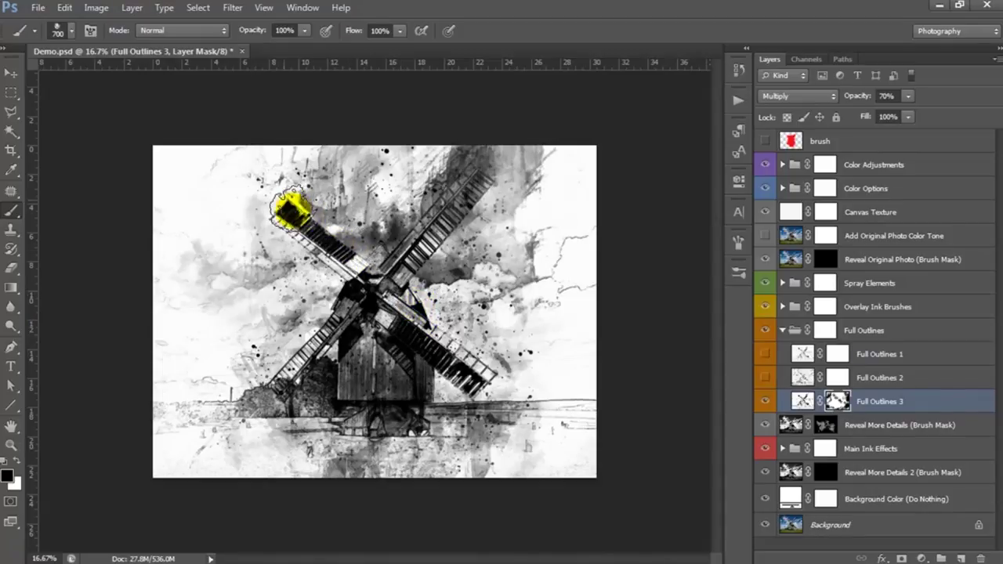
left_click(766, 403)
left_click(766, 403)
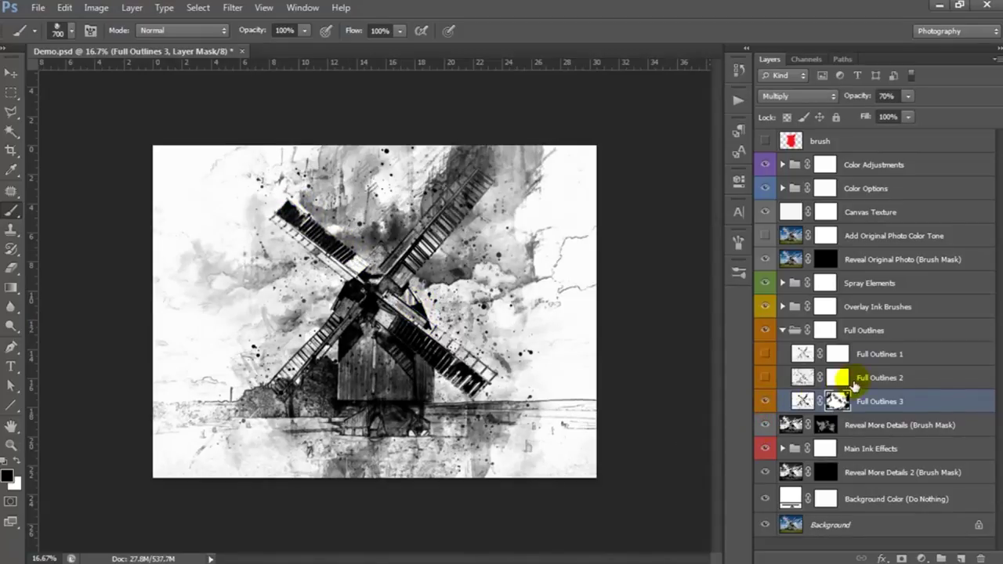
Show Full Outlines 1 and paint out its cloud outlines on its layer mask.
left_click(802, 378)
left_click(766, 378)
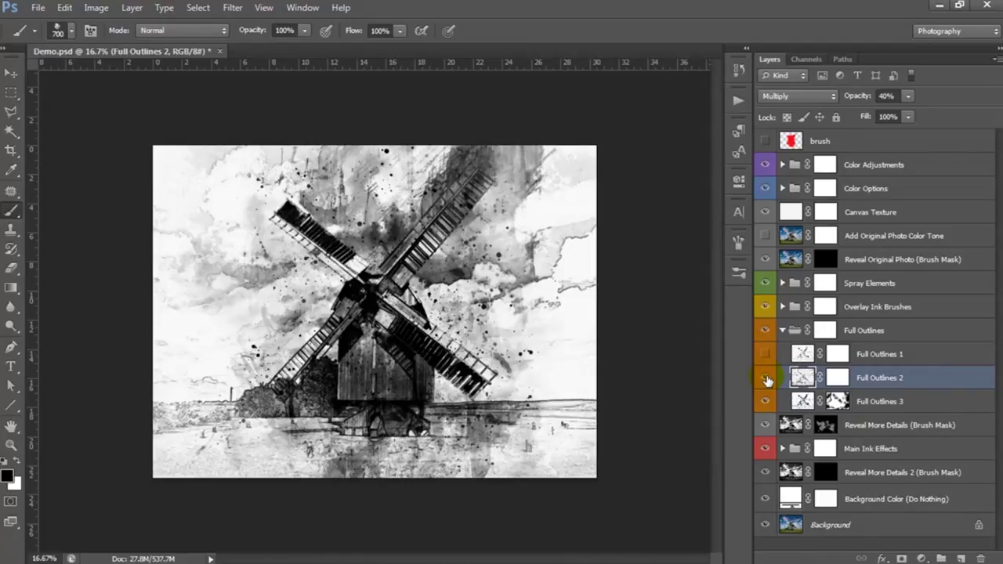
left_click(766, 379)
left_click(766, 354)
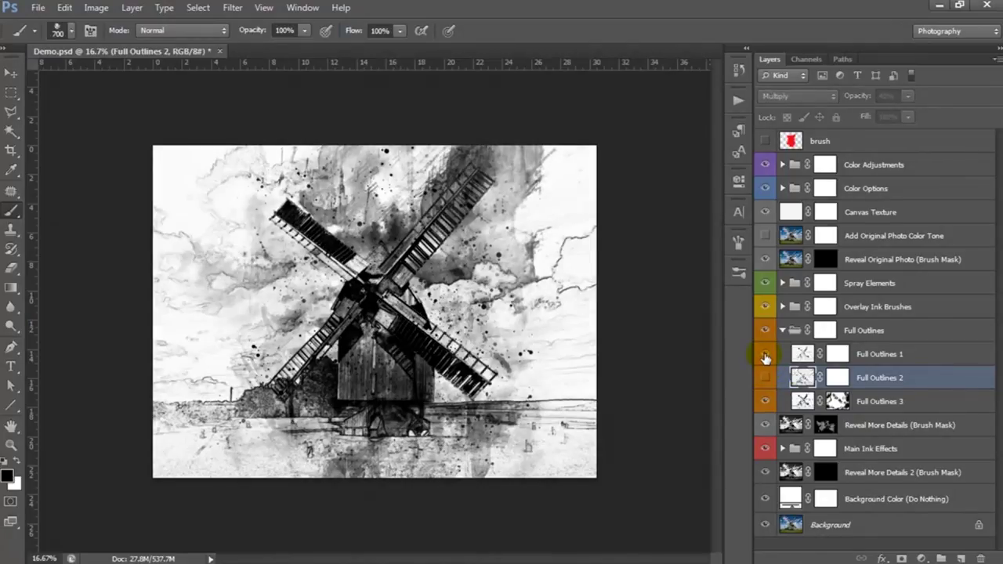
left_click(837, 355)
left_click_drag(551, 279, 576, 345)
left_click(176, 276)
mouse_move(177, 276)
left_mouse_down()
mouse_move(390, 155)
mouse_move(196, 225)
mouse_move(221, 414)
mouse_move(157, 437)
mouse_move(160, 377)
mouse_move(207, 470)
mouse_move(351, 447)
mouse_move(410, 463)
mouse_move(508, 426)
mouse_move(568, 360)
mouse_move(545, 202)
mouse_move(511, 307)
mouse_move(567, 243)
left_mouse_up()
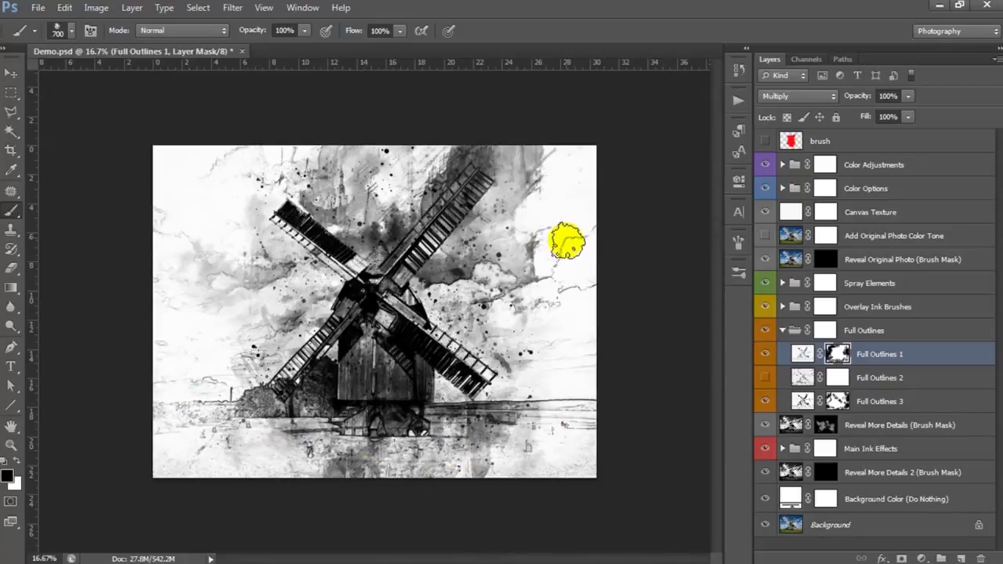
left_click(790, 334)
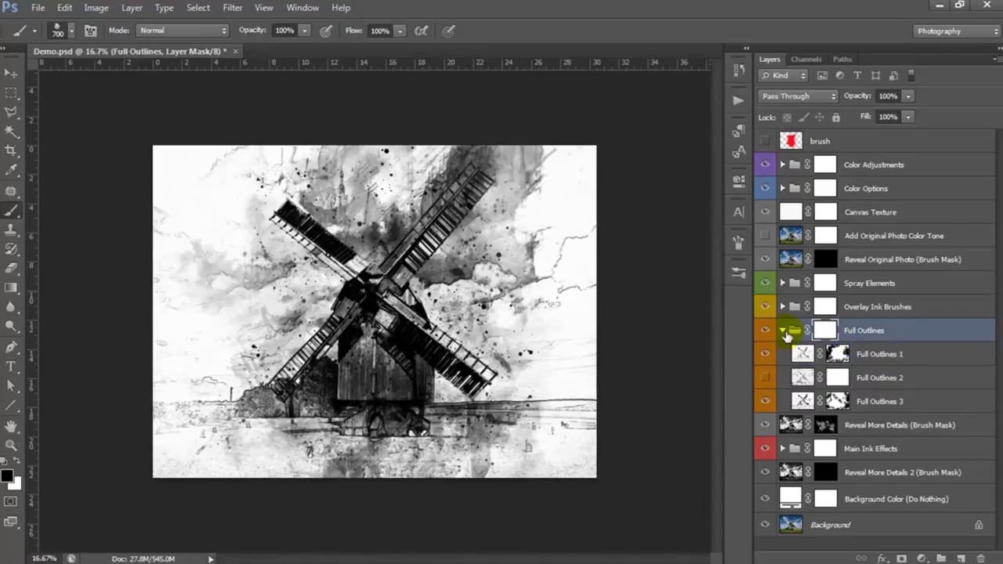
Collapse the Full Outlines group and paint out outlines along the image edges on its mask.
left_click(784, 332)
left_click(766, 330)
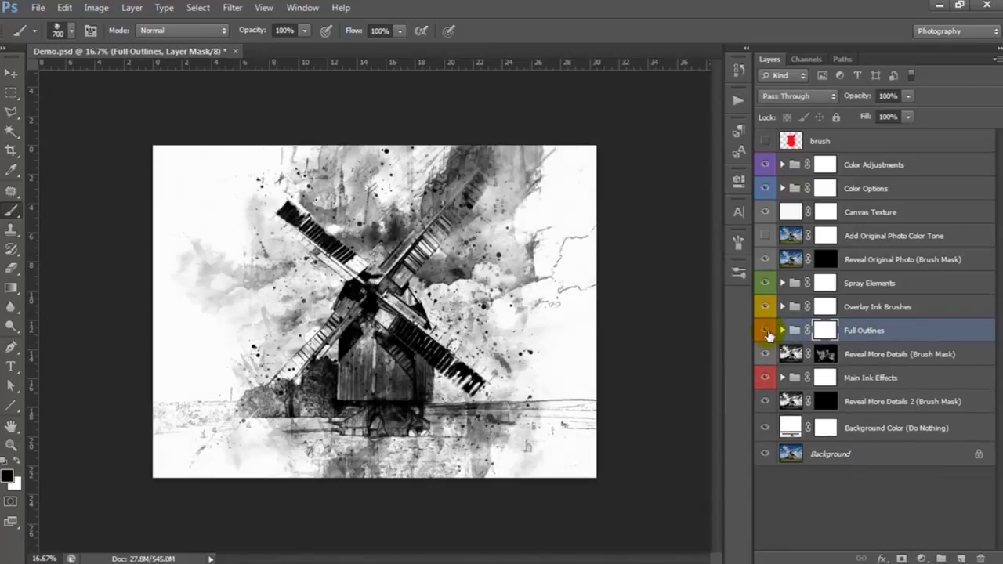
left_click(766, 330)
left_click(826, 329)
left_click(10, 261)
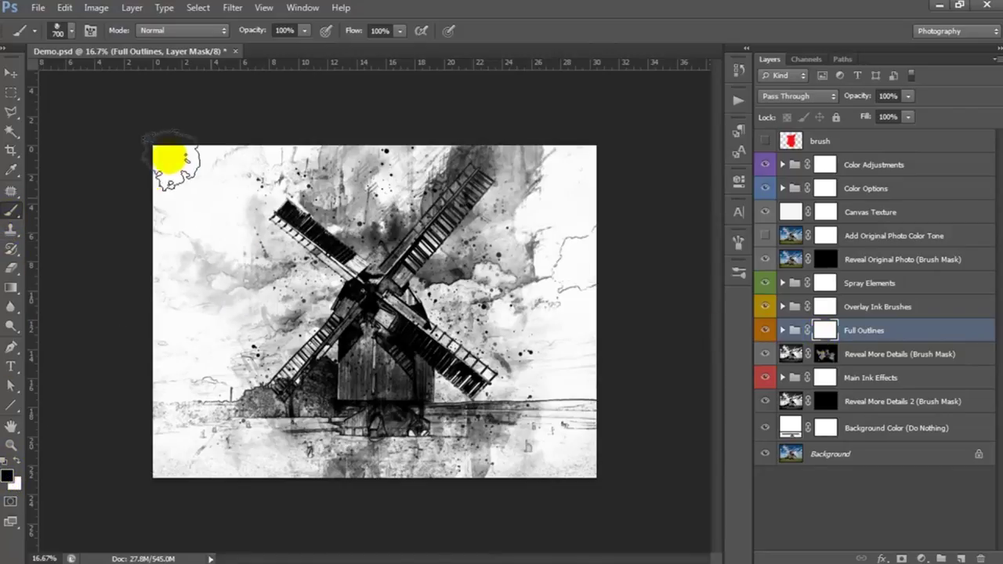
left_click_drag(153, 401, 580, 235)
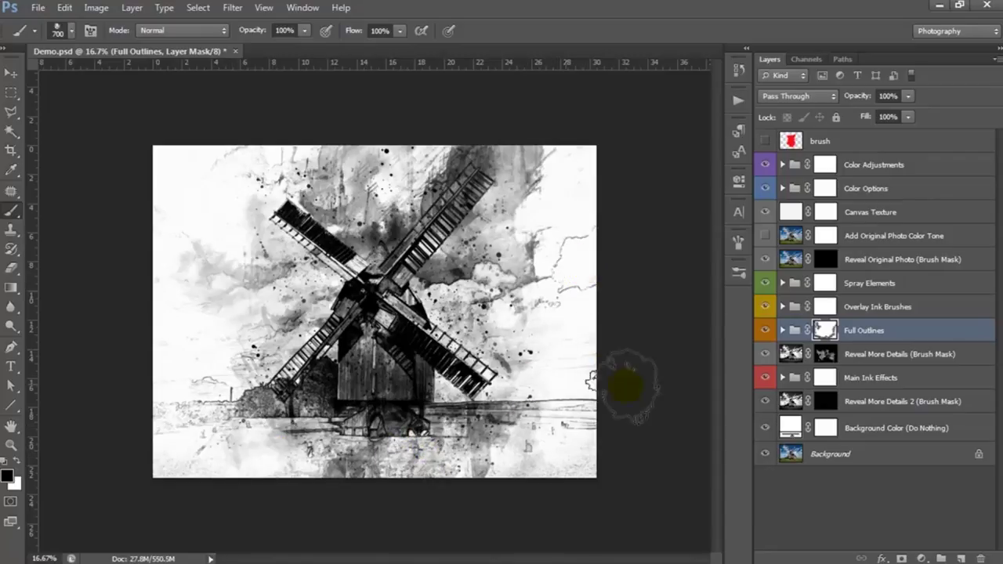
Check the Main Ink Effects group's contribution, then collapse it.
left_click(870, 378)
left_click(783, 378)
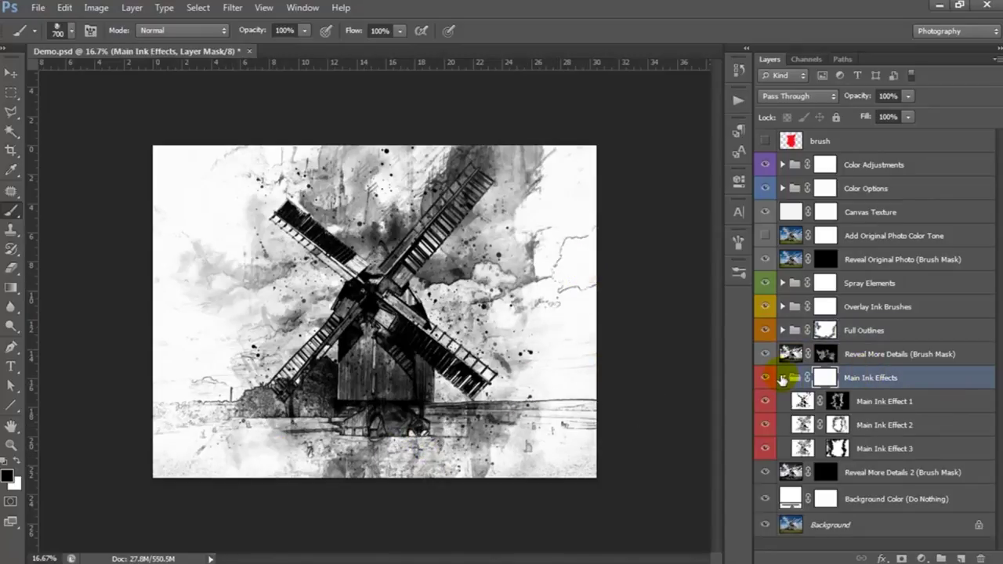
left_click(763, 382)
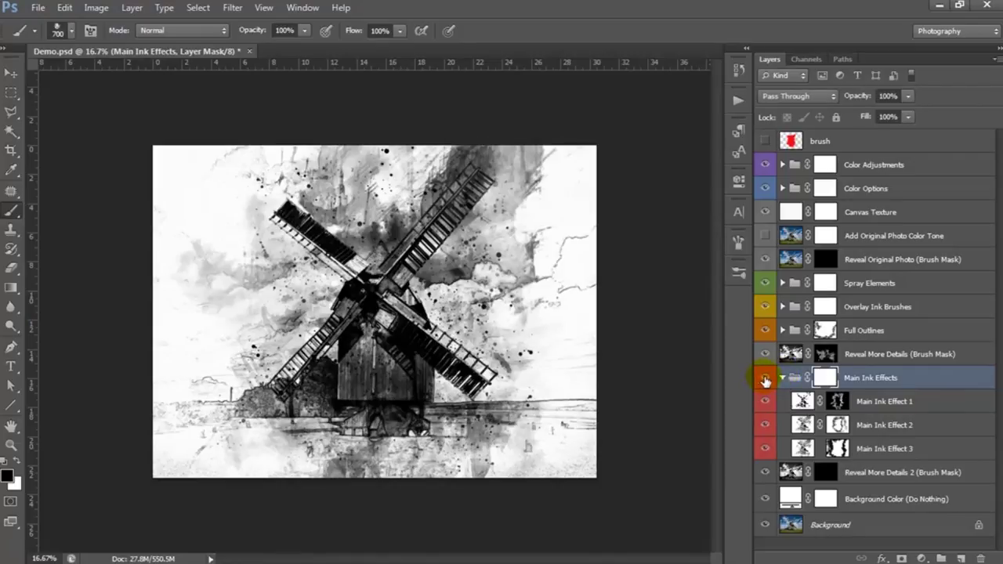
left_click(783, 380)
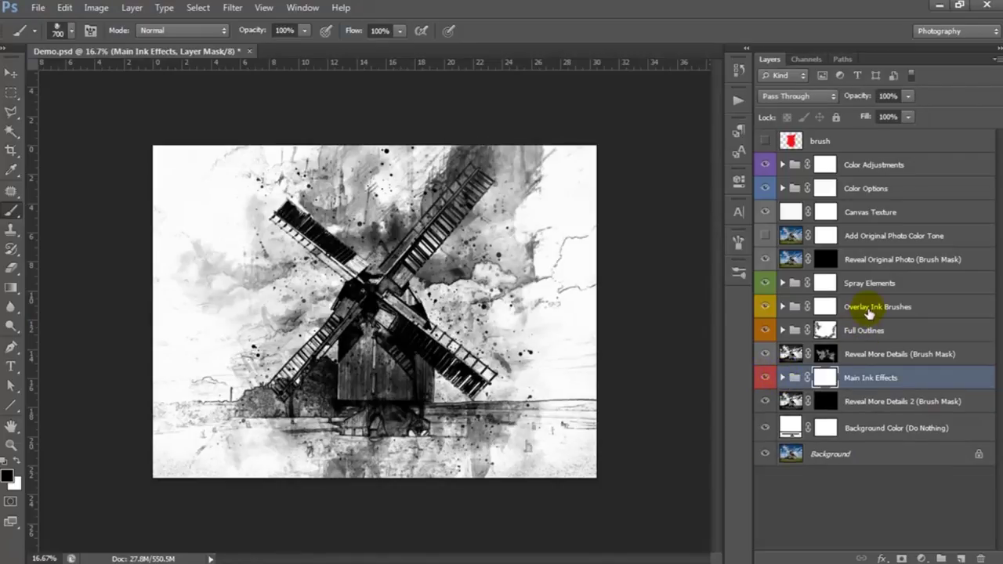
left_click(869, 312)
Hide Ink Brushes 3 through 8 inside the Overlay Ink Brushes group.
left_click(783, 307)
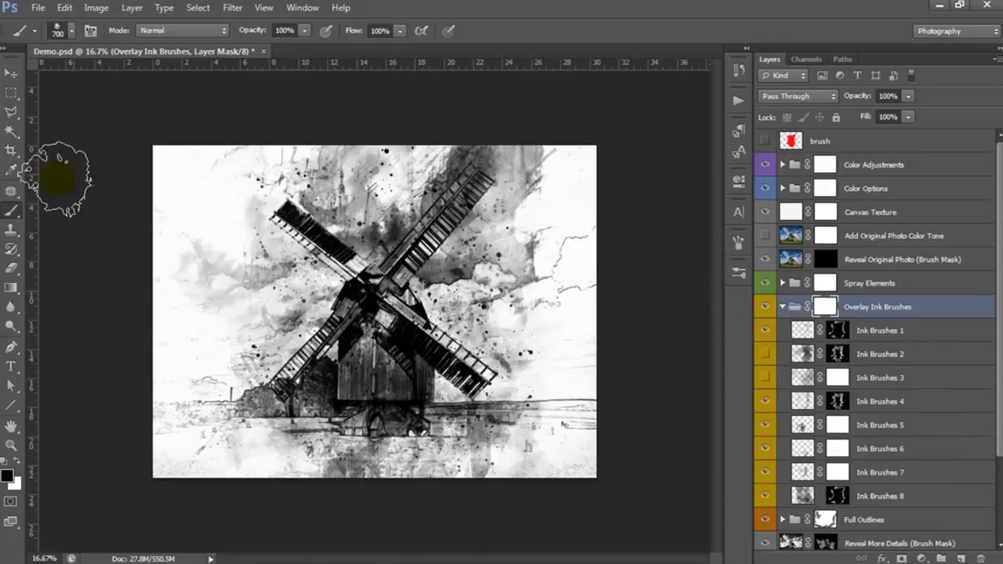
left_click(11, 72)
scroll(922, 329, "down", 1)
scroll(922, 330, "down", 1)
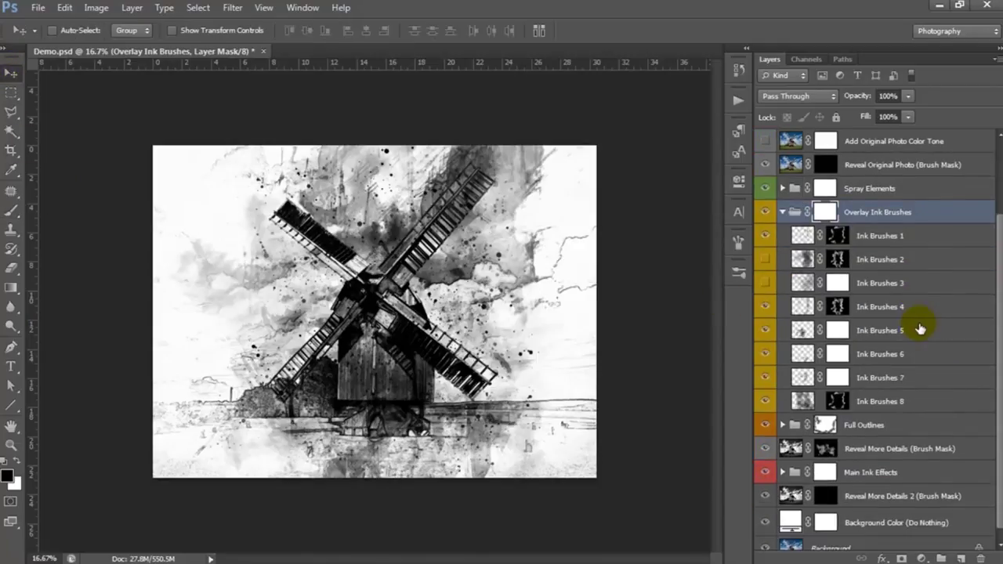
left_click(766, 213)
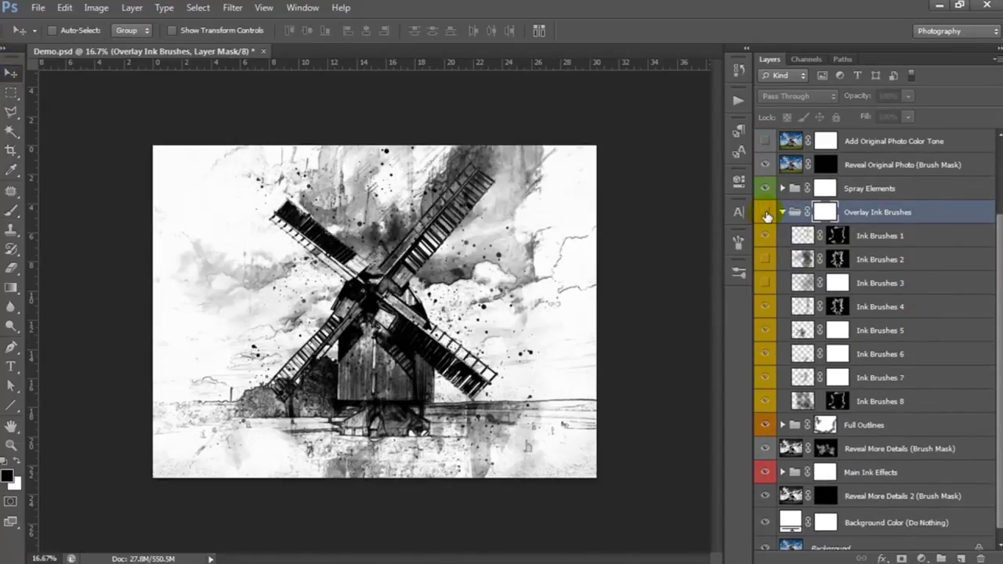
left_click(766, 213)
left_click(766, 283)
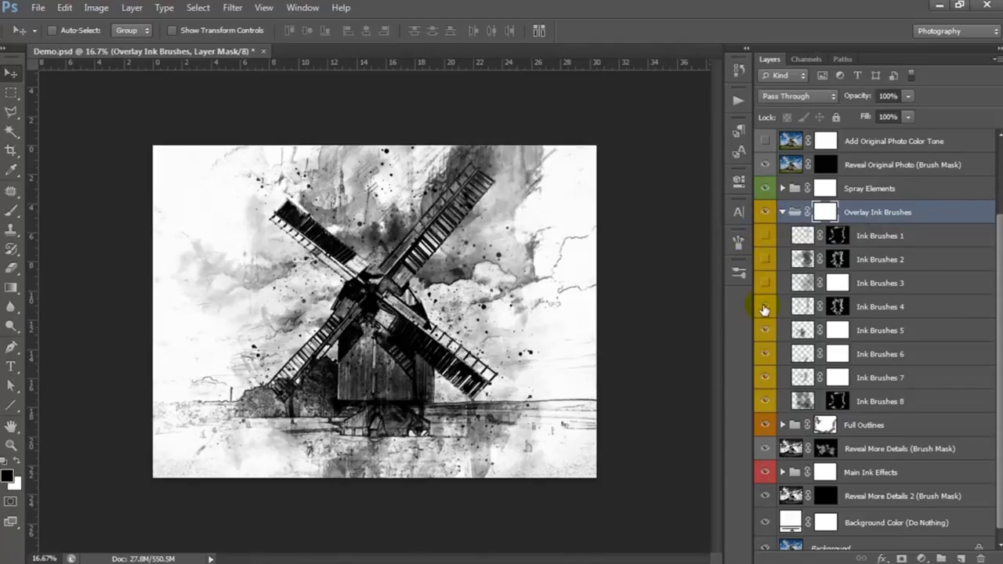
left_click(766, 306)
left_click(766, 331)
left_click(766, 354)
left_click(766, 379)
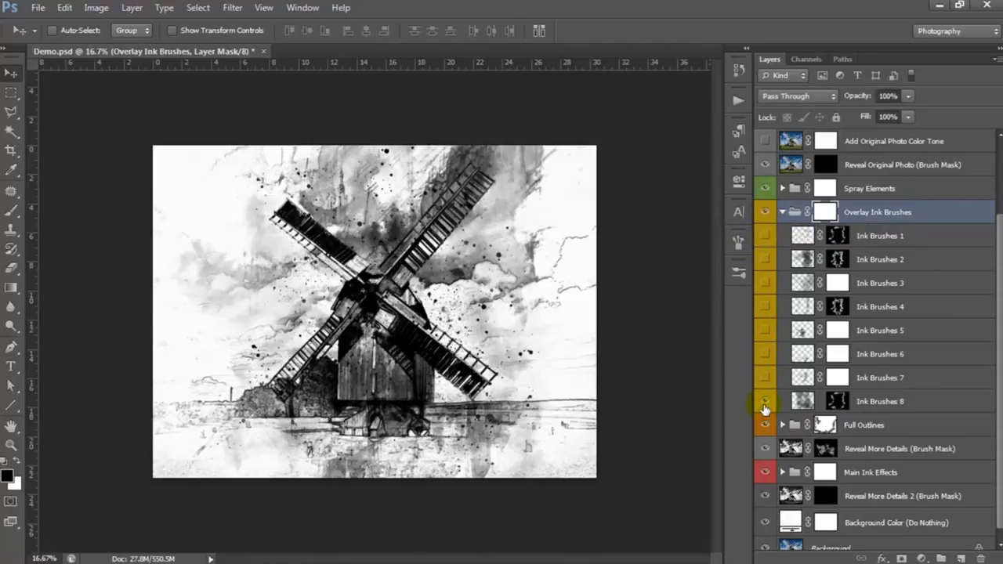
left_click(766, 401)
Show Ink Brushes 8 at 65% opacity with its mask targeted and the Brush tool active.
left_click(807, 406)
left_click(766, 403)
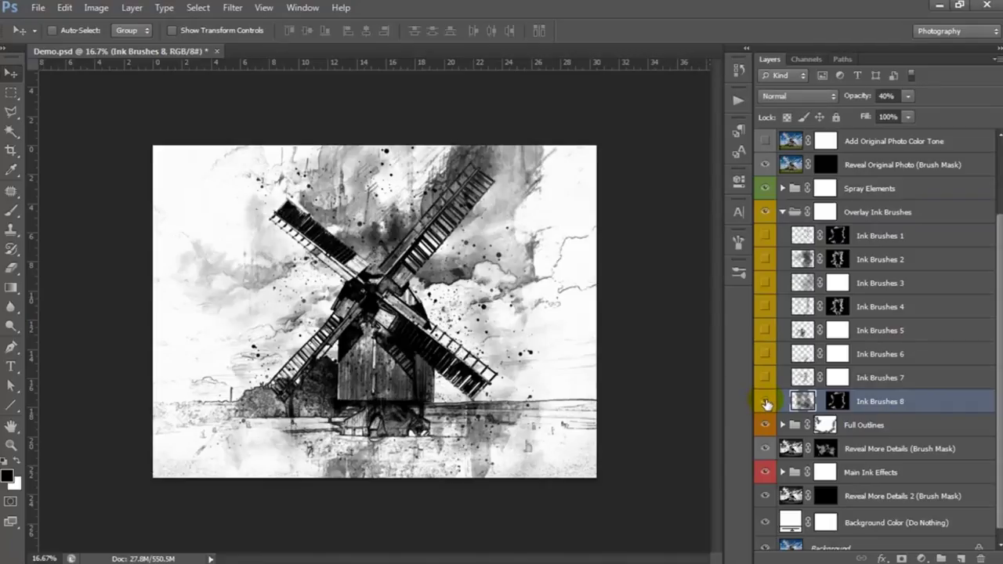
left_click(766, 403)
left_click_drag(875, 100, 880, 99)
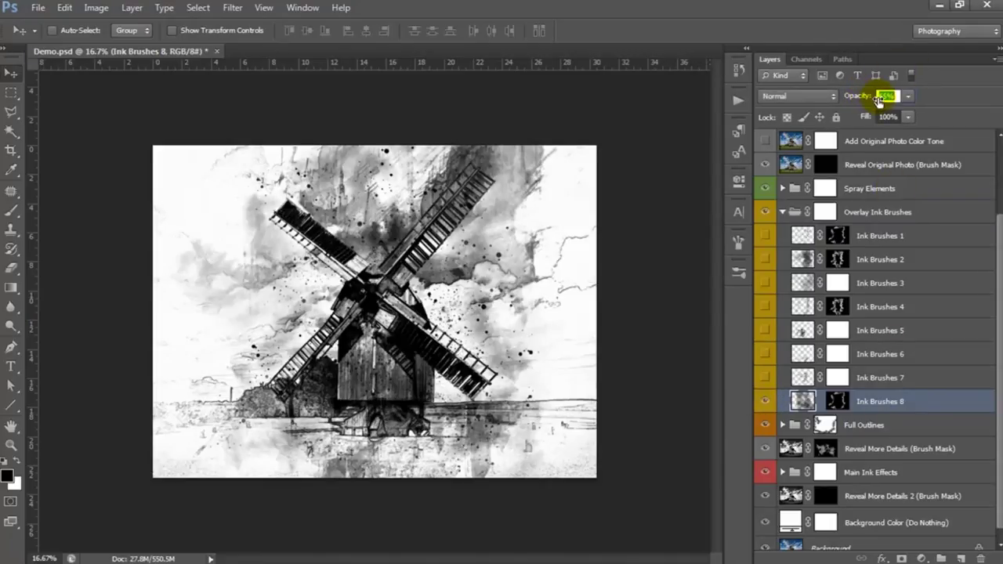
left_click(837, 402)
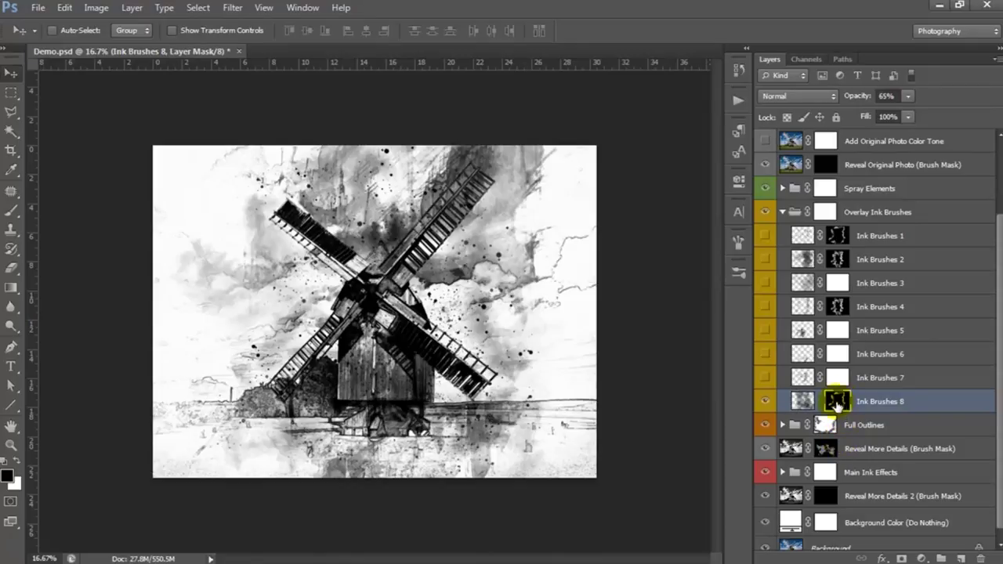
left_click(21, 213)
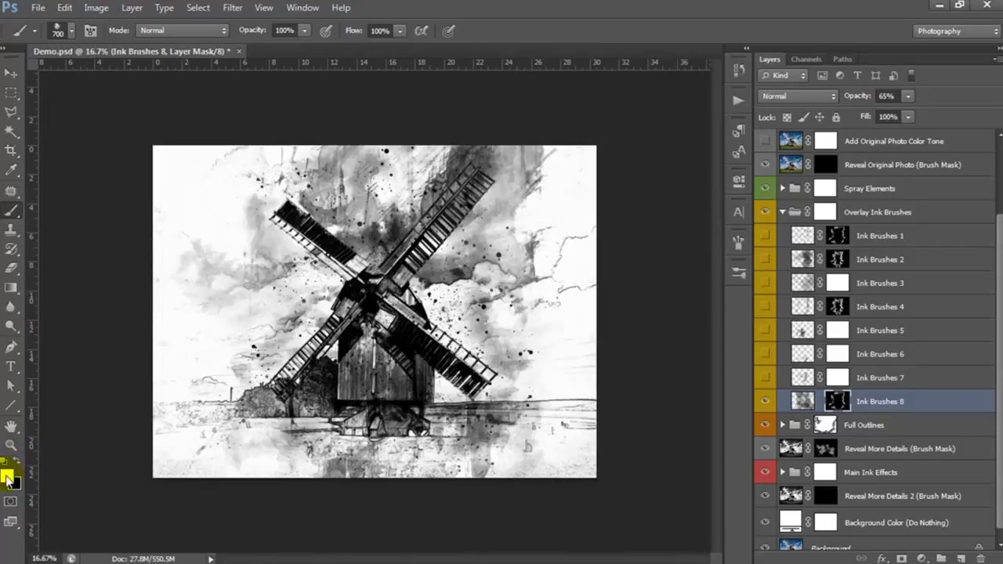
Paint ink texture back around the blades on the Ink Brushes 8 mask with a 600 px, 47% brush.
right_click(351, 310)
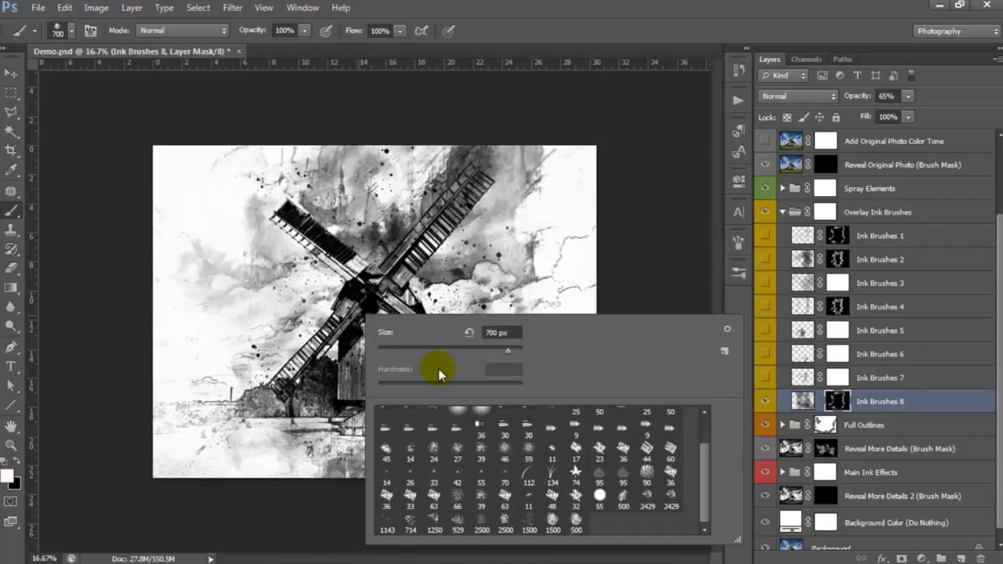
left_click(837, 402)
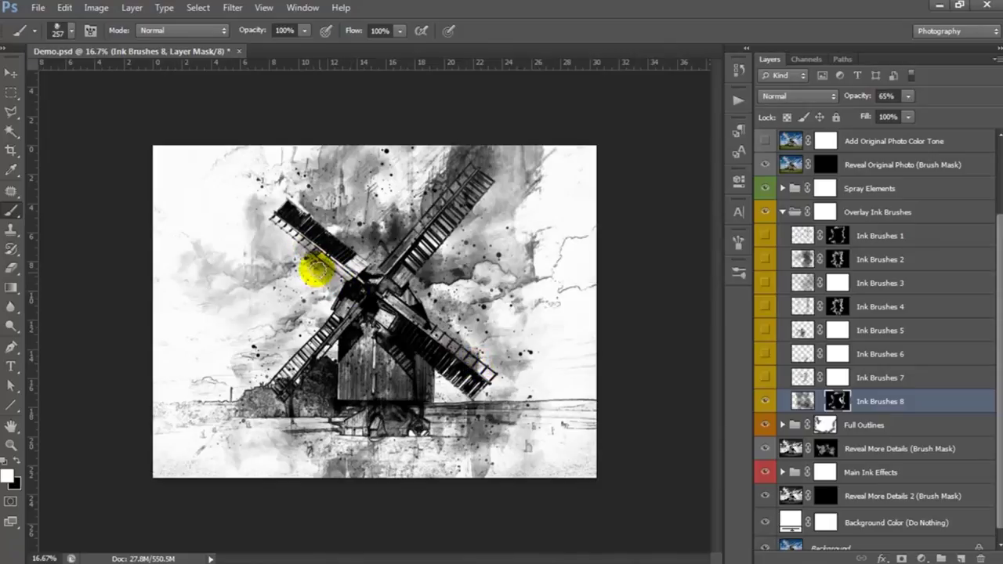
key("bracketright")
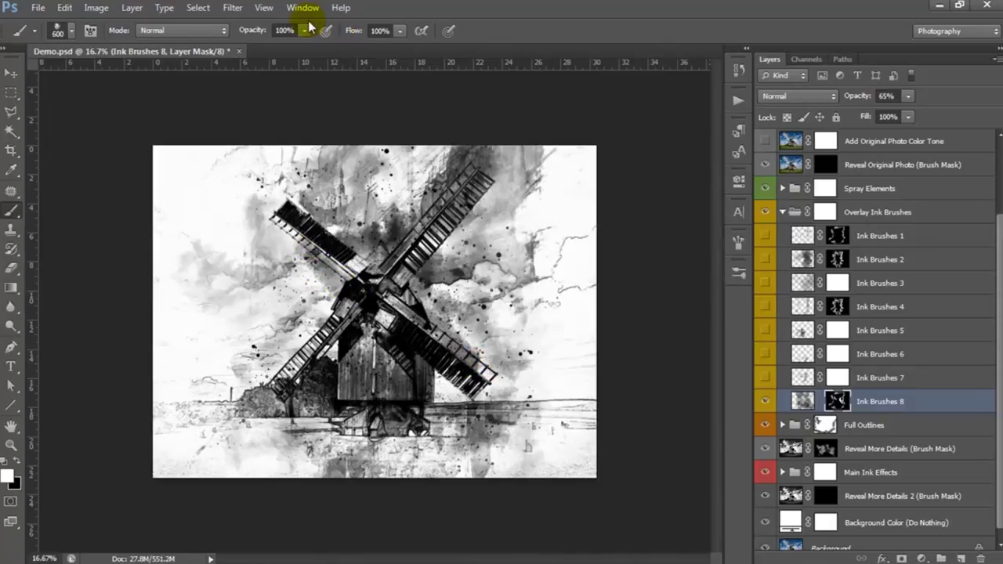
left_click_drag(267, 51, 265, 51)
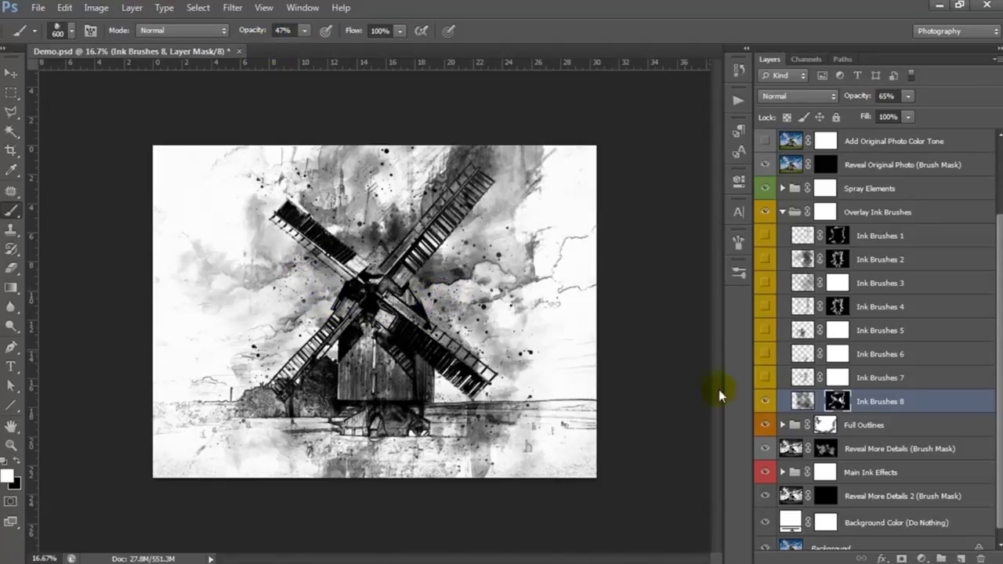
left_click(765, 401)
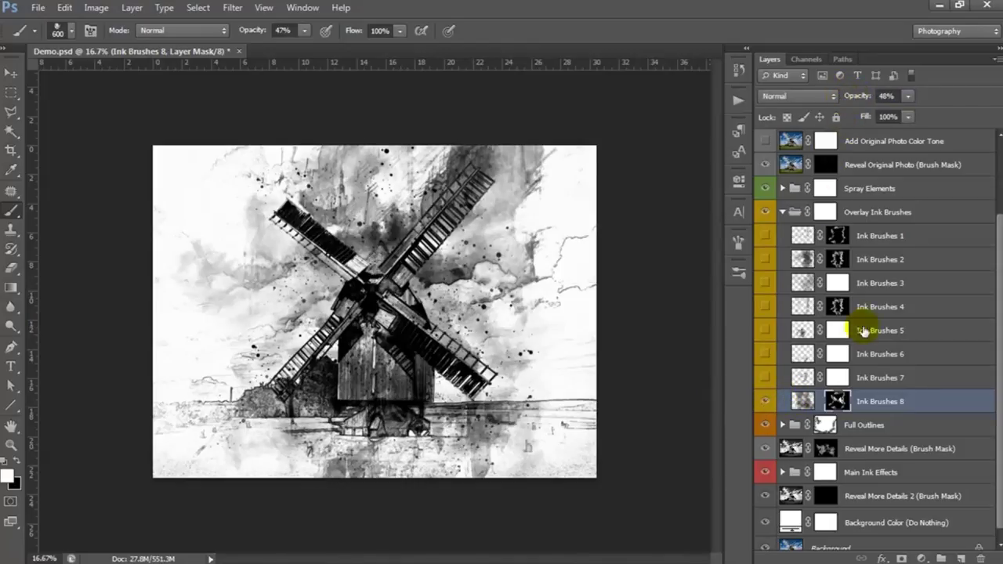
Show Ink Brushes 7, raise its opacity, and move and shrink its splatter over the windmill.
left_click(803, 379)
left_click(768, 379)
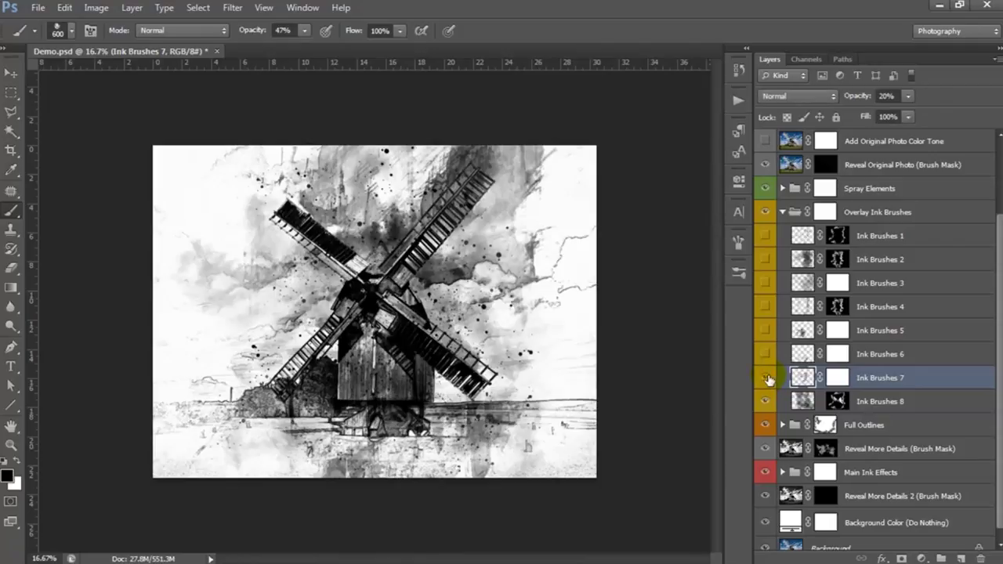
left_click(11, 73)
mouse_move(423, 280)
left_mouse_down()
mouse_move(333, 317)
mouse_move(349, 292)
left_mouse_up()
mouse_move(866, 99)
left_mouse_down()
mouse_move(972, 104)
mouse_move(941, 107)
left_mouse_up()
mouse_move(414, 287)
left_mouse_down()
mouse_move(468, 286)
mouse_move(459, 280)
left_mouse_up()
key("ctrl+t")
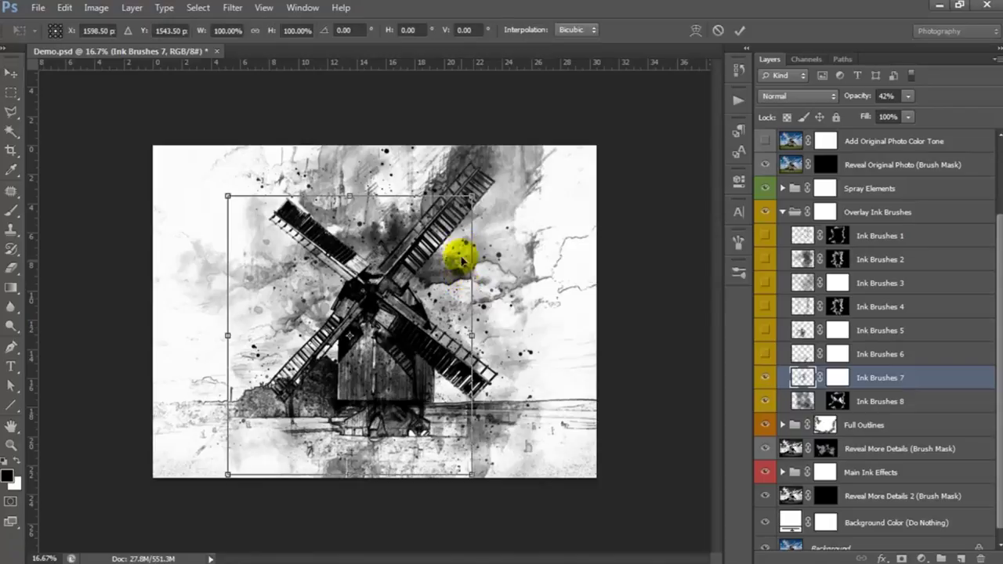
left_click_drag(460, 197, 438, 234)
left_click_drag(419, 304, 402, 274)
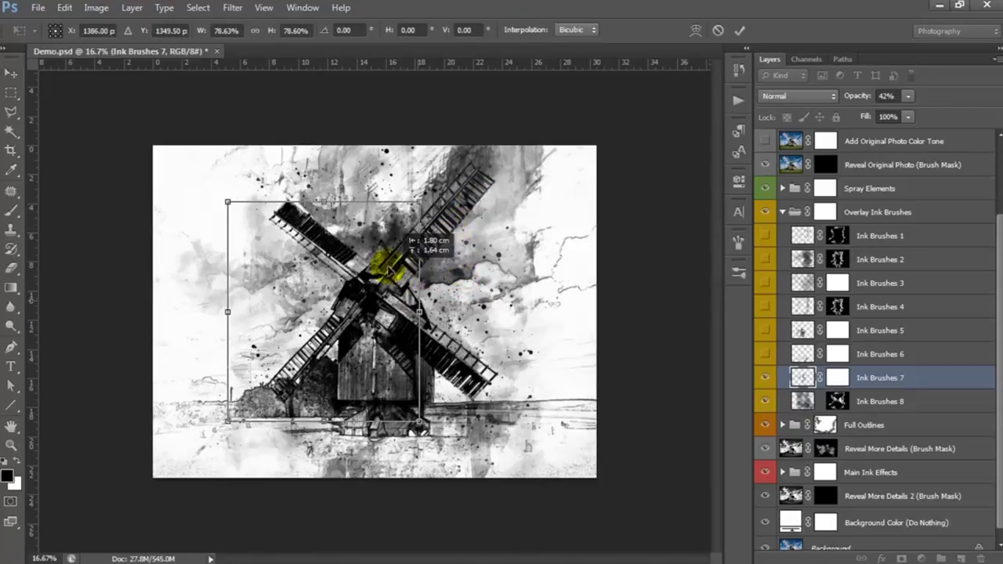
key("Return")
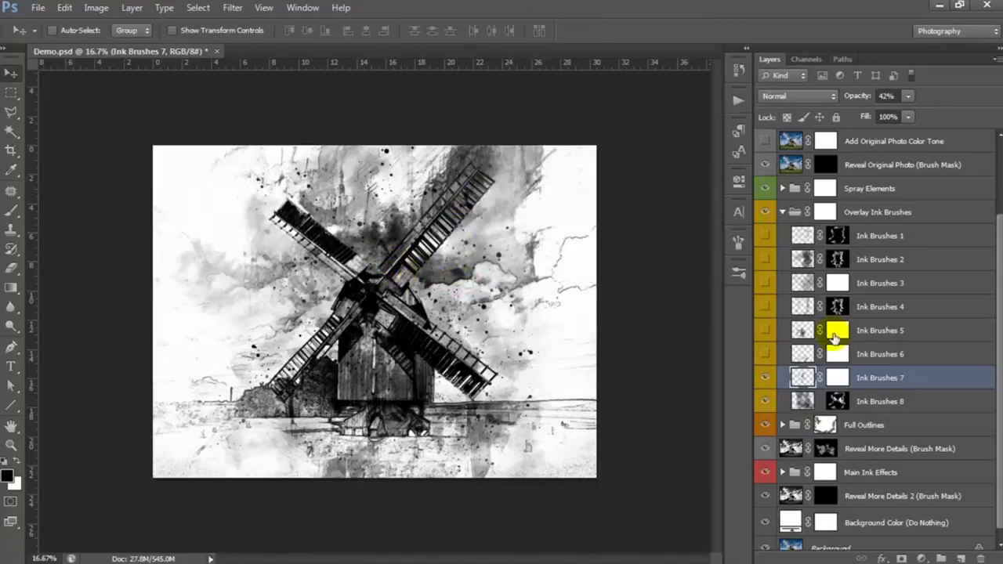
Show Ink Brushes 6, place its strokes over the windmill top at about 29% opacity.
left_click(863, 354)
left_click(767, 354)
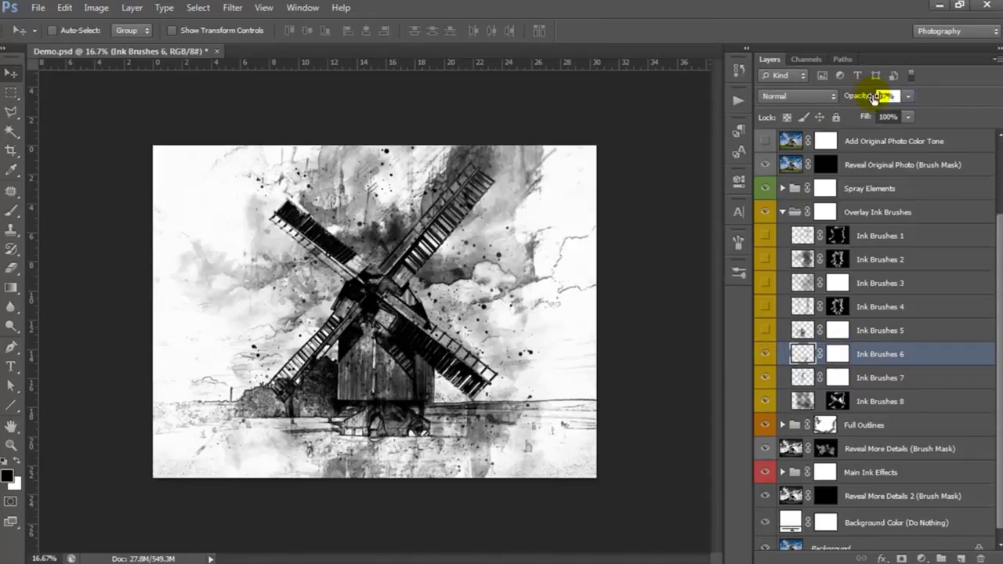
left_click_drag(872, 97, 886, 97)
left_click(802, 353)
mouse_move(493, 432)
left_mouse_down()
mouse_move(463, 378)
mouse_move(430, 216)
left_mouse_up()
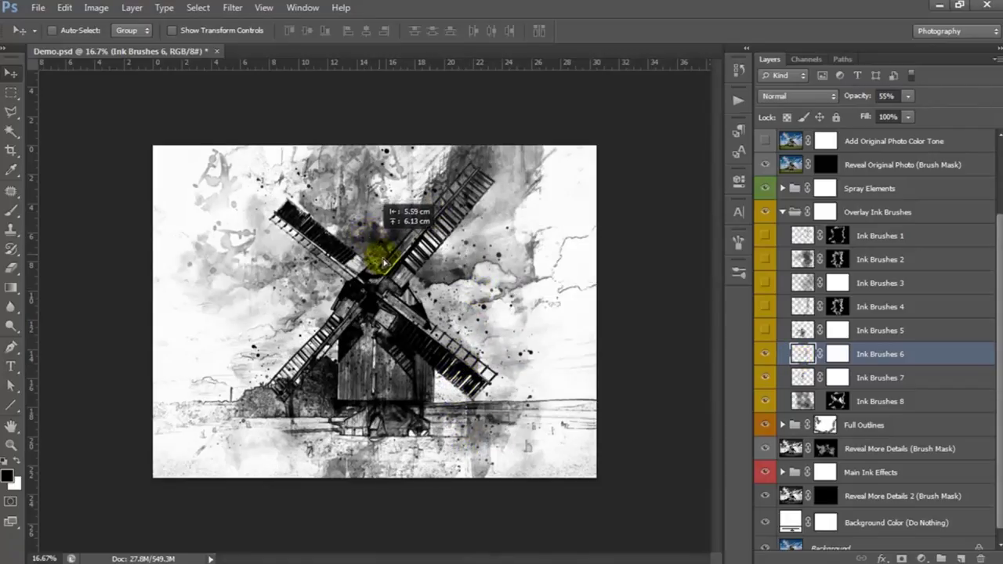
left_click_drag(429, 216, 404, 257)
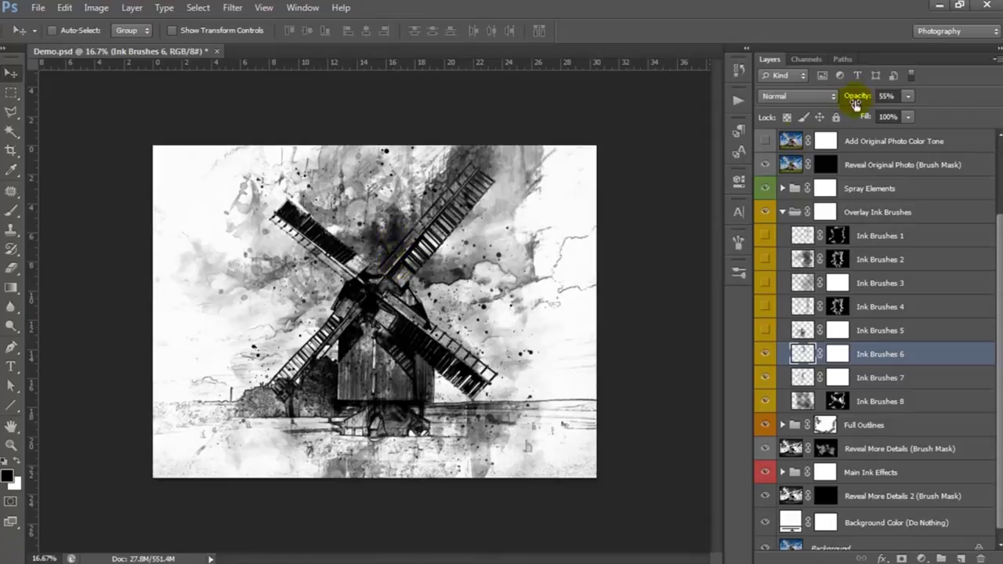
left_click_drag(852, 97, 840, 96)
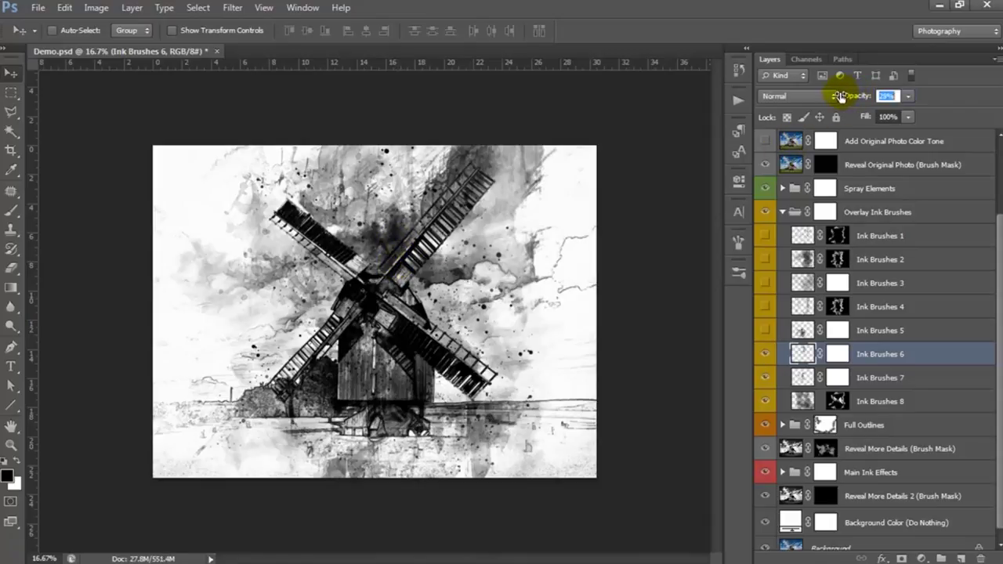
Try Ink Brushes 5 at 35% opacity, then hide it again.
left_click(878, 332)
left_click(768, 334)
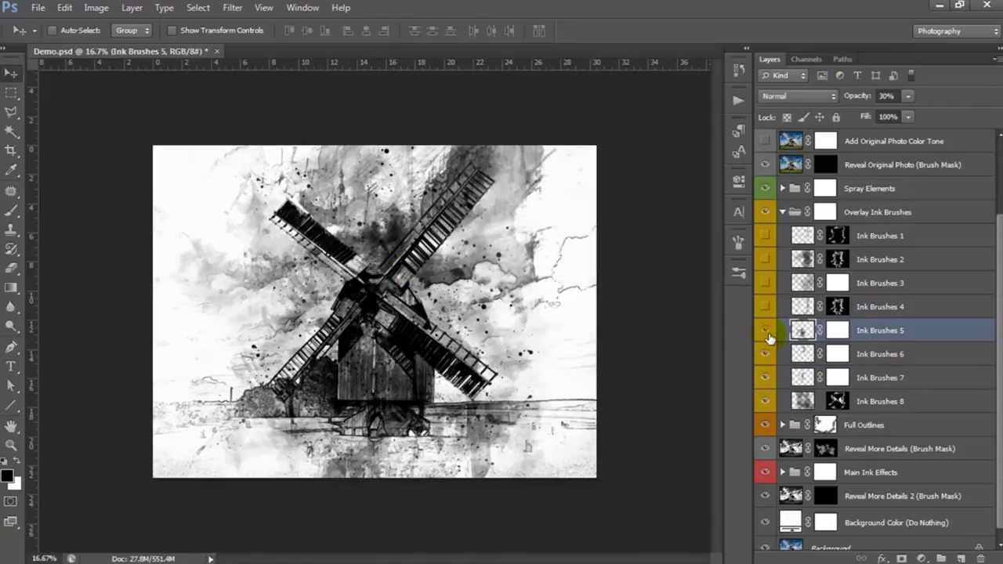
mouse_move(859, 98)
left_mouse_down()
mouse_move(879, 103)
mouse_move(859, 99)
left_mouse_up()
mouse_move(403, 367)
left_mouse_down()
mouse_move(422, 345)
mouse_move(386, 362)
left_mouse_up()
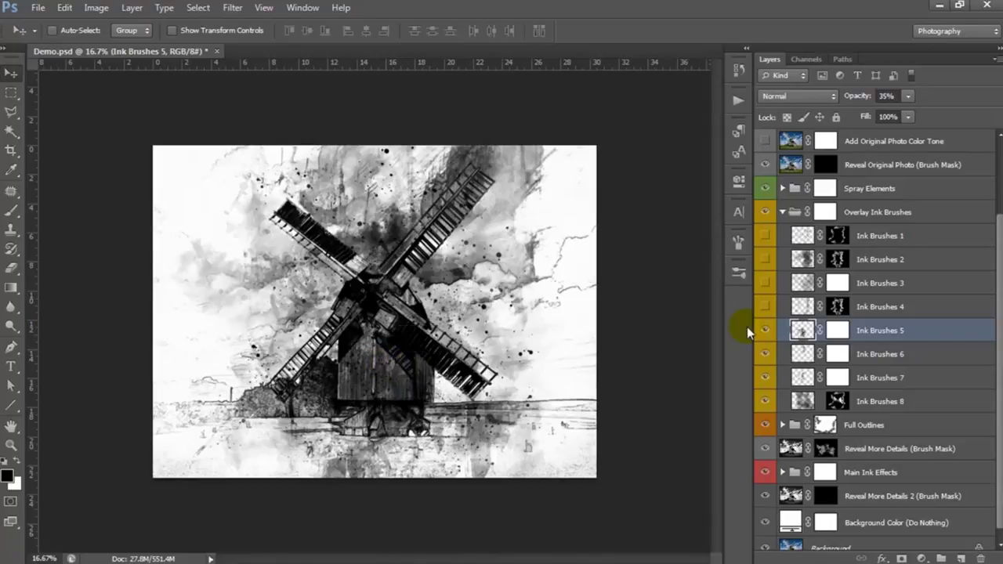
left_click(766, 330)
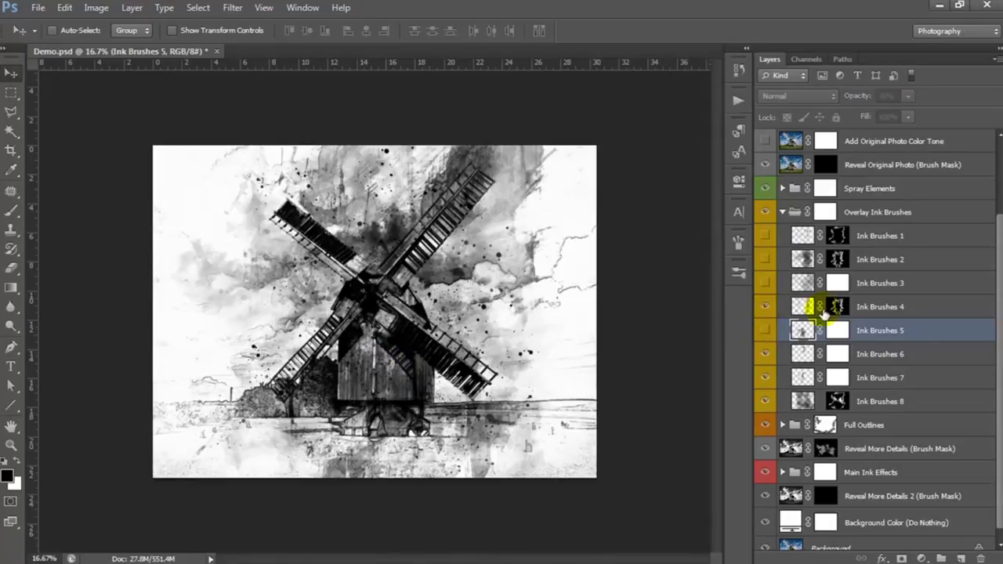
Set Ink Brushes 3 to 30% opacity and hide Ink Brushes 2.
left_click(800, 307)
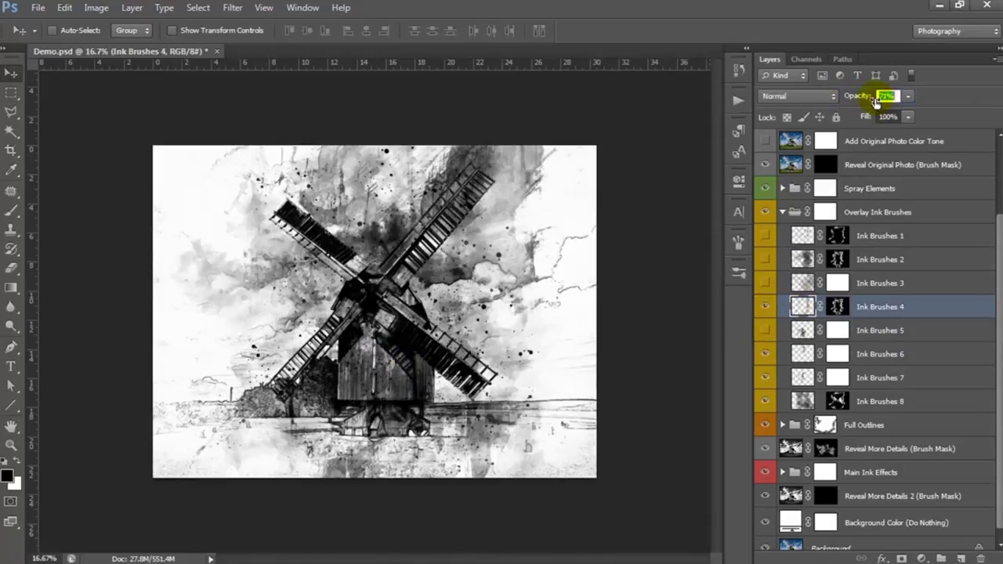
left_click(786, 285)
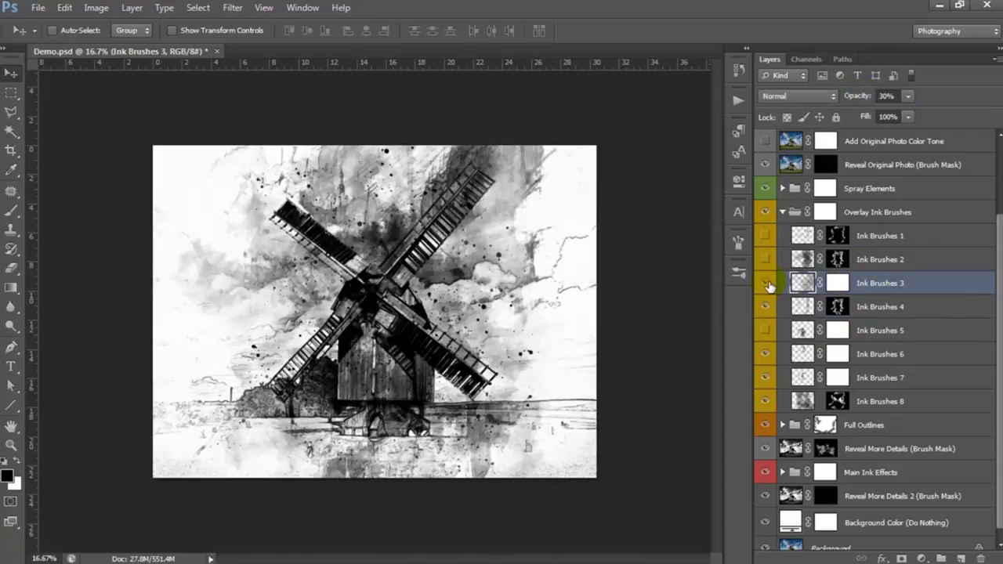
left_click_drag(857, 95, 931, 110)
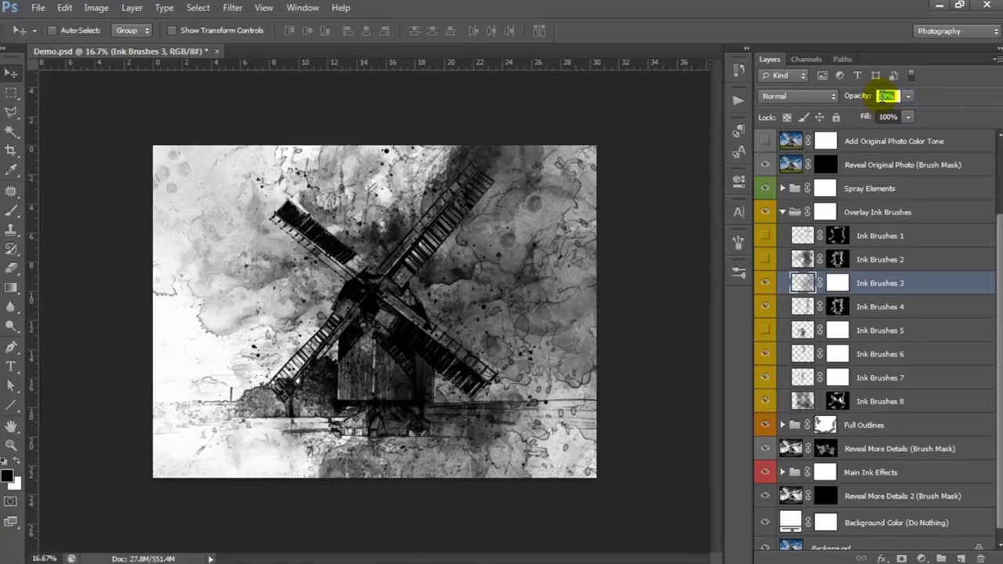
type("30")
key("Return")
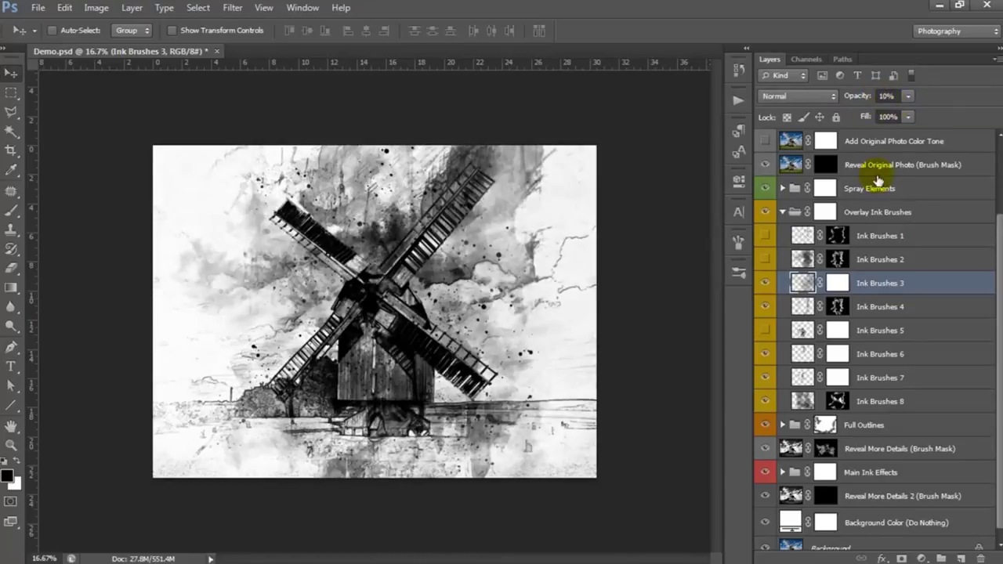
left_click(842, 260)
left_click(766, 260)
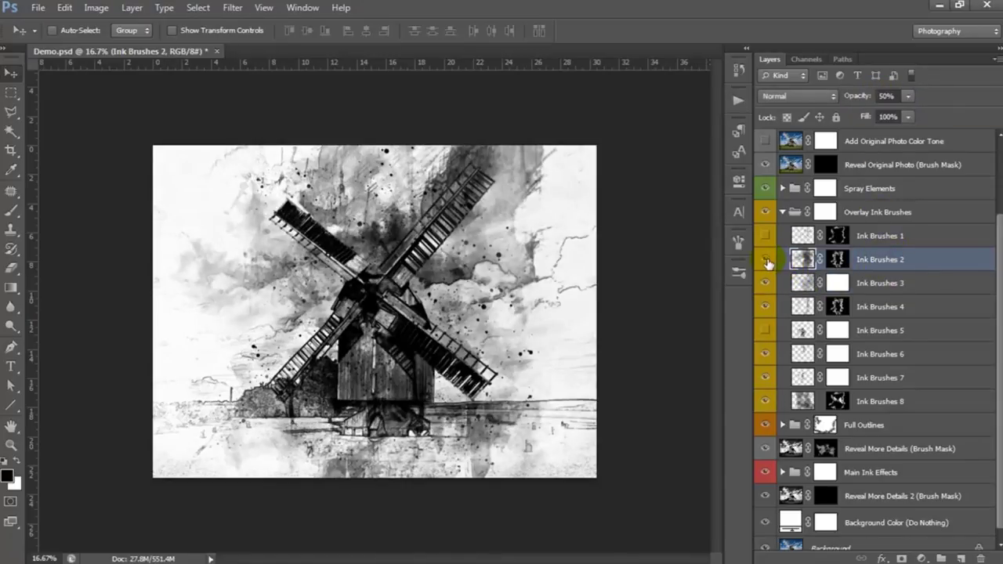
left_click(766, 259)
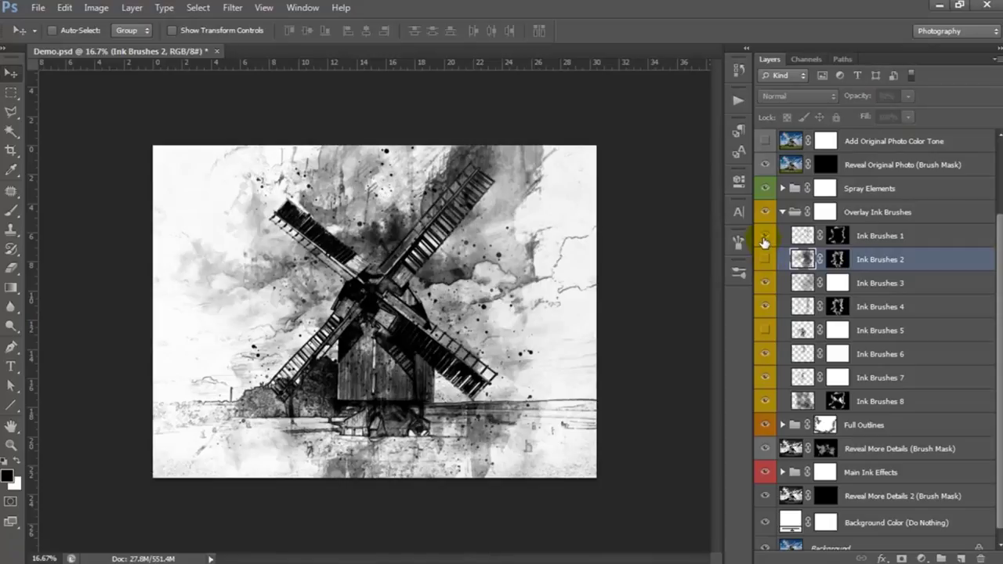
Set Ink Brushes 1 to 81% opacity, collapse the group and lower its opacity to 77%.
left_click(820, 239)
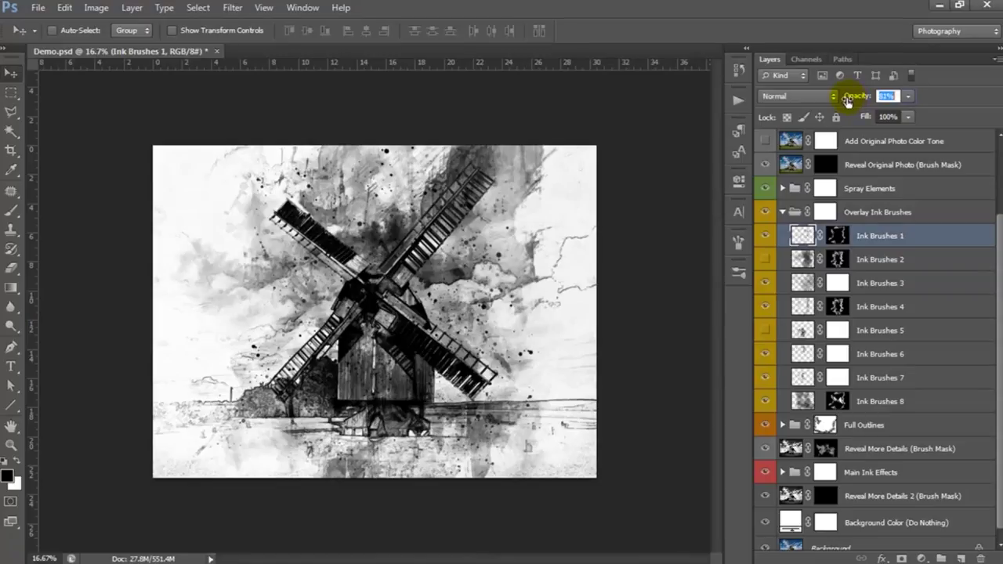
key("Return")
left_click(858, 216)
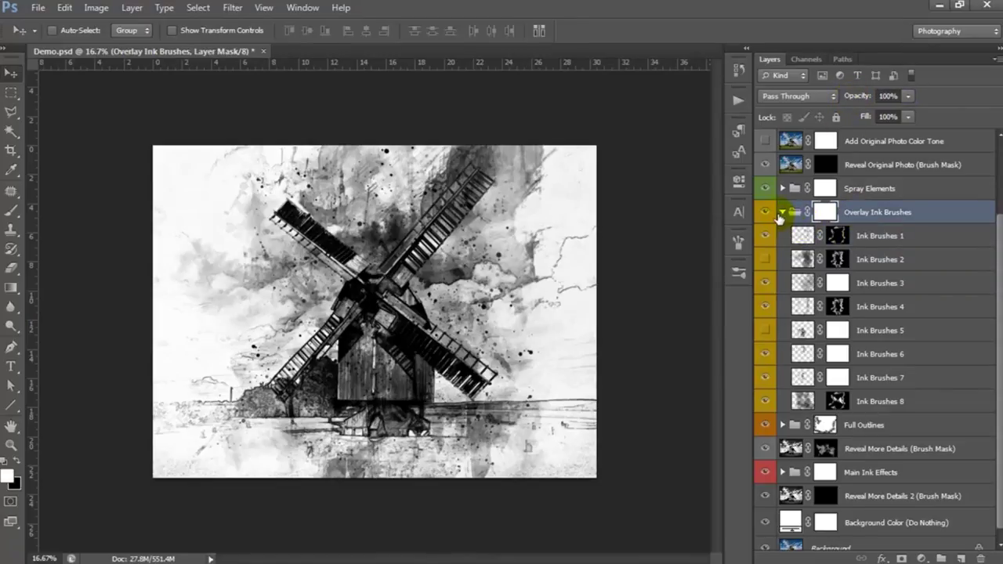
left_click(782, 211)
left_click(766, 307)
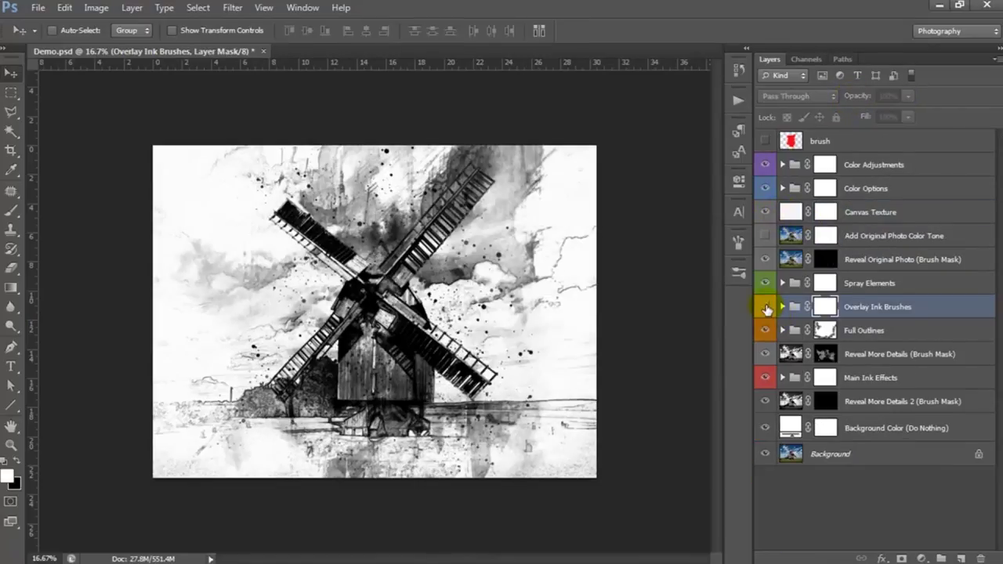
left_click(765, 307)
left_click(766, 307)
left_click(856, 97)
left_click_drag(856, 97, 840, 94)
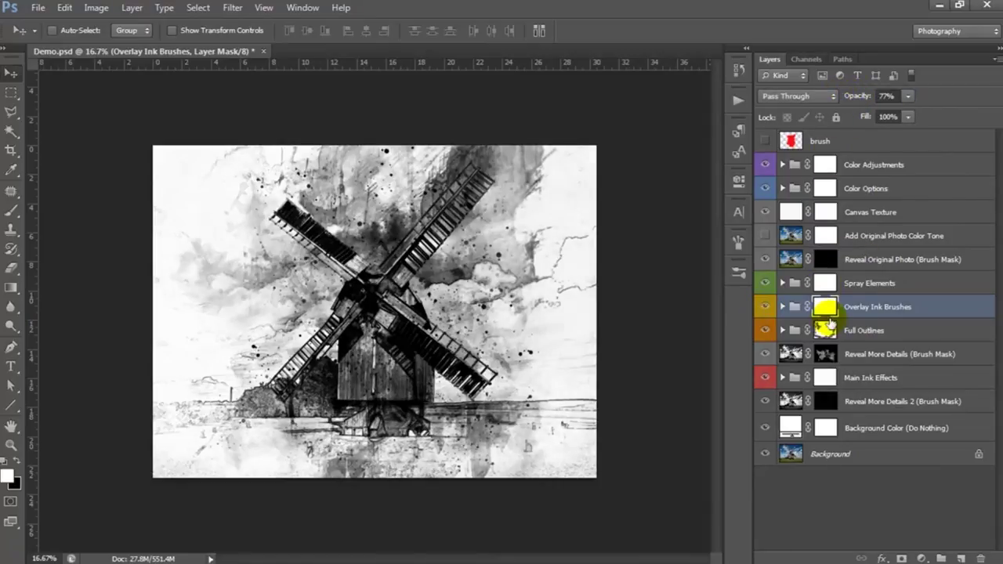
Expand the Spray Elements group and hide Spray Elements 3.
left_click(856, 288)
left_click(782, 283)
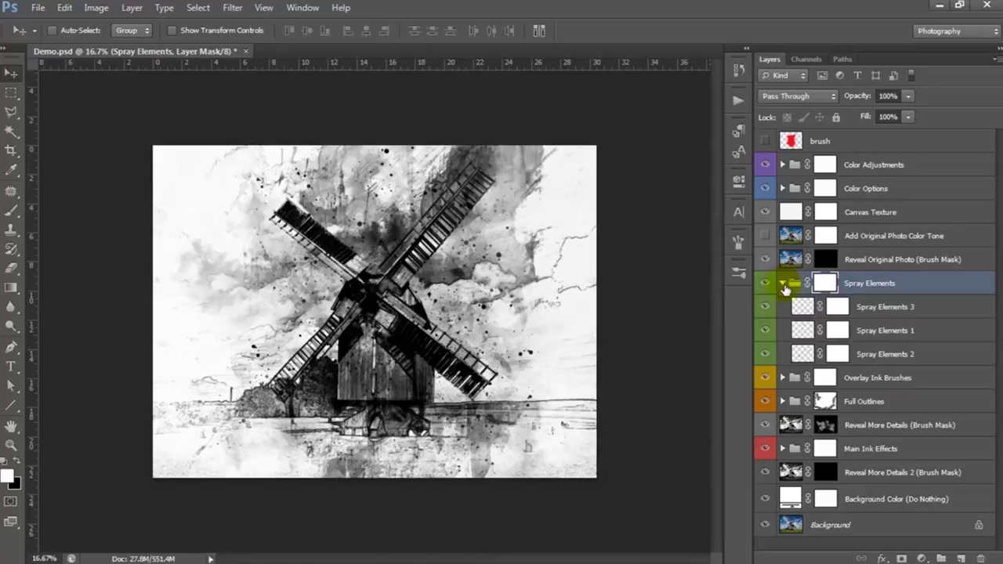
left_click(764, 285)
left_click(764, 286)
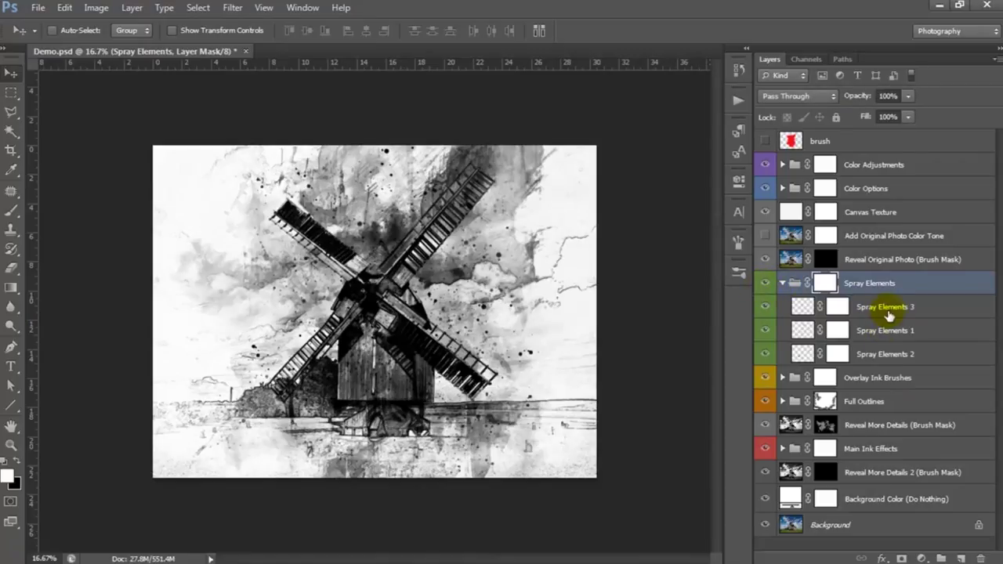
left_click(884, 307)
left_click(765, 307)
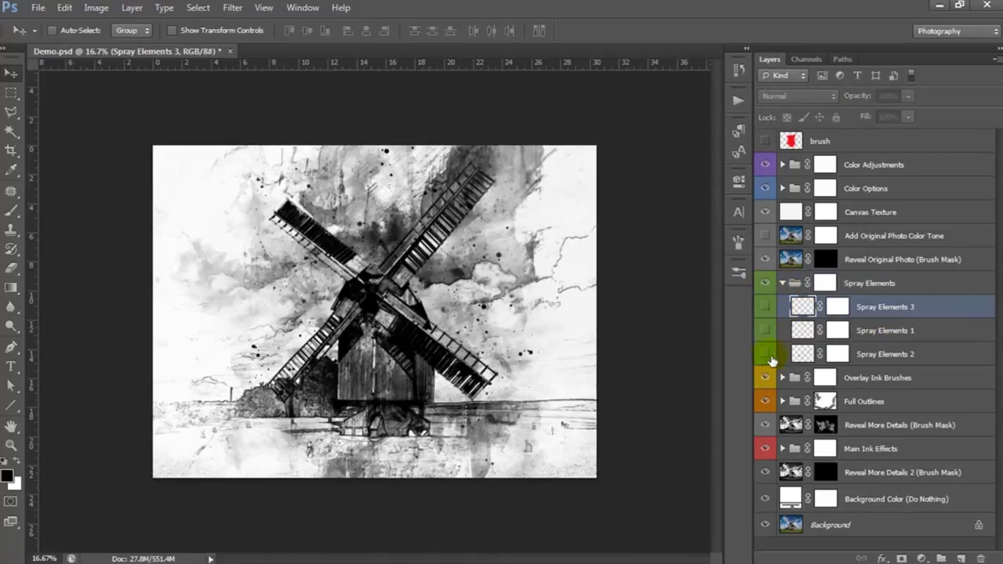
Show Spray Elements 2, move its splatters into place and target its mask.
left_click(765, 355)
left_click(804, 355)
mouse_move(449, 324)
left_mouse_down()
mouse_move(427, 331)
mouse_move(423, 306)
left_mouse_up()
left_click(837, 354)
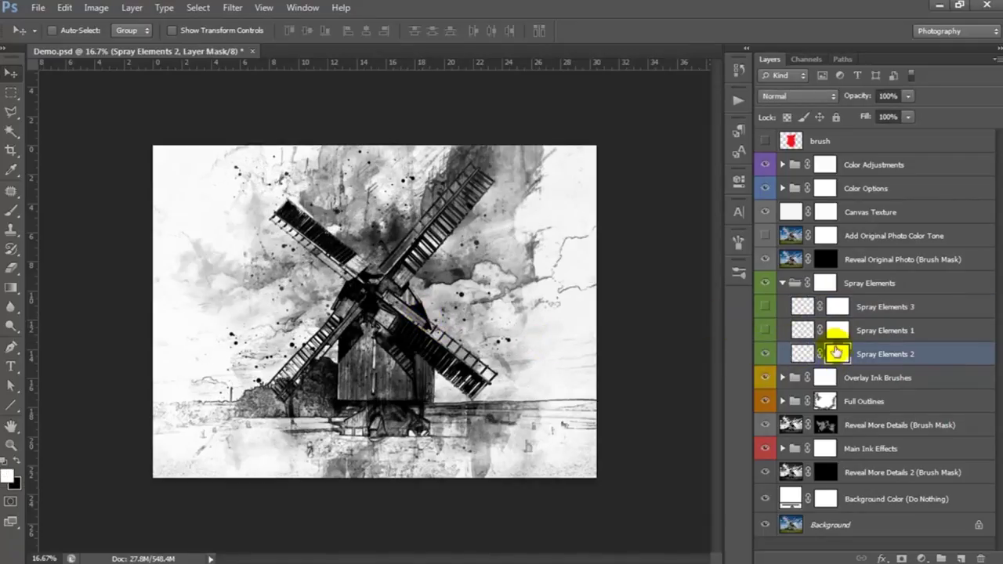
Paint black with a 600 px spray brush at 33% to remove part of the splatters near the hub.
left_click(13, 212)
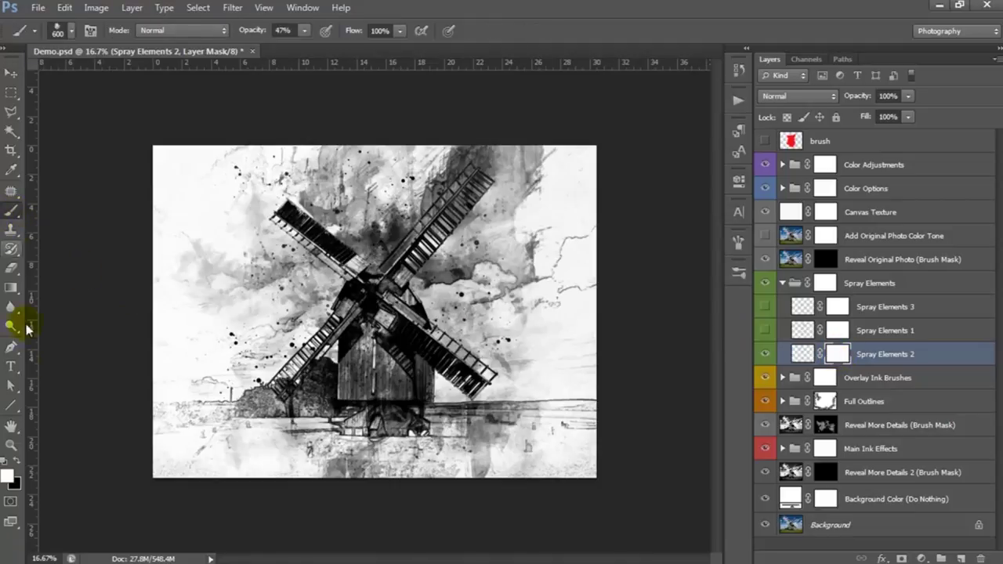
left_click(19, 467)
right_click(312, 308)
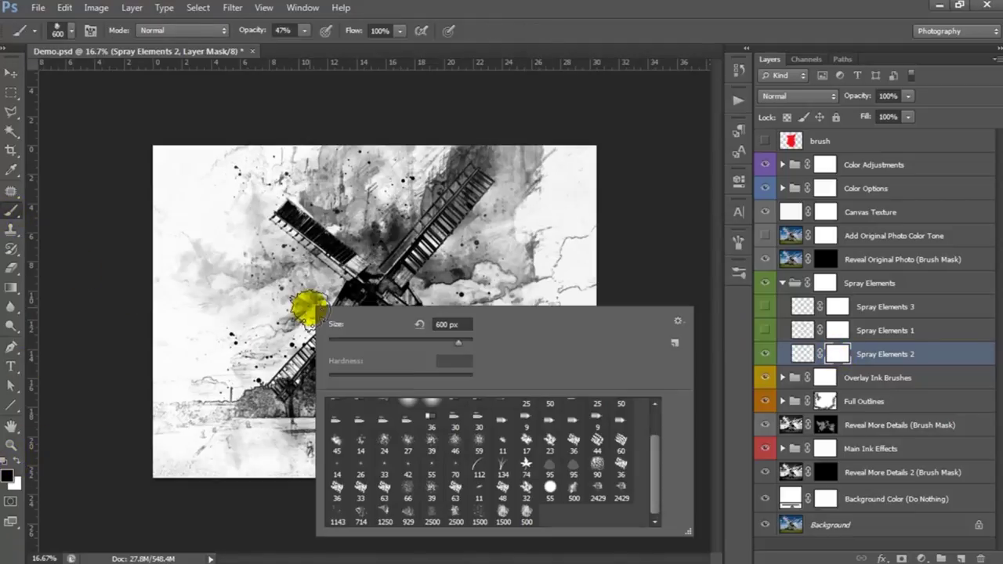
left_click(527, 514)
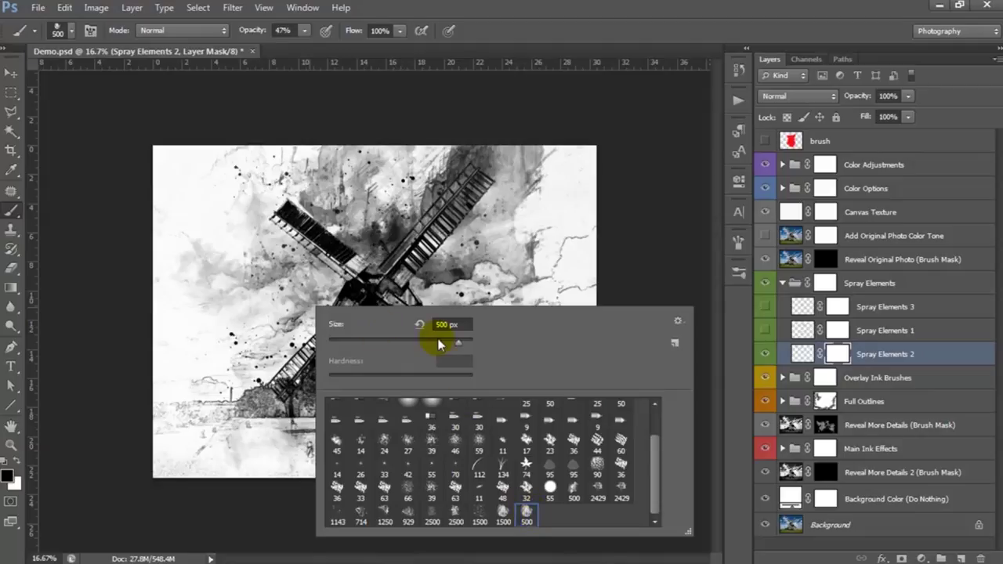
left_click(838, 354)
left_click_drag(305, 51, 295, 48)
key("bracketright")
mouse_move(407, 267)
left_mouse_down()
mouse_move(350, 287)
mouse_move(365, 262)
mouse_move(320, 314)
left_mouse_up()
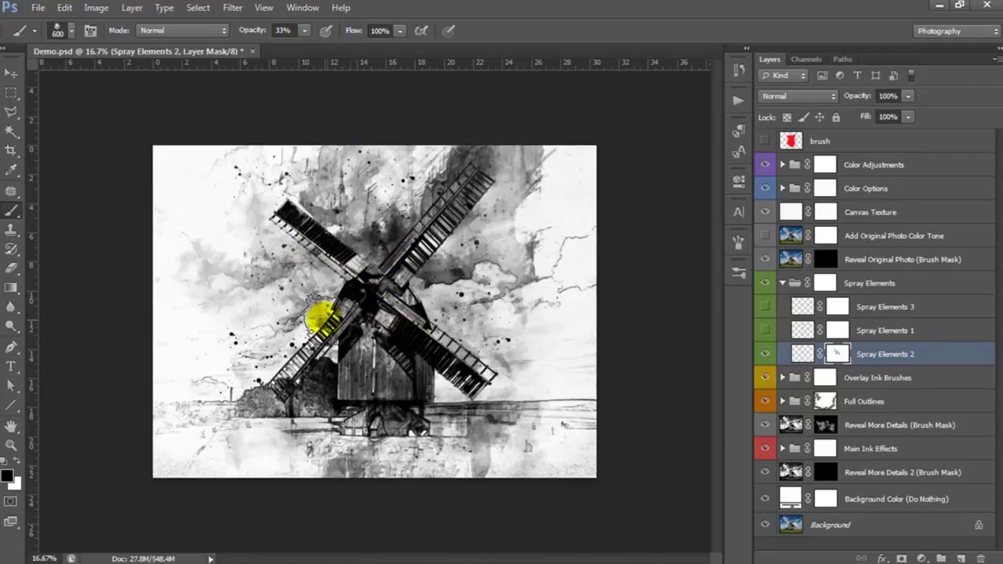
left_click(875, 333)
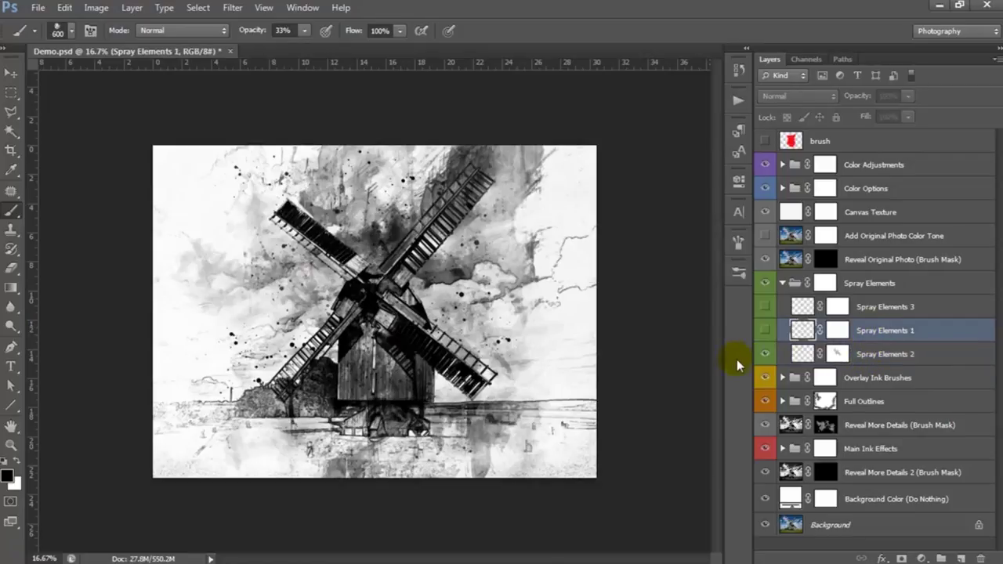
Show Spray Elements 1, shrink it to about 78% and shift it up and left.
left_click(765, 330)
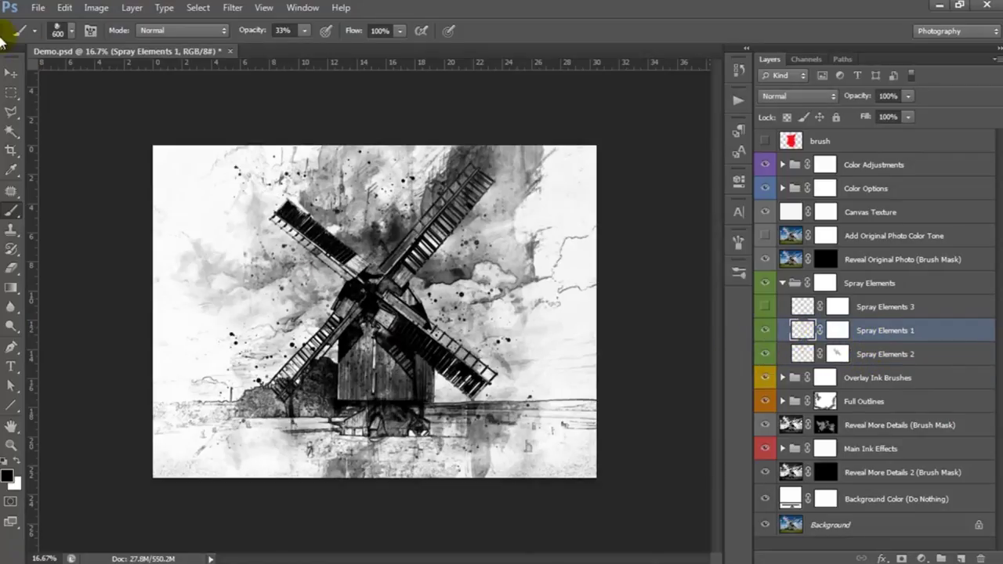
left_click(11, 75)
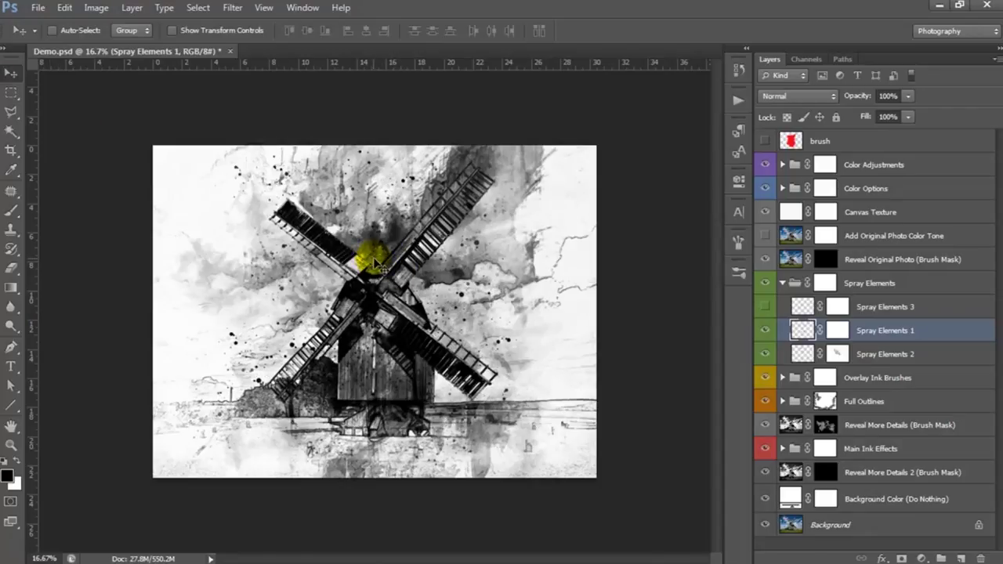
key("ctrl+t")
left_click_drag(533, 148, 502, 161)
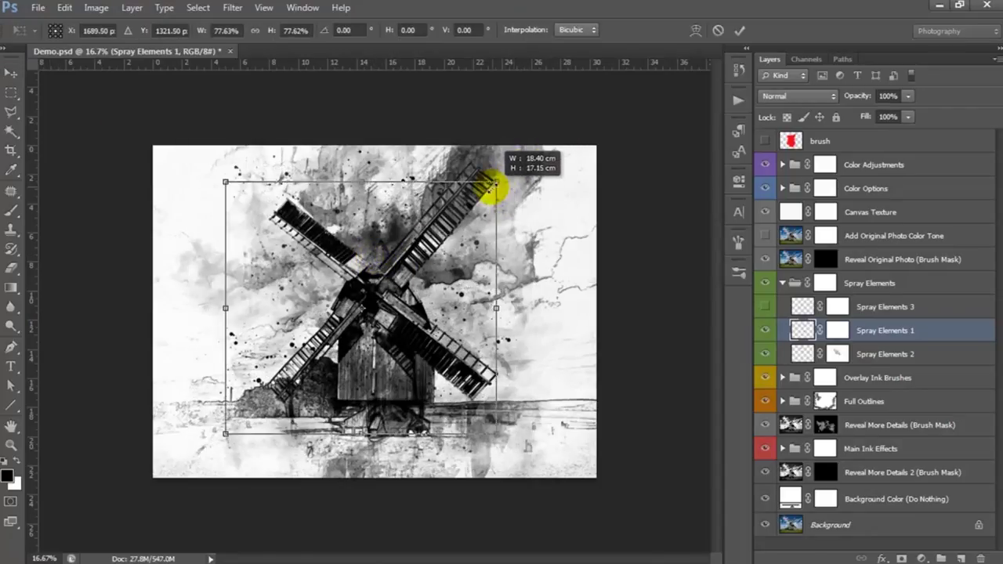
key("Return")
left_click_drag(427, 301, 405, 284)
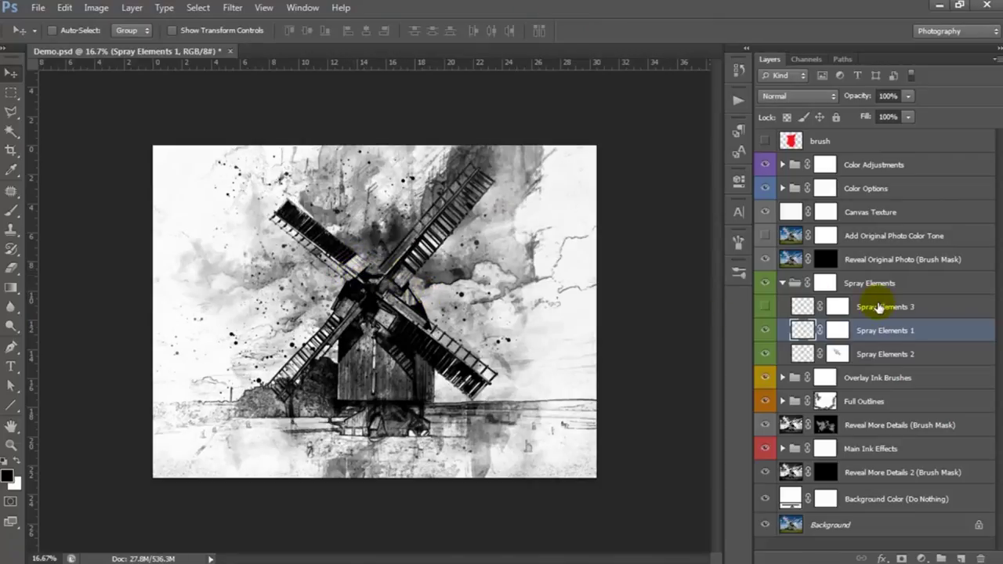
Show Spray Elements 3, reposition it and enlarge it to about 142%.
left_click(807, 306)
left_click(767, 309)
left_click_drag(497, 353, 468, 295)
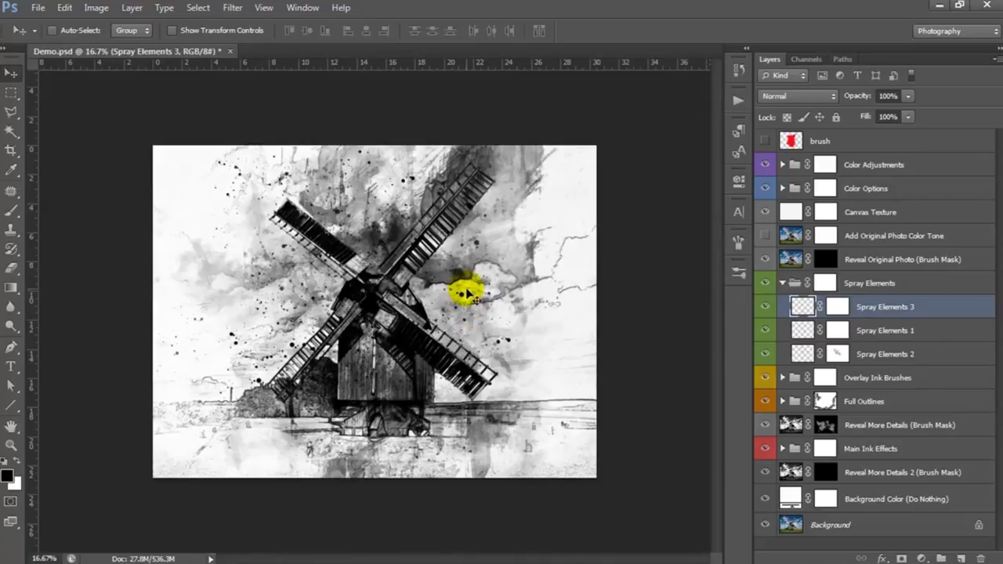
key("ctrl+t")
mouse_move(487, 202)
left_mouse_down()
mouse_move(541, 152)
mouse_move(534, 156)
left_mouse_up()
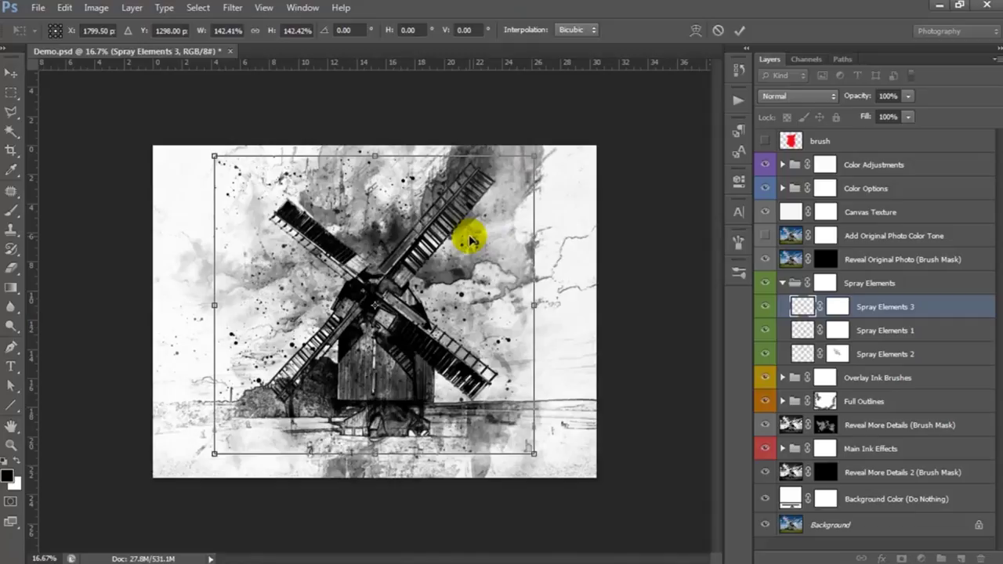
key("Return")
Collapse the Spray Elements group, show Reveal Original Photo and target its layer mask.
left_click(801, 286)
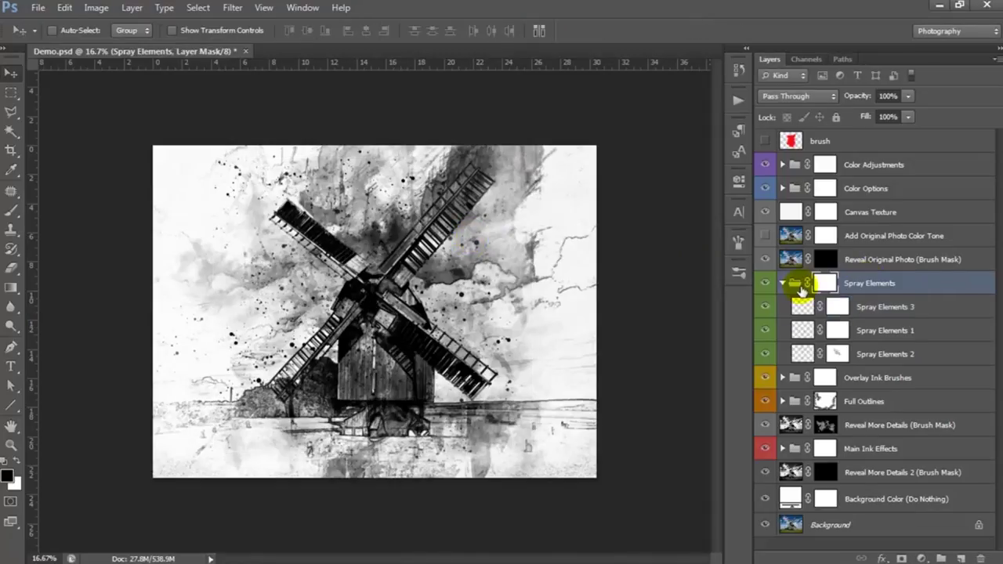
left_click(783, 285)
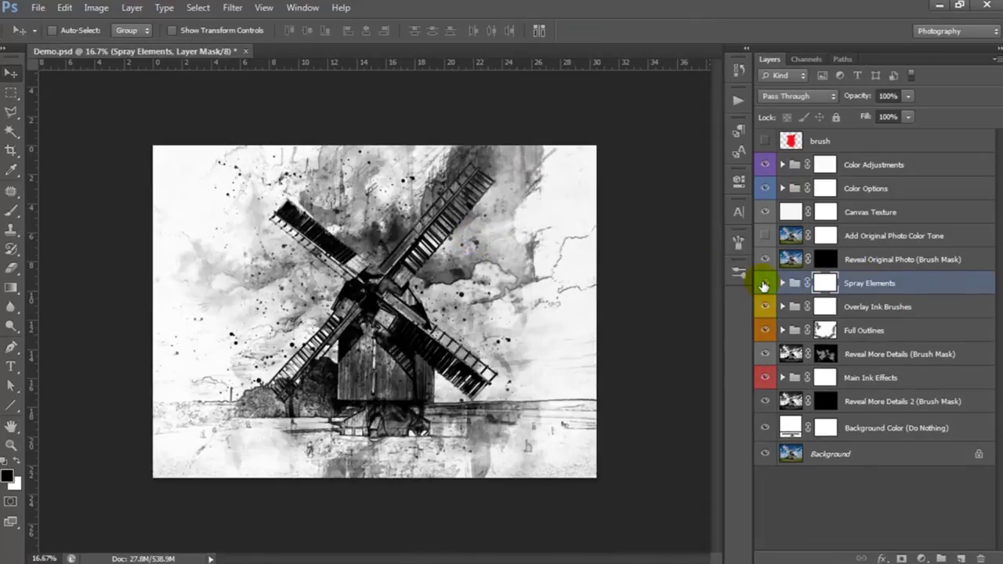
left_click(869, 261)
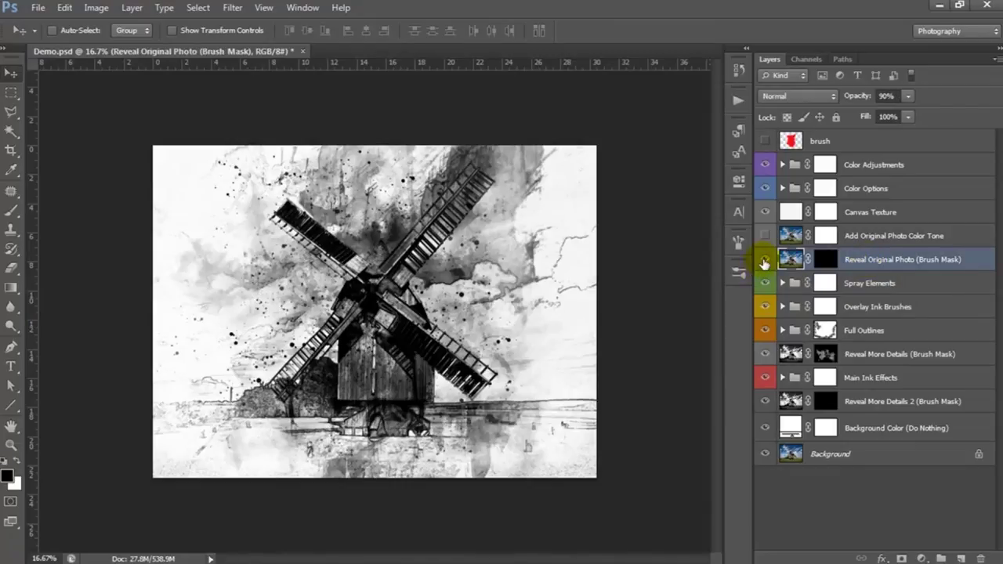
left_click(766, 261)
double_click(873, 261)
left_click_drag(847, 259, 972, 260)
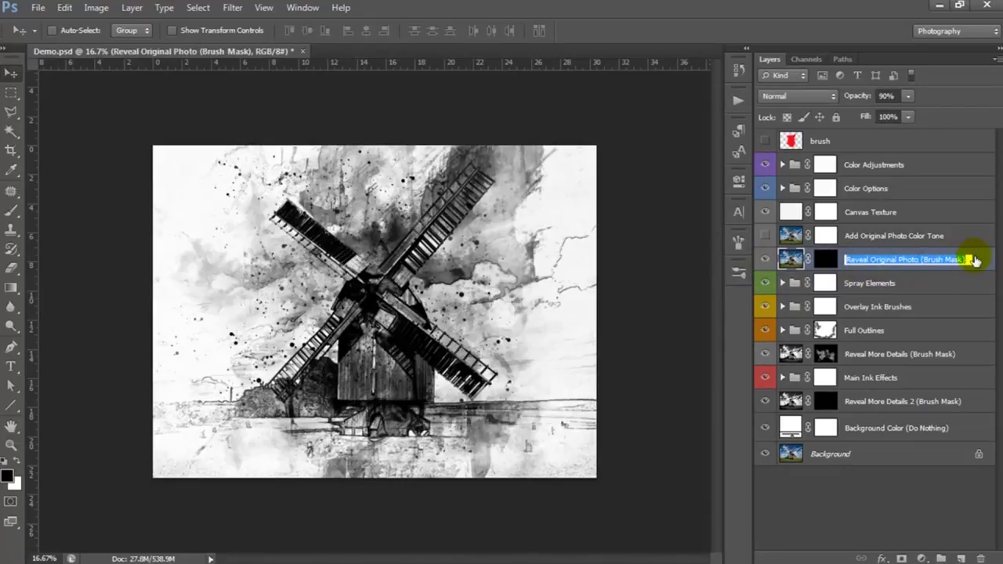
key("Return")
left_click(826, 260)
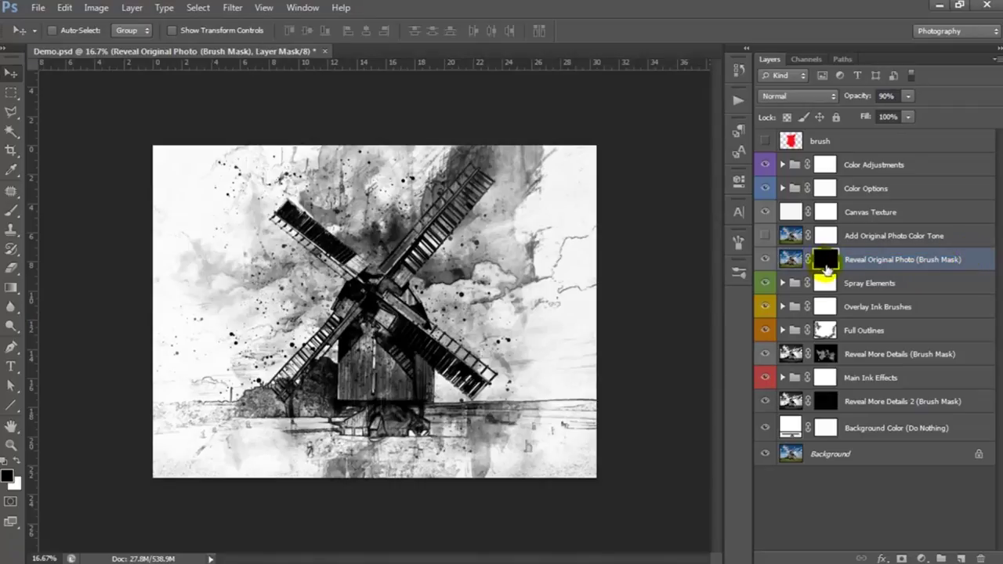
Paint the photo colour back around the windmill with a 58% opacity brush.
left_click(23, 212)
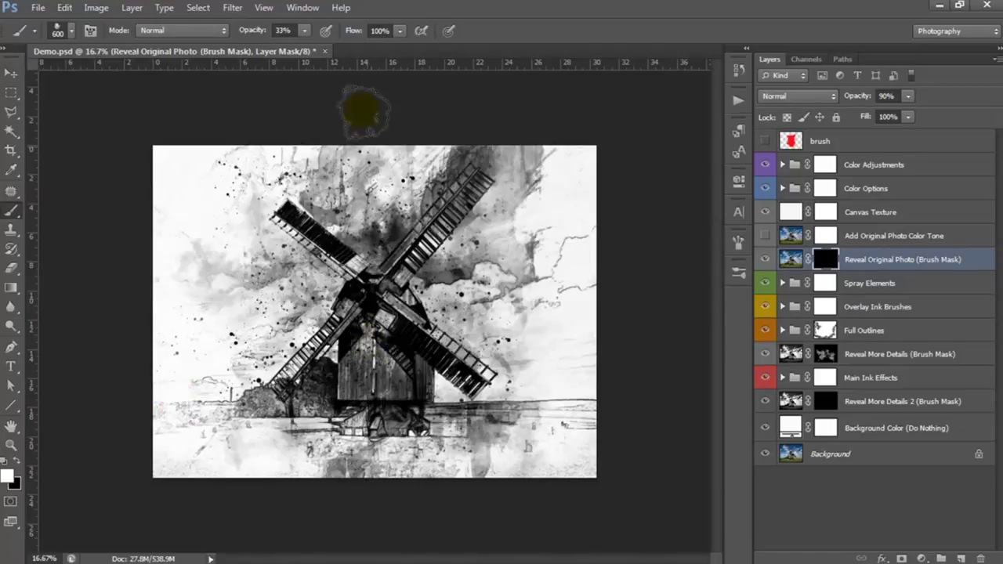
left_click(304, 31)
left_click_drag(319, 52, 325, 52)
mouse_move(347, 269)
left_mouse_down()
mouse_move(348, 302)
mouse_move(376, 298)
mouse_move(296, 235)
mouse_move(270, 285)
mouse_move(313, 324)
mouse_move(314, 359)
mouse_move(398, 291)
mouse_move(398, 303)
mouse_move(418, 303)
mouse_move(403, 206)
mouse_move(347, 224)
mouse_move(303, 157)
mouse_move(421, 270)
mouse_move(427, 329)
mouse_move(398, 352)
mouse_move(329, 369)
mouse_move(345, 400)
mouse_move(448, 410)
mouse_move(466, 347)
mouse_move(462, 308)
mouse_move(336, 291)
mouse_move(340, 320)
mouse_move(384, 262)
left_mouse_up()
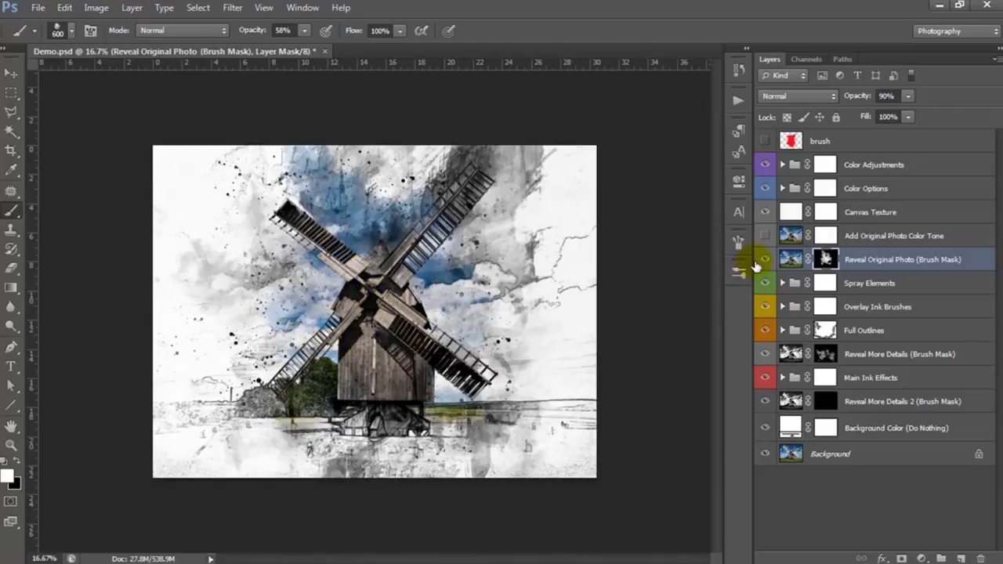
Compare the revealed colour, then hide Reveal Original Photo and show Add Original Photo Color Tone.
left_click(766, 260)
left_click(766, 260)
left_click(766, 236)
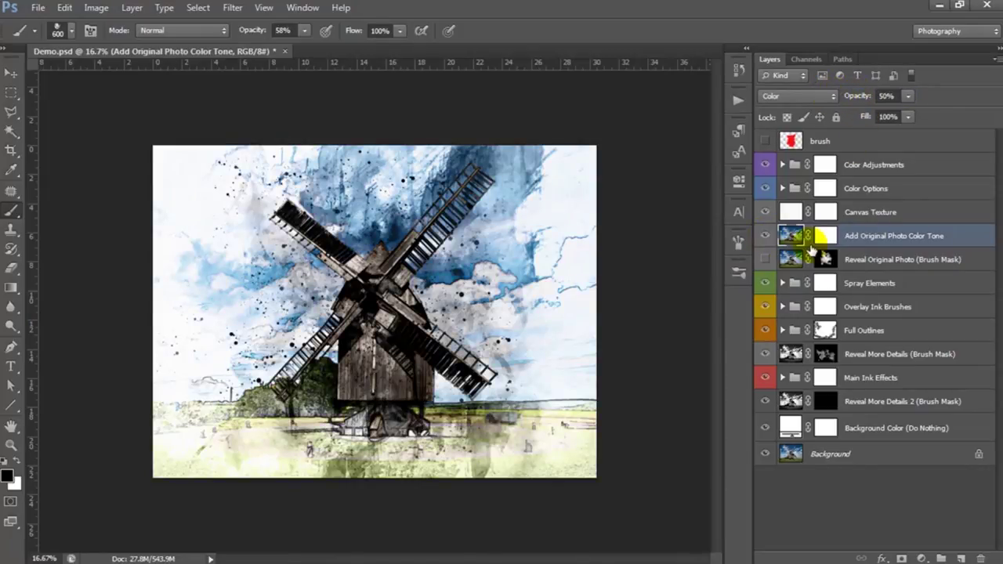
Compare and hide Add Original Photo Color Tone, and check Canvas Texture off and on.
left_click(766, 236)
left_click(766, 236)
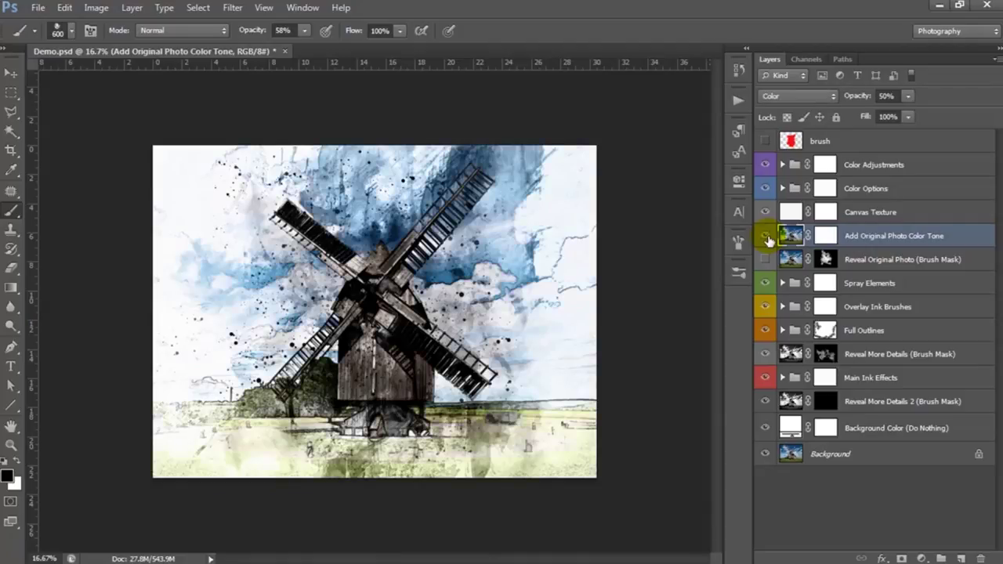
left_click(766, 236)
left_click(874, 212)
left_click(766, 213)
left_click(766, 213)
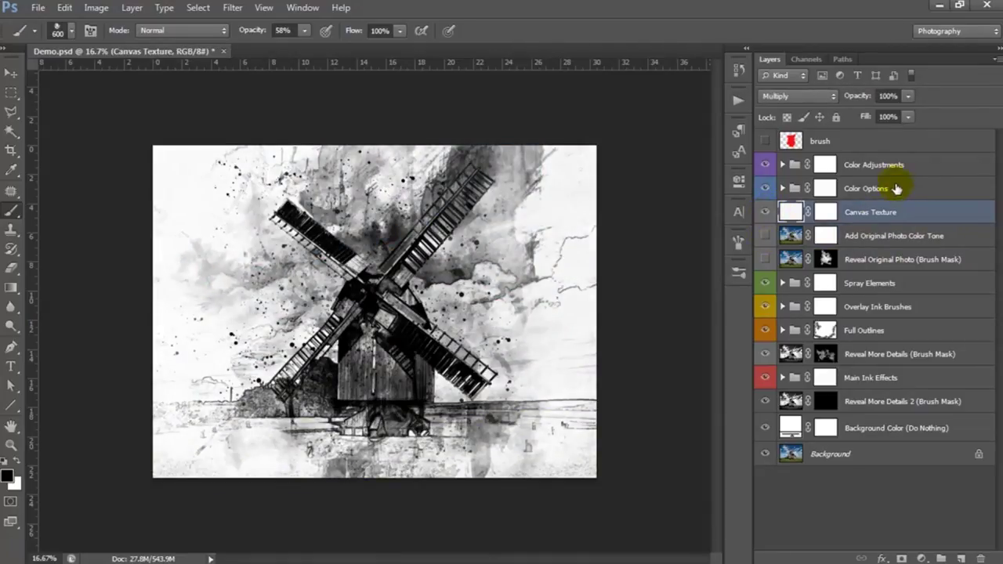
Expand Color Options and preview Color Option 1's bluish tint at stronger opacity.
left_click(886, 188)
left_click(782, 189)
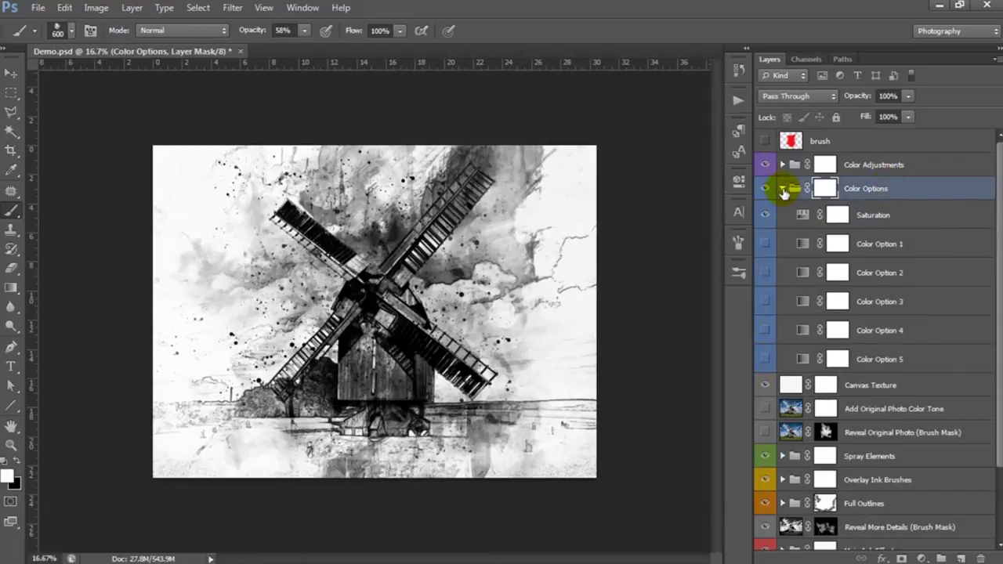
left_click(882, 220)
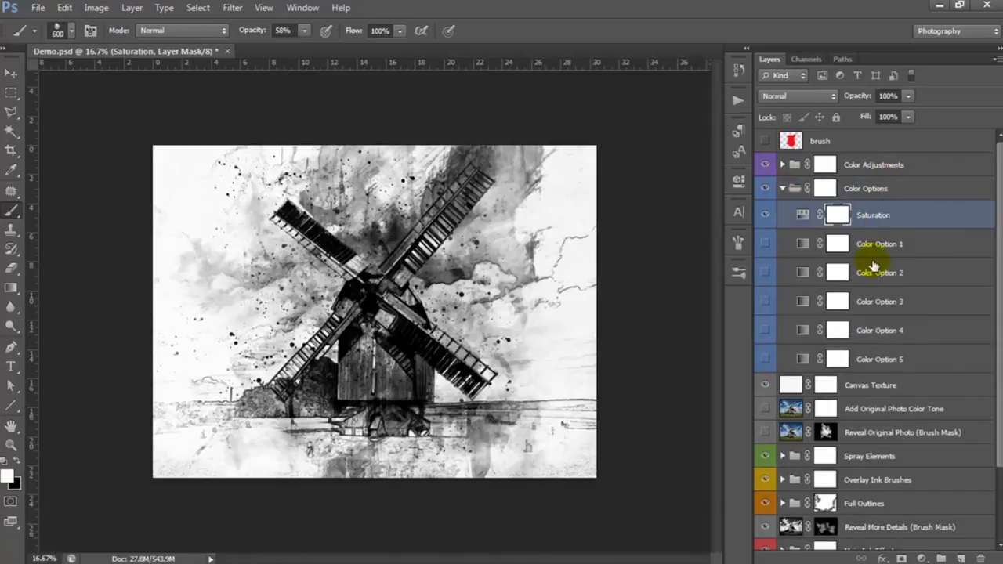
left_click(859, 253)
left_click(766, 244)
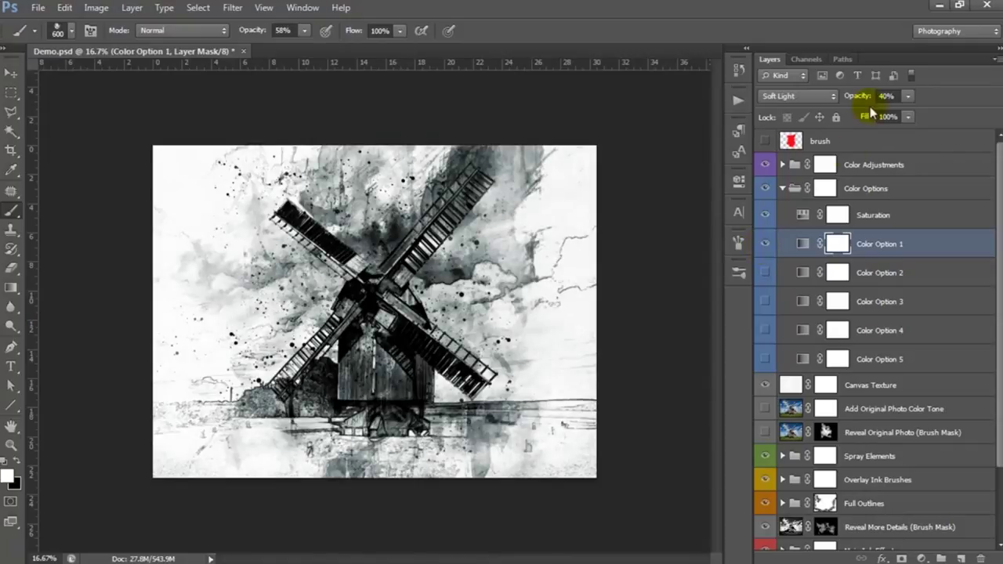
left_click_drag(857, 98, 884, 109)
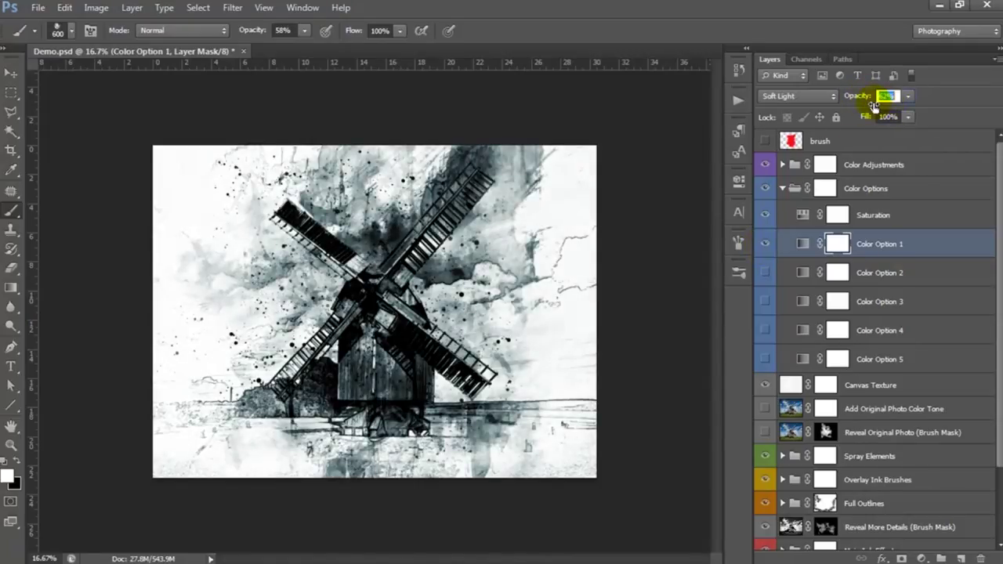
left_click(765, 244)
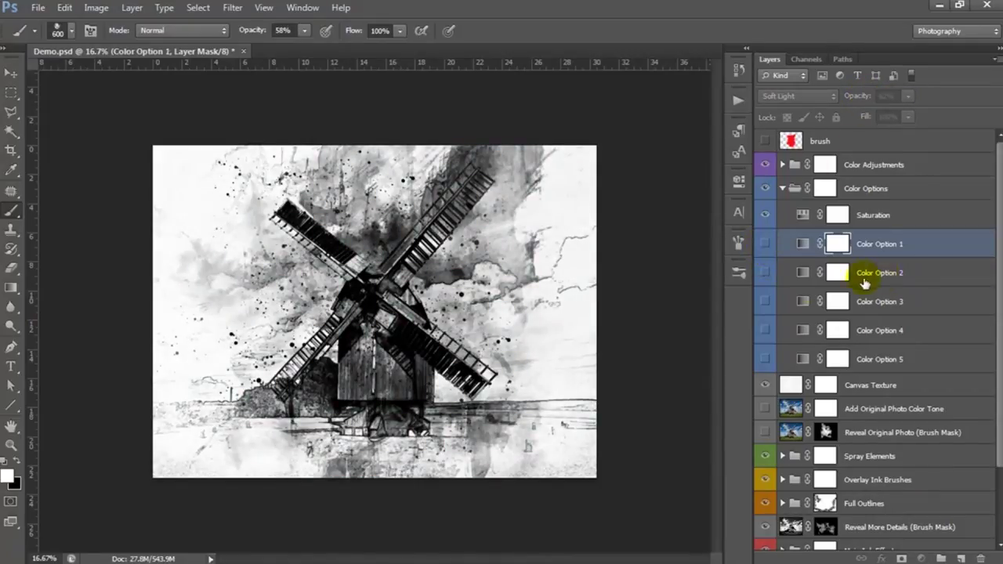
Preview Color Option 2's purple-brown tint and then Color Option 3's tint.
left_click(862, 272)
left_click(766, 273)
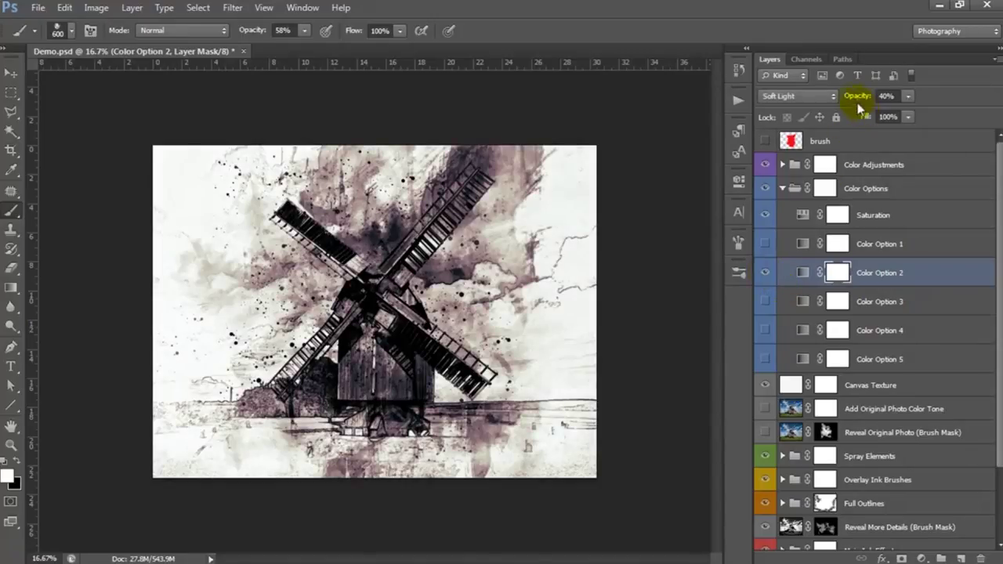
left_click_drag(876, 97, 878, 97)
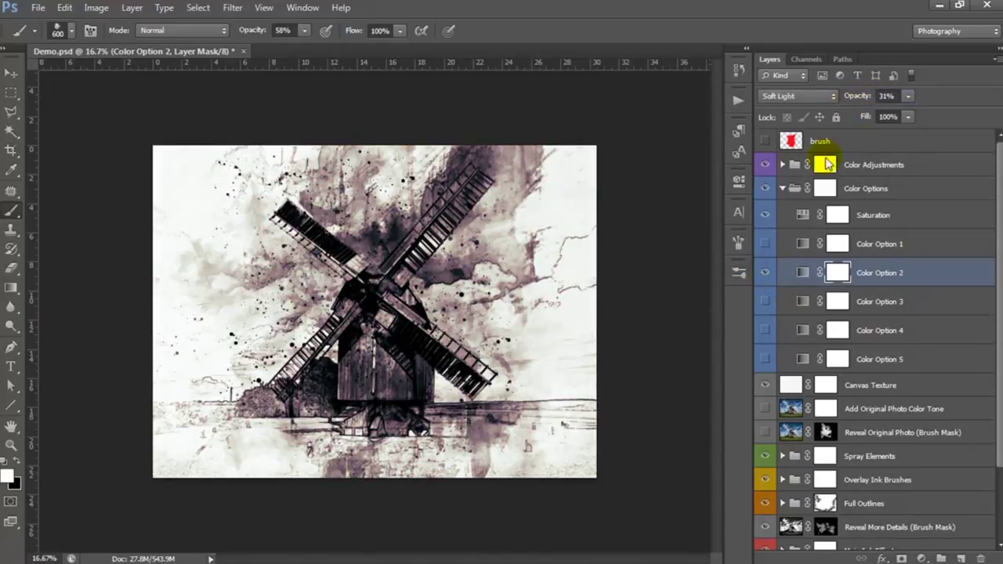
left_click(765, 272)
left_click(811, 305)
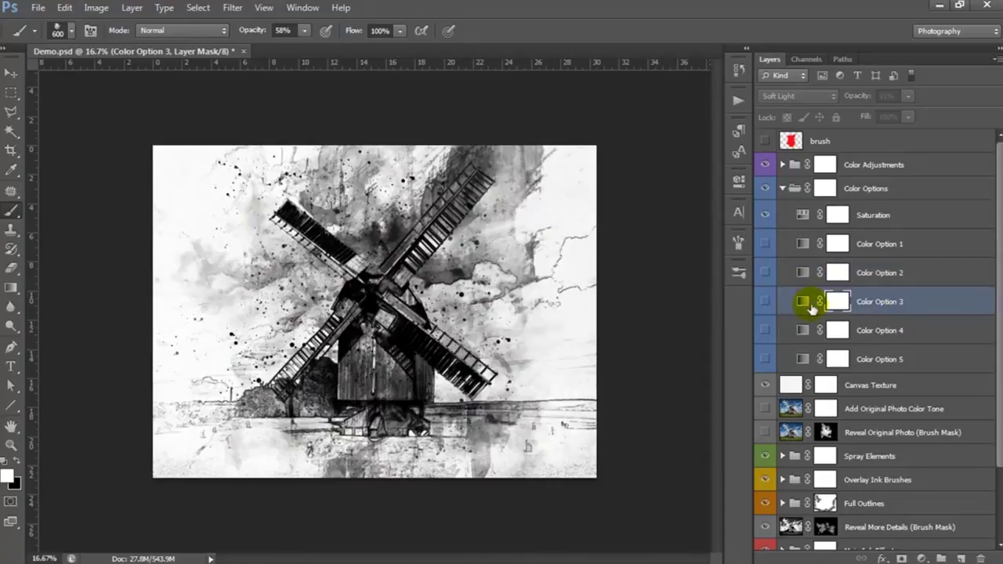
left_click(766, 302)
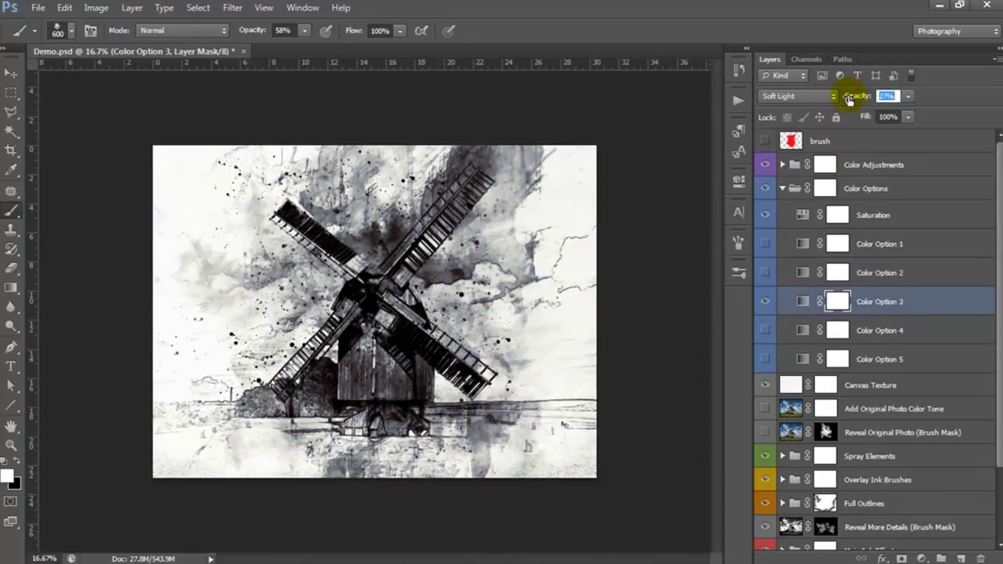
left_click(765, 301)
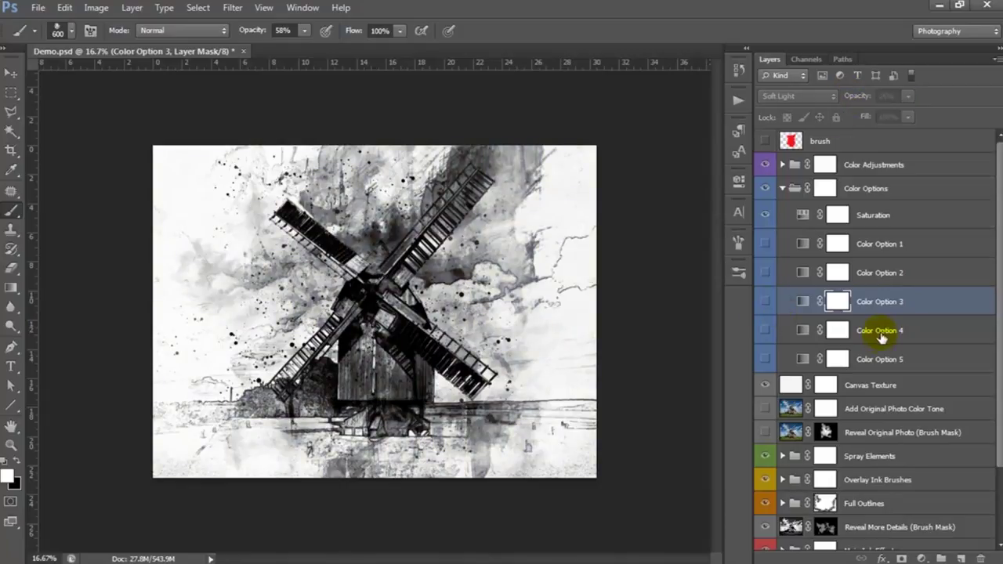
Preview Color Option 4's teal tint, then settle on Color Option 5's sepia tint.
left_click(870, 334)
left_click(766, 332)
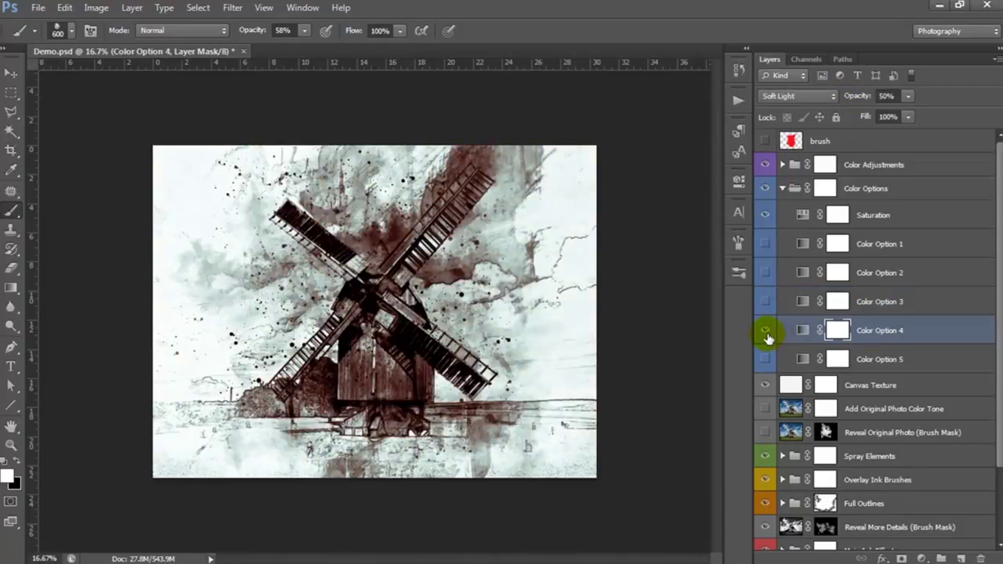
left_click(766, 333)
left_click(836, 358)
left_click(766, 359)
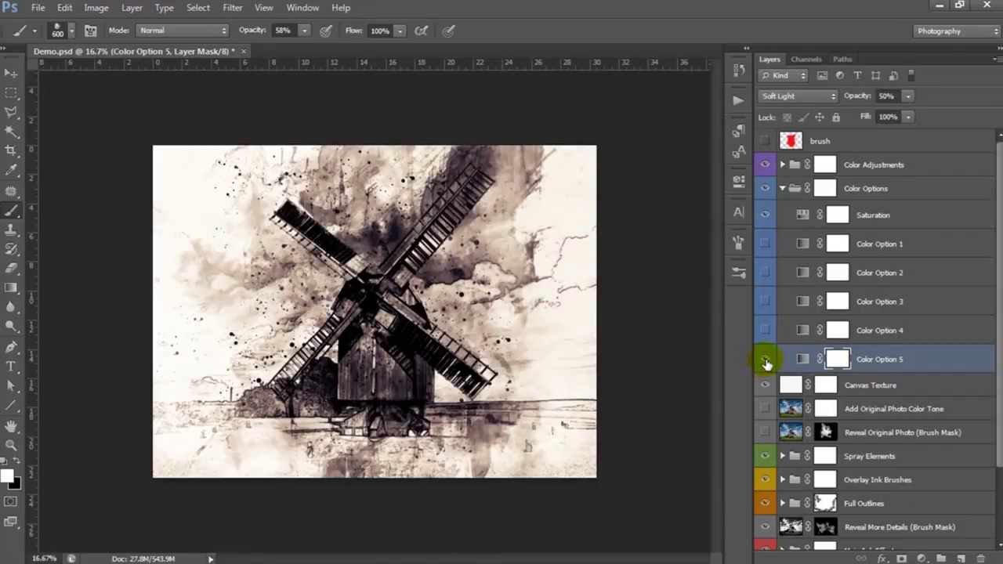
left_click(766, 359)
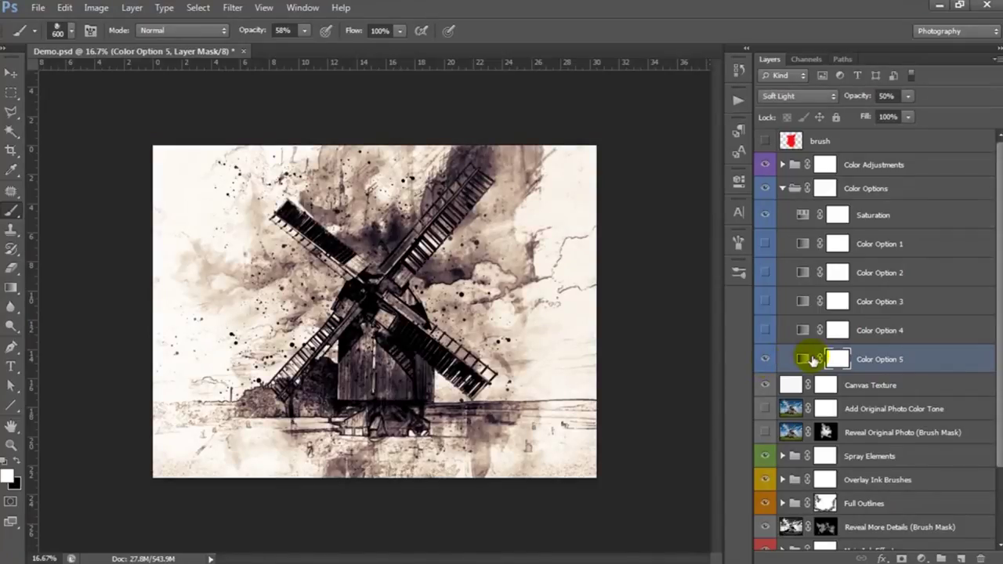
Sample Blue-Yellow-Pink and Medium Spectrum gradients for Color Option 5, then cancel to keep purple-orange.
double_click(803, 360)
left_click(658, 201)
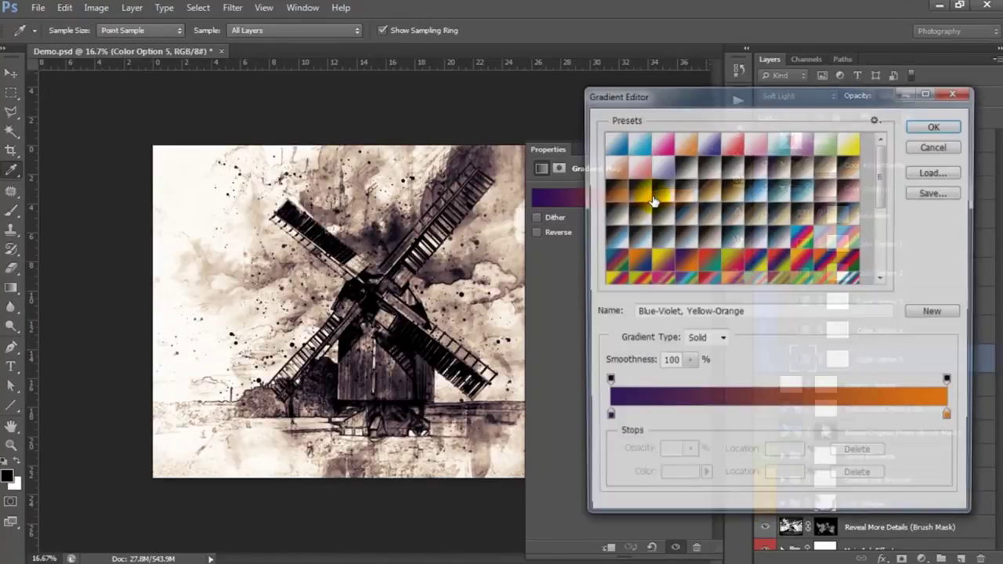
left_click(737, 268)
scroll(764, 265, "down", 1)
scroll(766, 264, "down", 2)
left_click(761, 211)
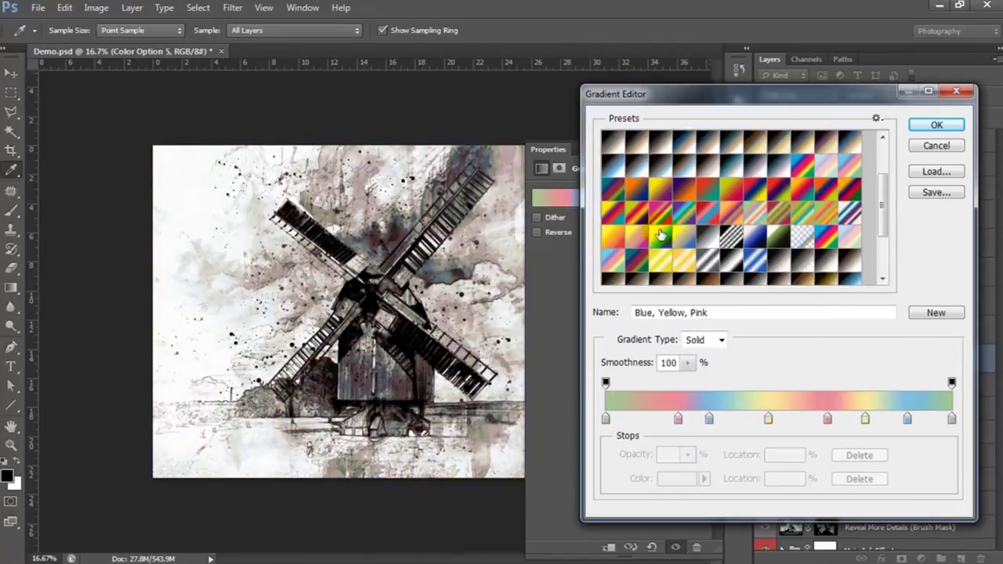
left_click(641, 259)
left_click(615, 265)
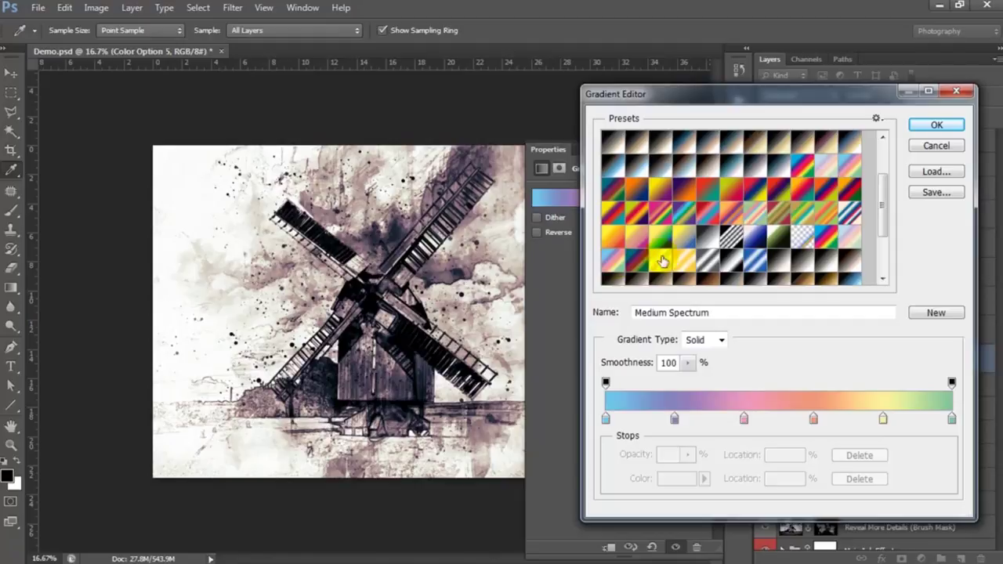
left_click(933, 145)
left_click(739, 181)
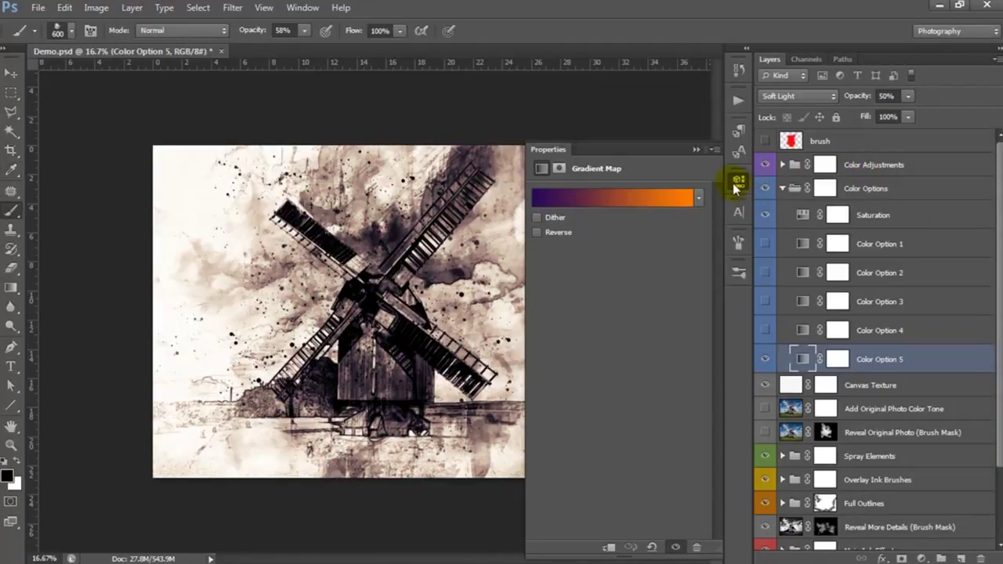
left_click(767, 362)
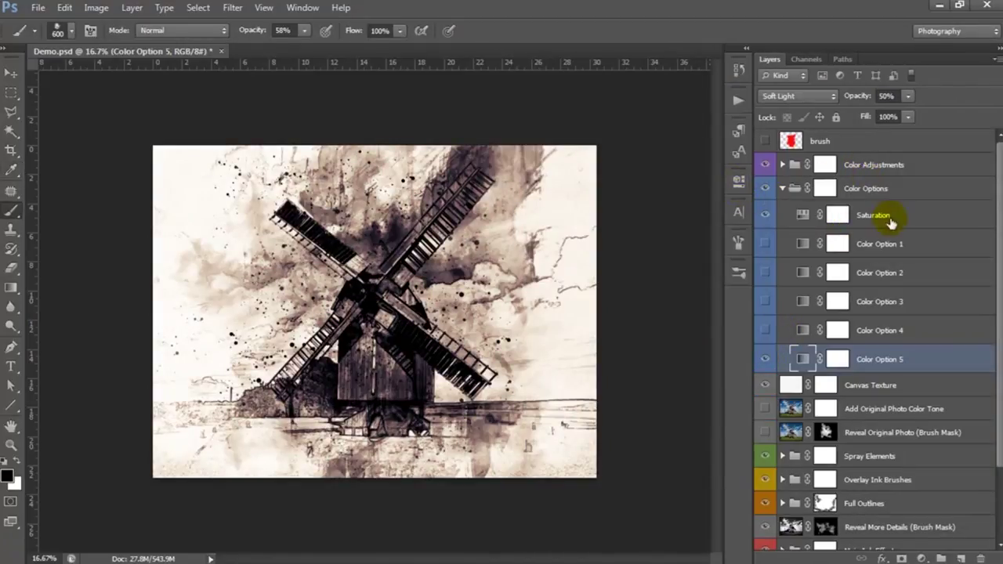
Raise the Saturation adjustment, then hide it and the Color Options tint for black and white.
left_click(813, 223)
double_click(802, 216)
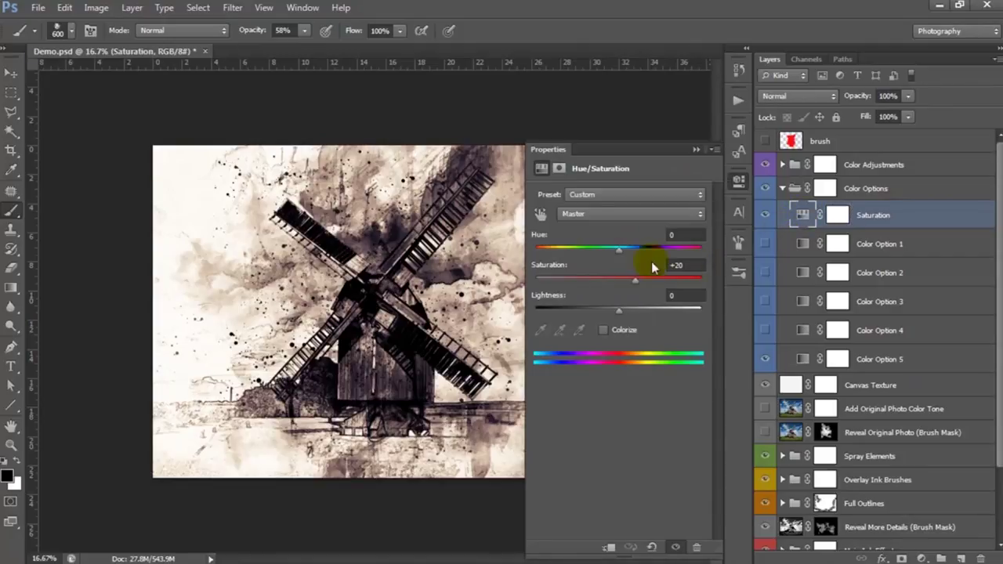
left_click_drag(637, 284, 673, 290)
left_click(740, 181)
left_click(765, 215)
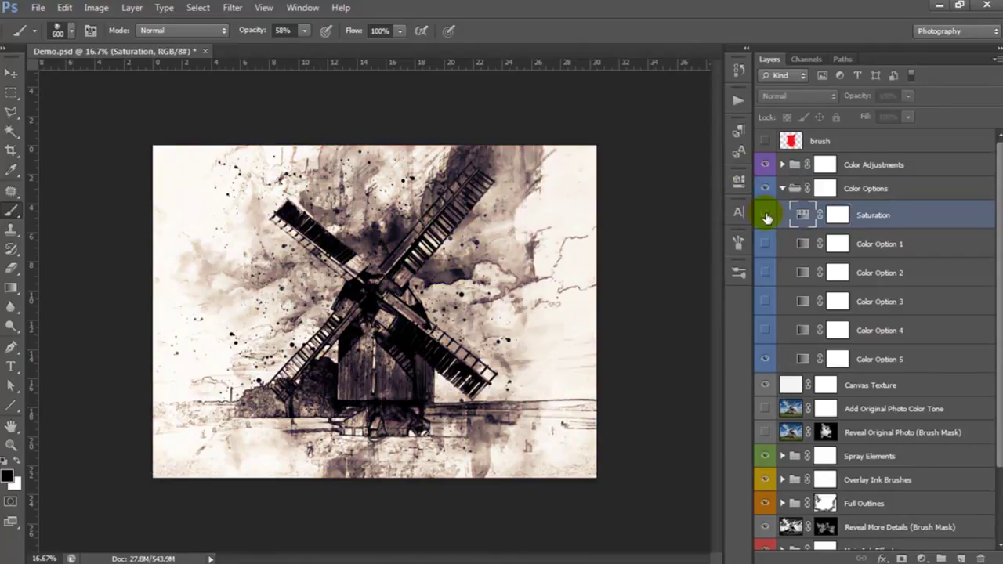
left_click(825, 188)
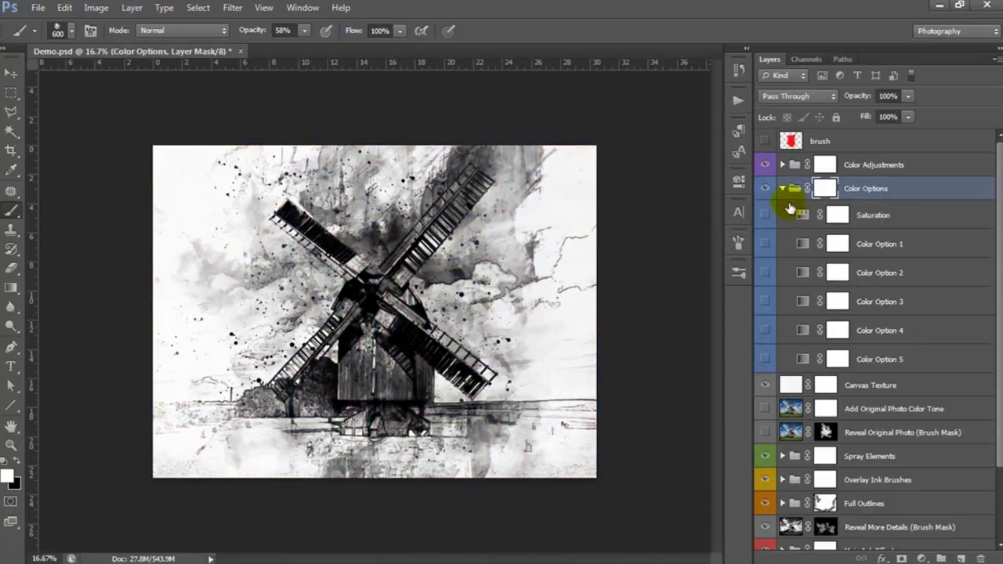
Collapse Color Options, expand Color Adjustments and show the Overall Gradient Tone layer.
left_click(783, 189)
left_click(784, 166)
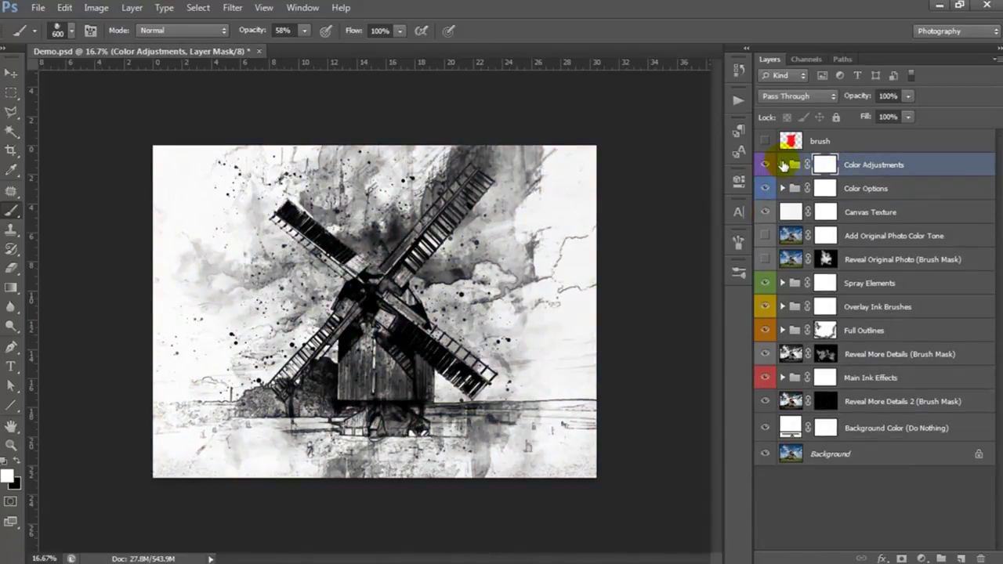
left_click(783, 165)
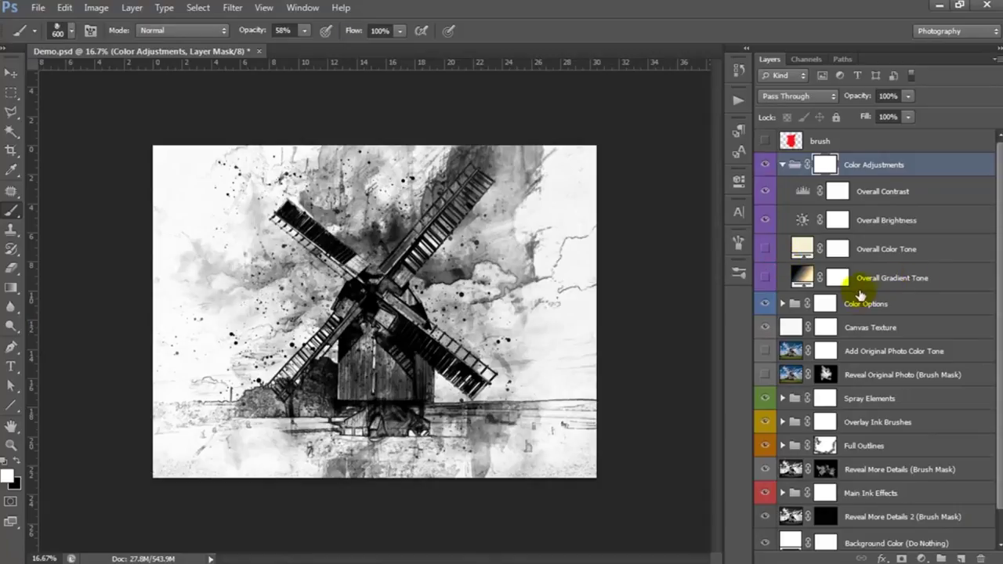
left_click(890, 278)
left_click(765, 277)
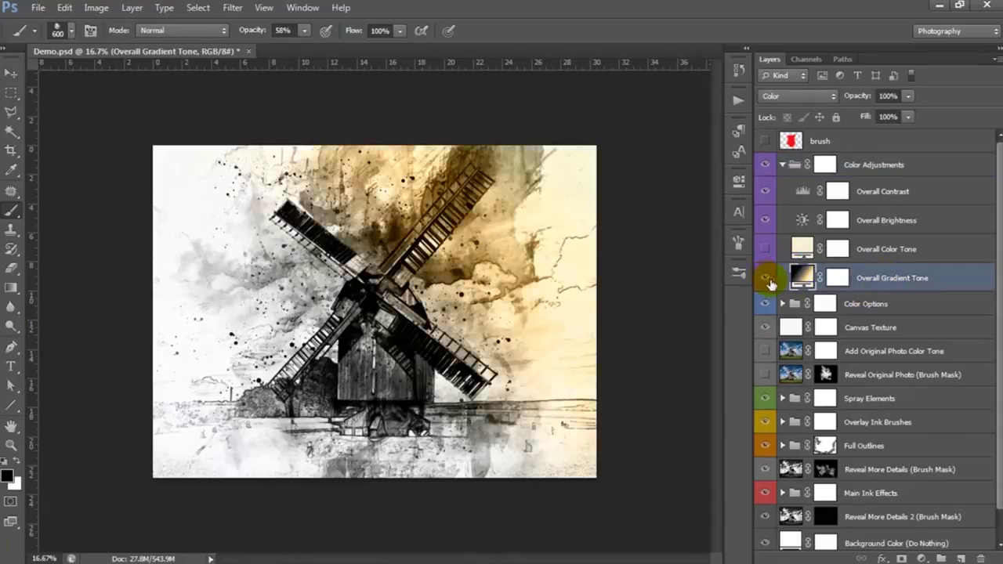
Try Cobalt-Iron 1 at about 146° with a larger scale, then cancel and hide the layer.
double_click(803, 279)
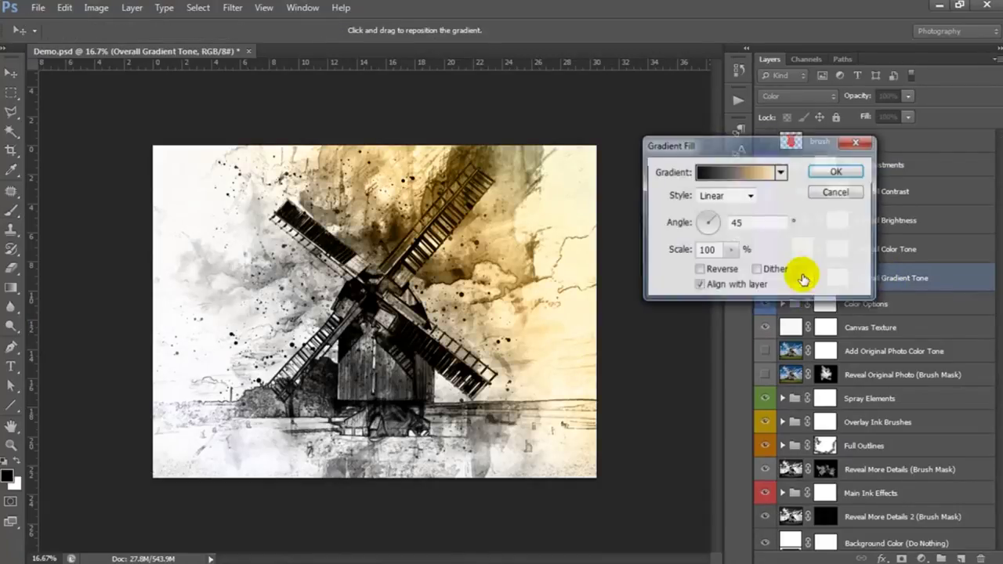
left_click(716, 169)
left_click(734, 238)
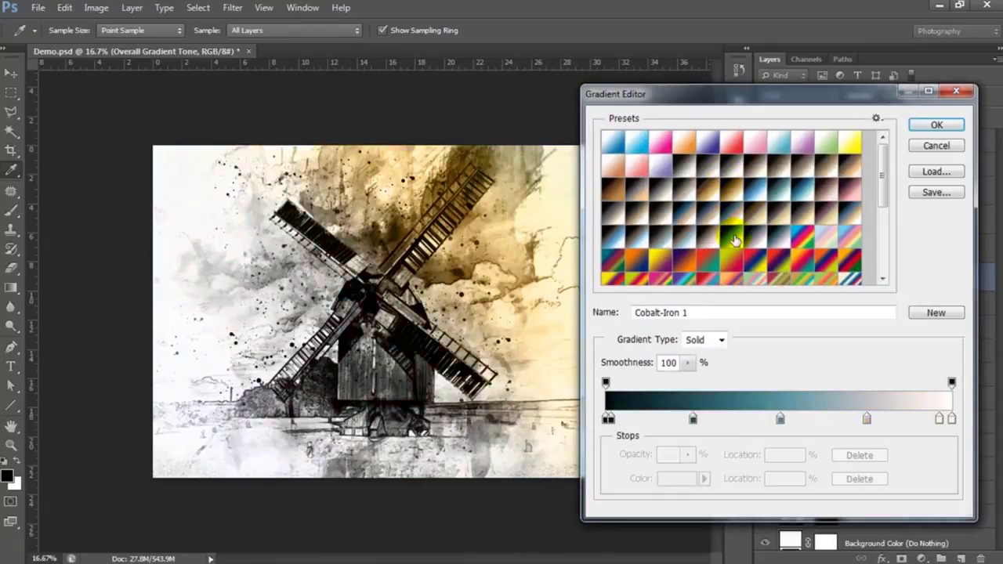
left_click(937, 125)
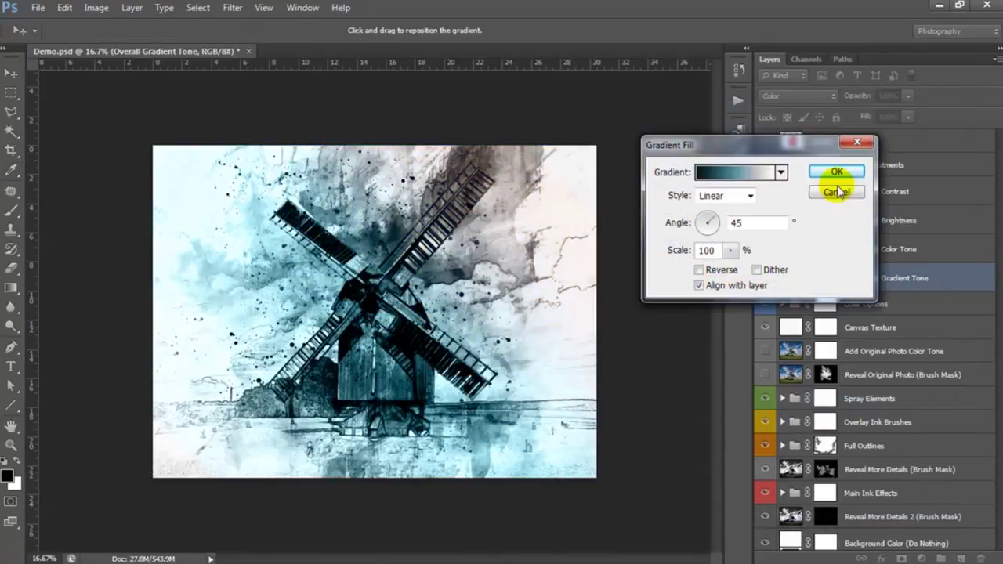
left_click(708, 222)
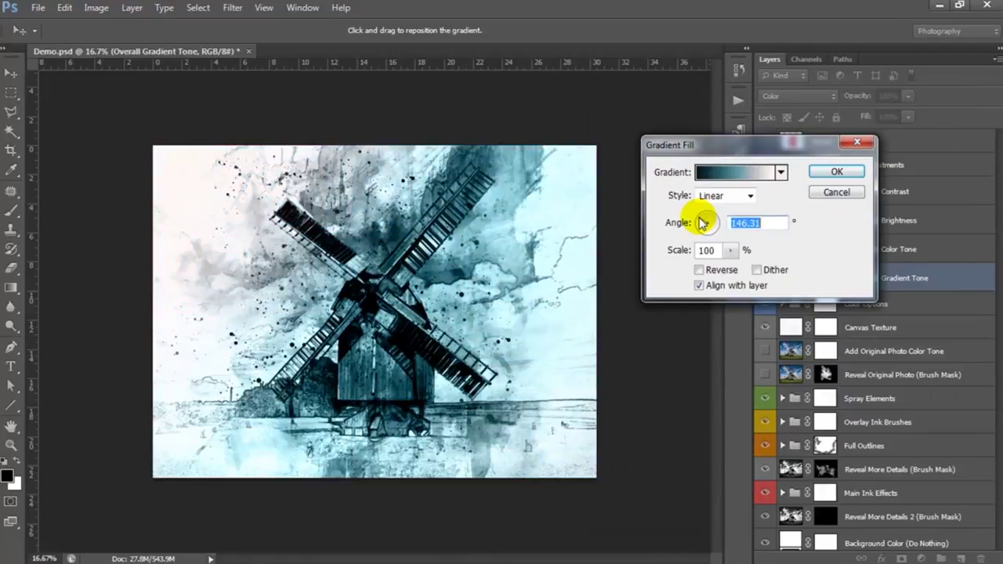
mouse_move(730, 250)
left_mouse_down()
mouse_move(755, 273)
mouse_move(734, 272)
left_mouse_up()
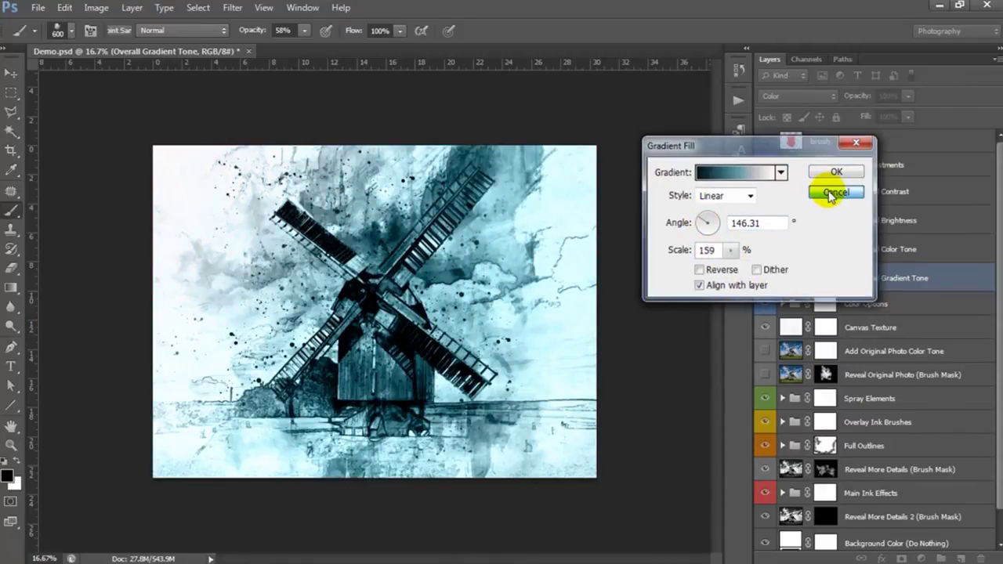
left_click(835, 192)
left_click(771, 280)
Show Overall Color Tone and preview teal and sepia-yellow hues, cancelling to keep the cream tone.
left_click(774, 250)
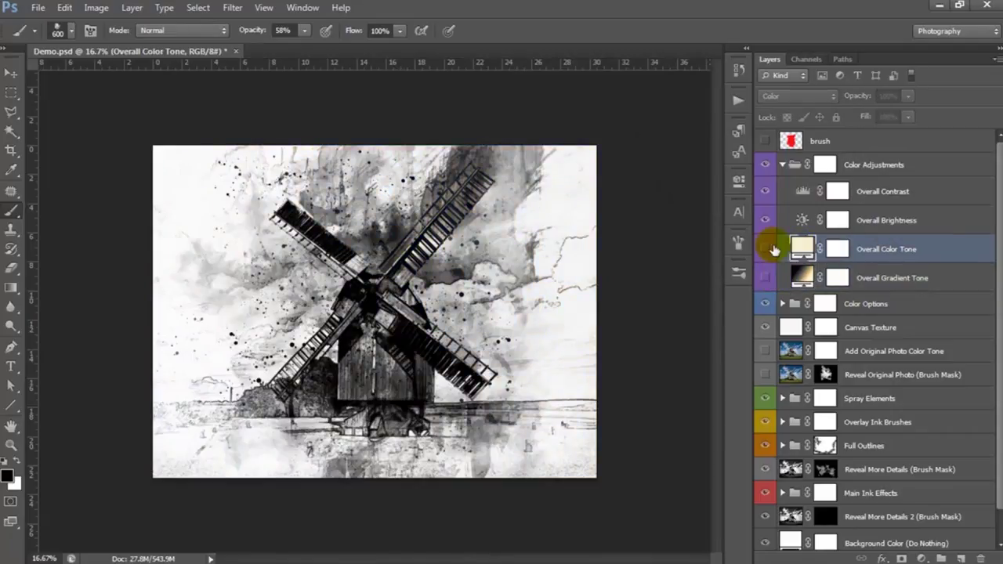
left_click(766, 250)
double_click(803, 250)
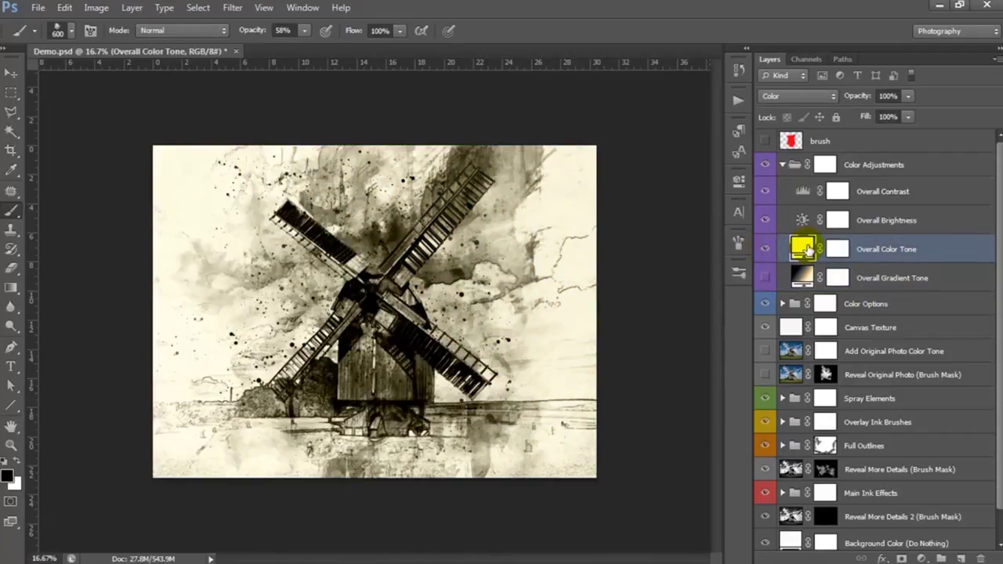
mouse_move(850, 337)
left_mouse_down()
mouse_move(852, 249)
mouse_move(851, 389)
left_mouse_up()
left_click_drag(752, 260, 746, 299)
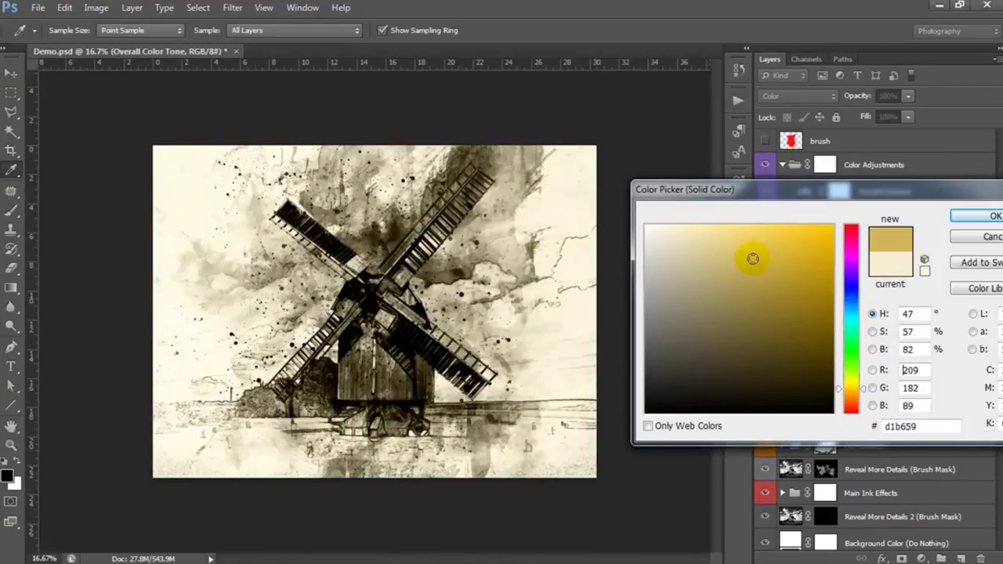
left_click(976, 236)
Set the Overall Color Tone layer to 100% opacity, then hide it.
left_click_drag(857, 99, 835, 95)
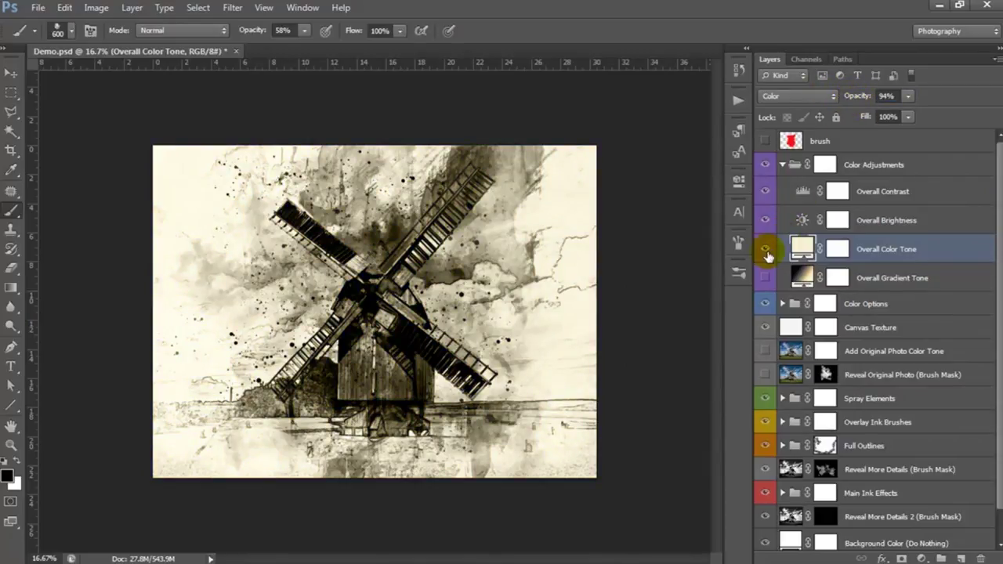
left_click_drag(856, 100, 953, 123)
left_click(765, 248)
Raise Overall Brightness from 5 to 29.
left_click(890, 222)
double_click(802, 220)
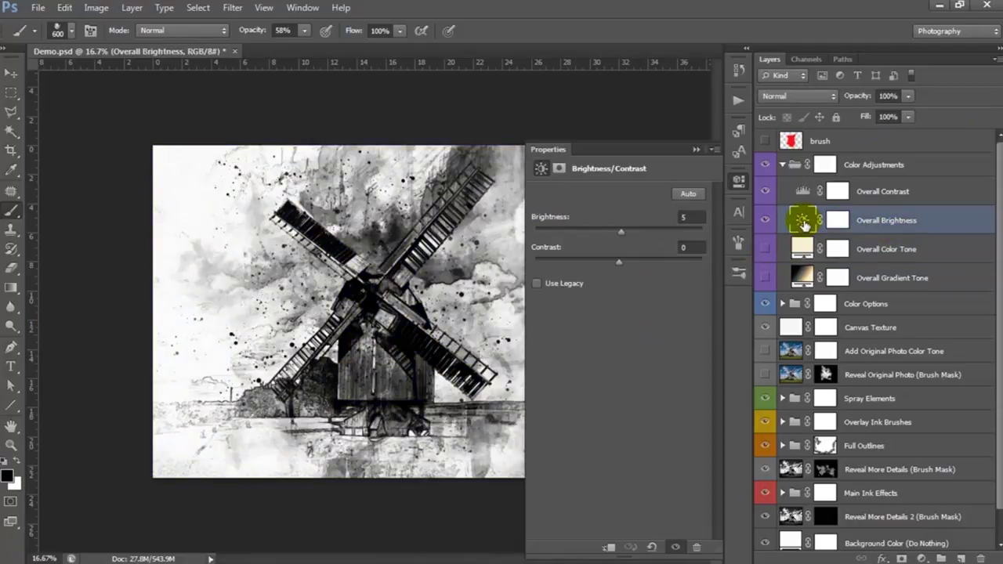
left_click_drag(621, 231, 635, 233)
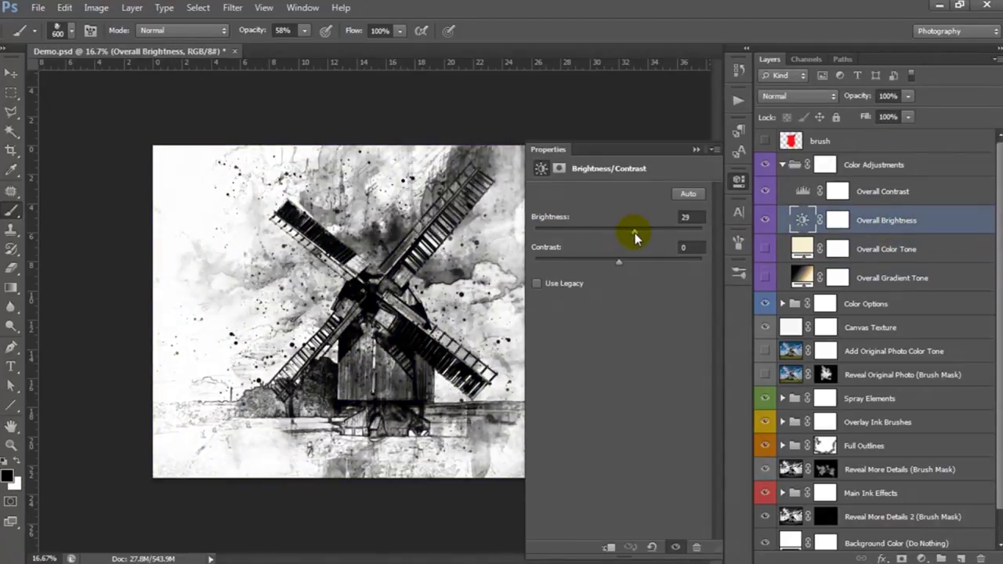
left_click(740, 182)
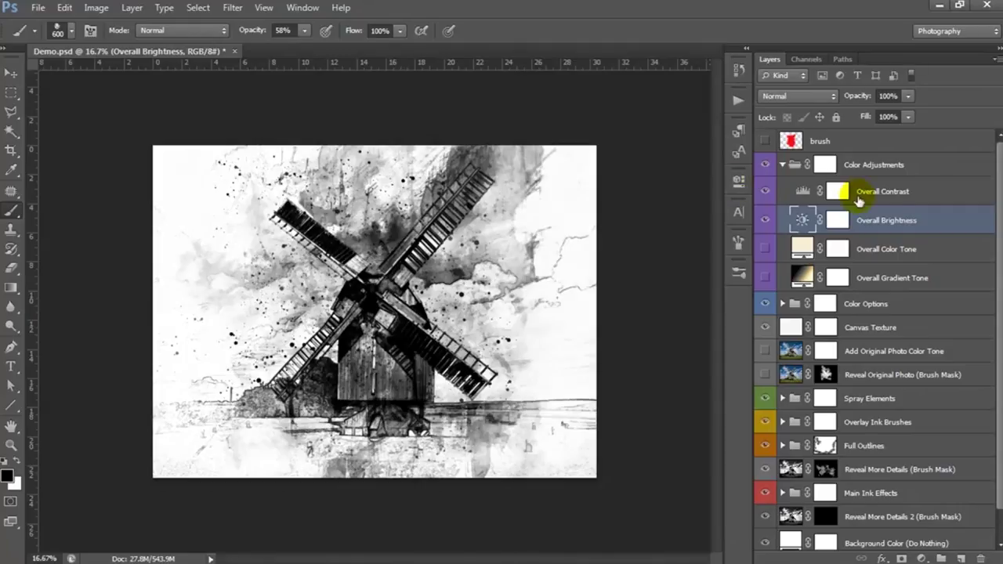
Lower the Overall Contrast Levels white input to 241, leaving the black point unchanged.
left_click(885, 196)
double_click(802, 191)
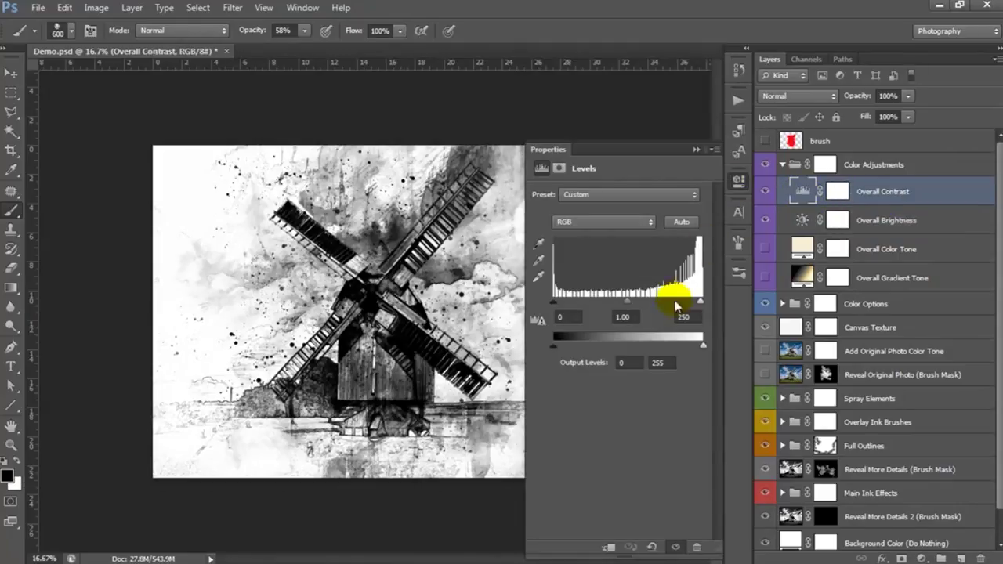
left_click_drag(700, 308, 687, 309)
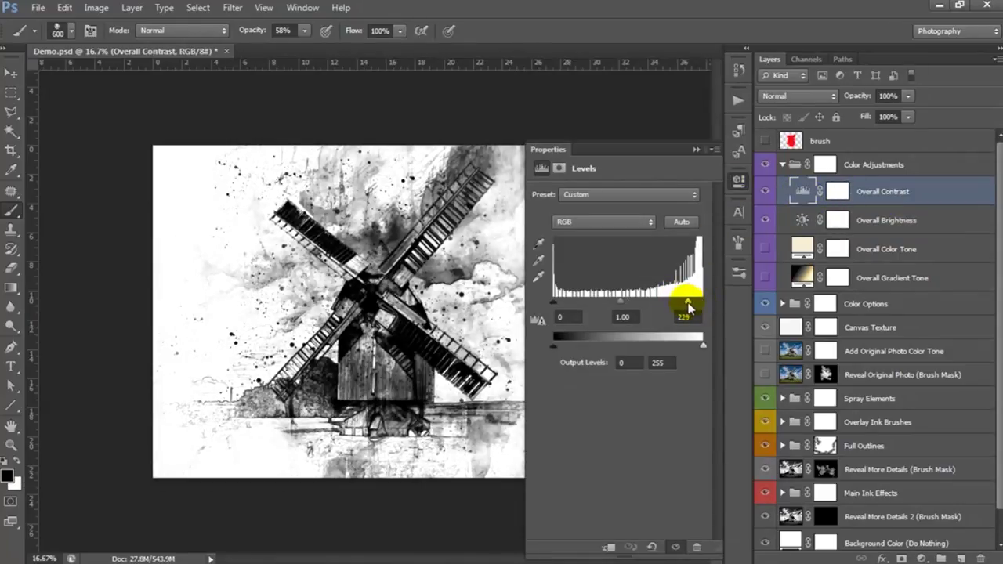
mouse_move(555, 304)
left_mouse_down()
mouse_move(565, 306)
mouse_move(555, 306)
left_mouse_up()
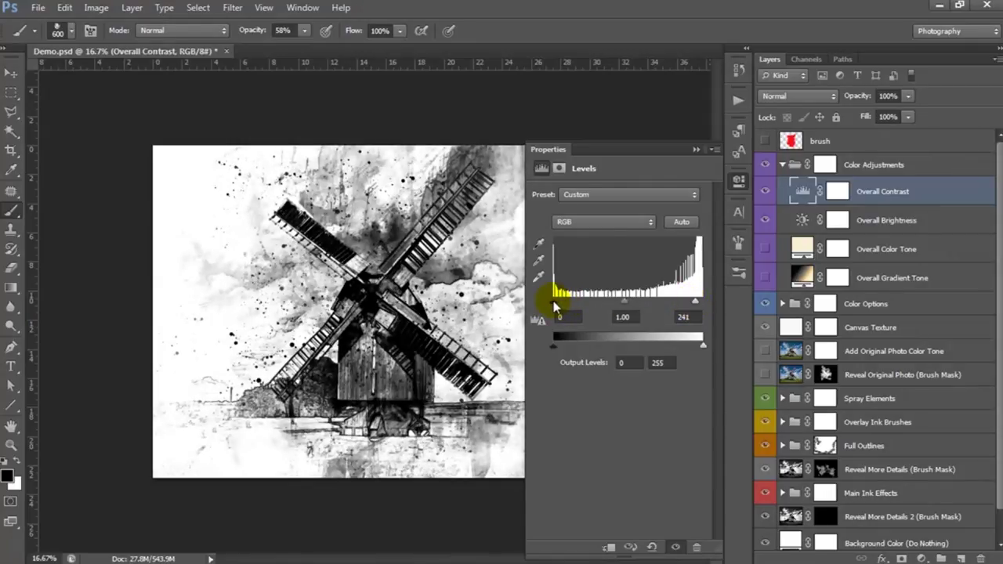
left_click(737, 182)
Collapse Color Adjustments and preview Add Original Photo Color Tone at 48% before hiding it.
left_click(823, 165)
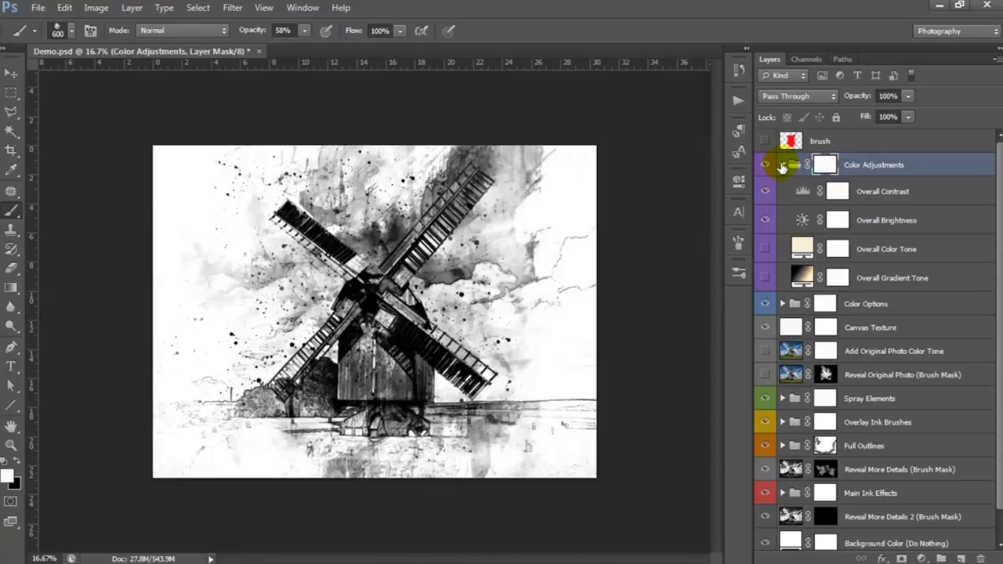
left_click(783, 166)
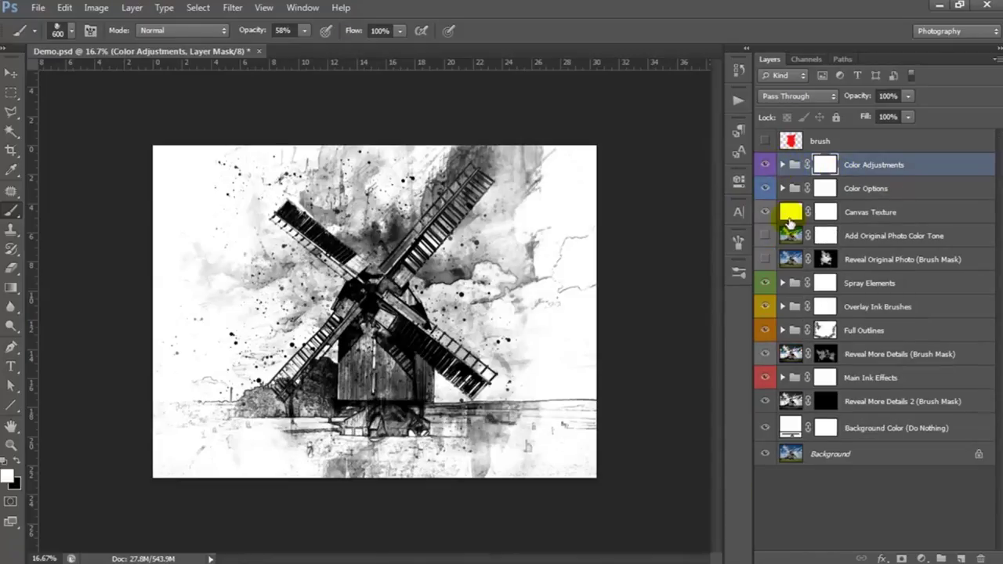
left_click(868, 236)
left_click(766, 235)
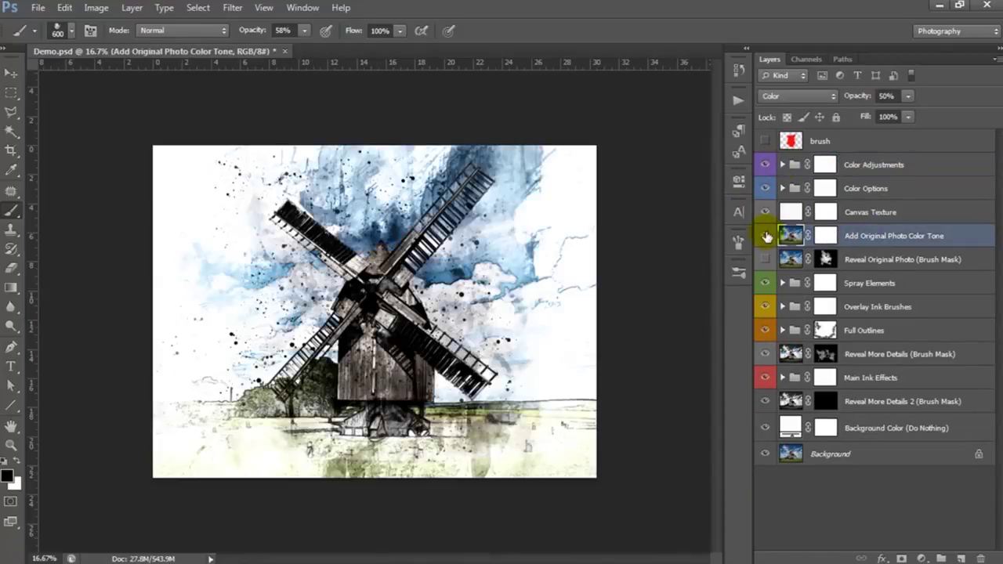
left_click(876, 96)
left_click_drag(872, 98, 857, 95)
left_click(766, 236)
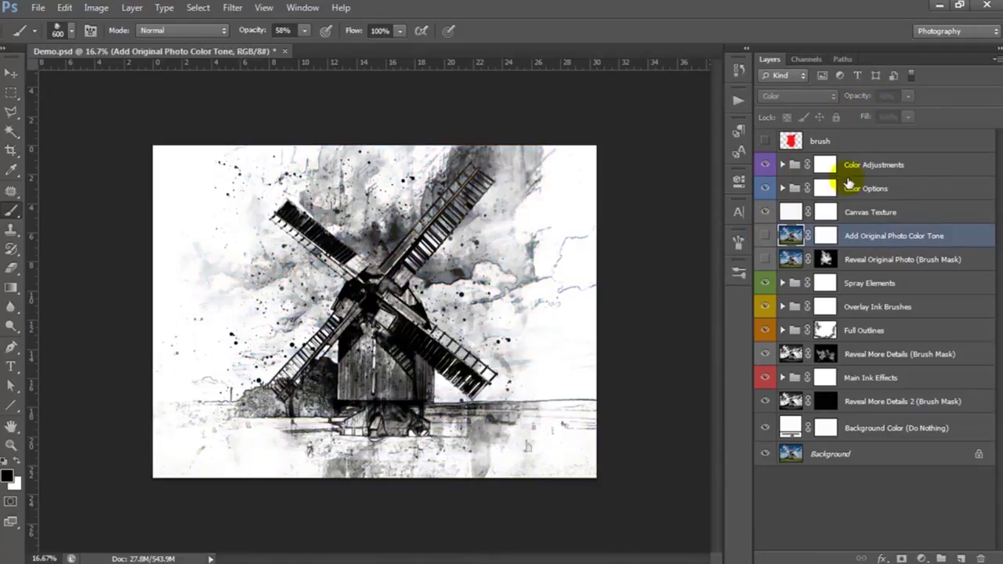
left_click(857, 164)
left_click(11, 74)
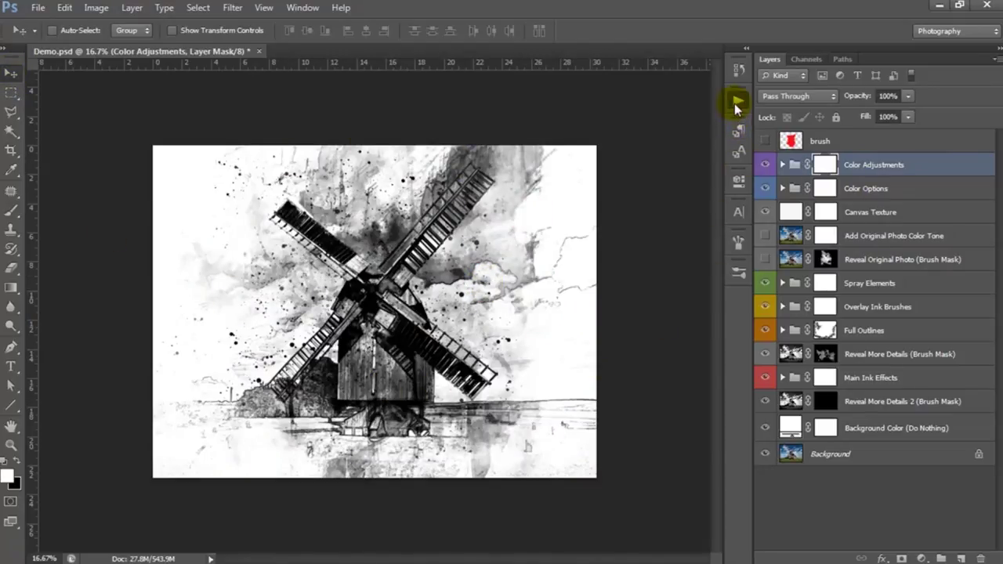
Run the Added Effects 'Oil Painting & Sharpness (CS6)' action from its first step, continuing past messages.
left_click(737, 102)
left_click(657, 138)
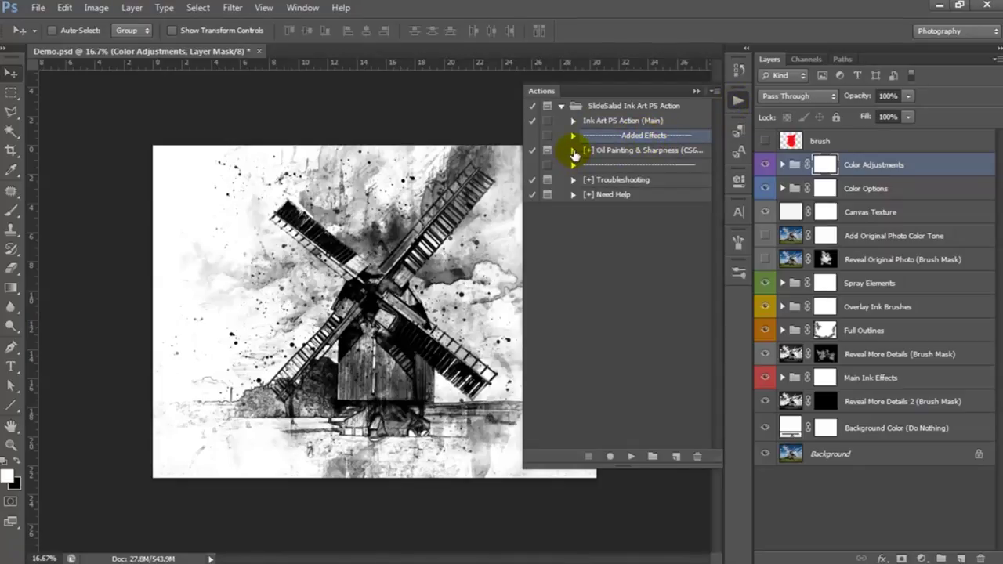
left_click(573, 151)
left_click(617, 152)
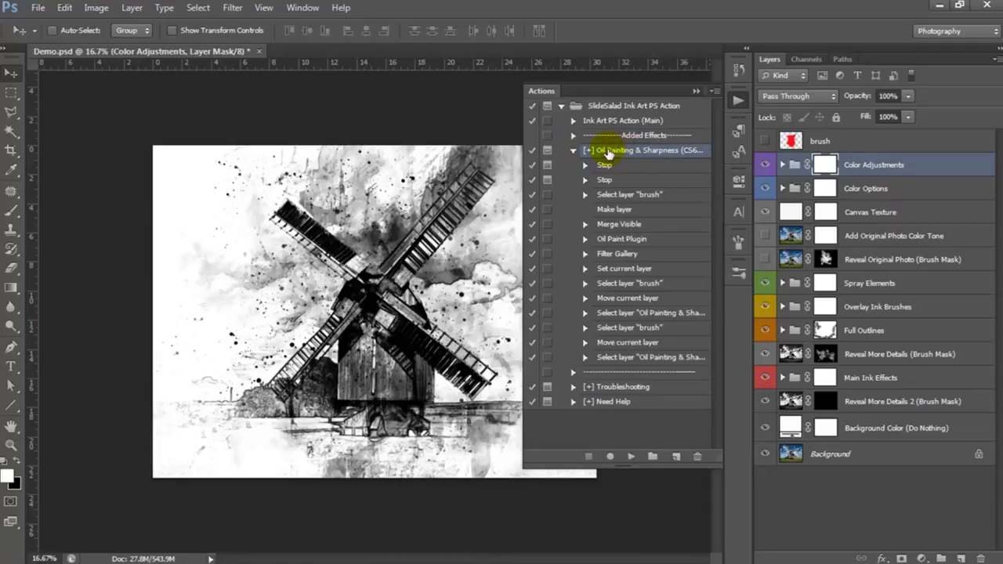
left_click(606, 165)
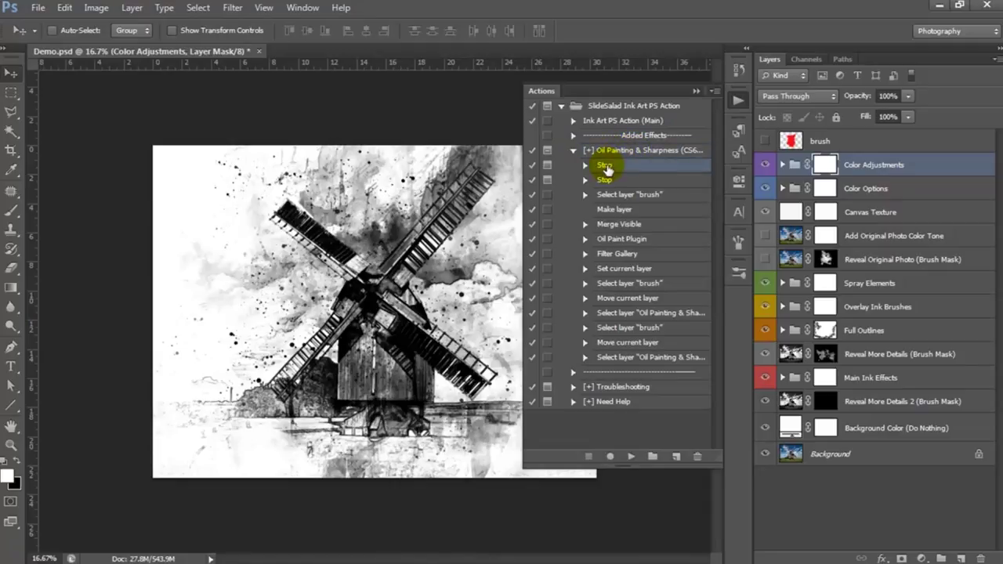
left_click(630, 457)
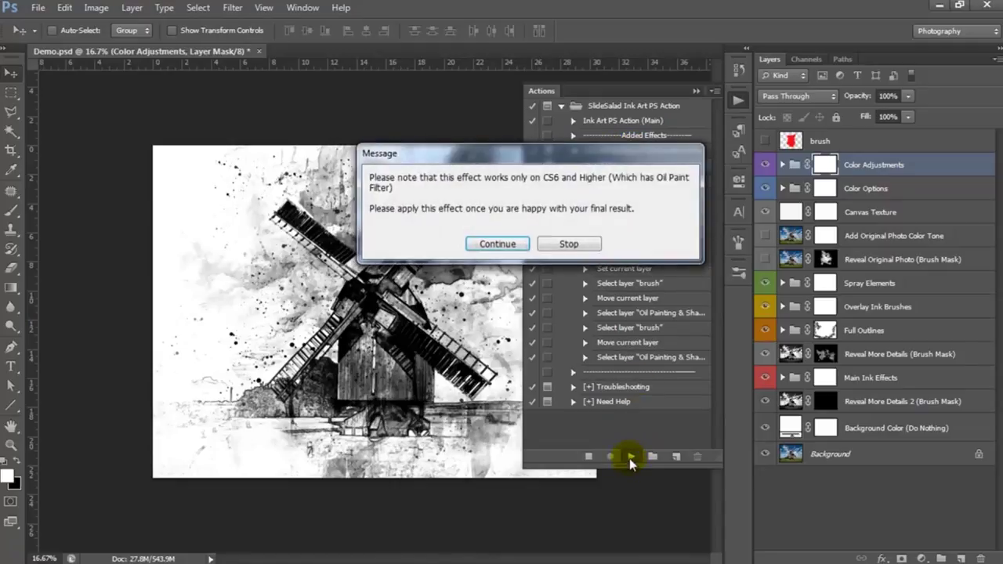
left_click_drag(541, 142, 470, 181)
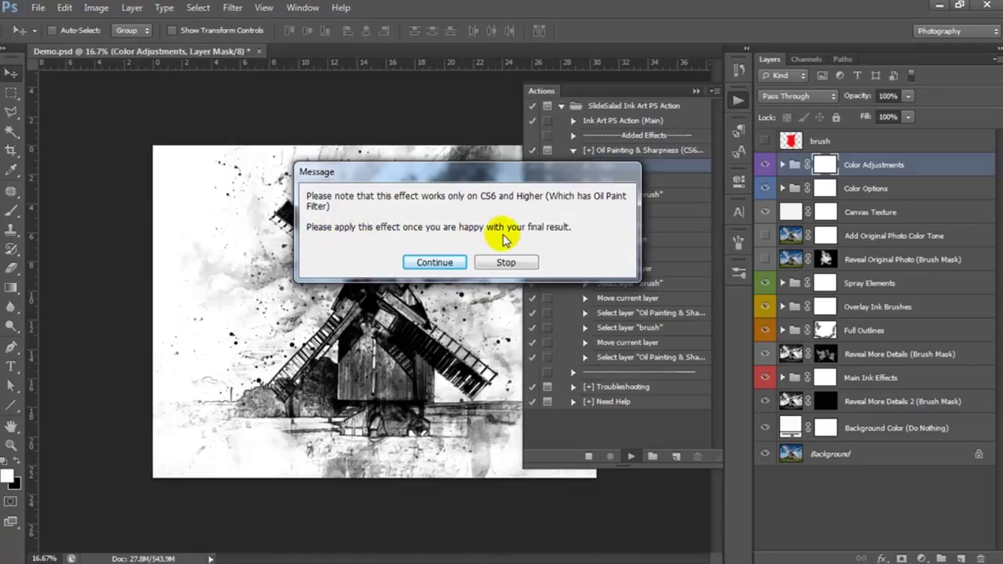
left_click(441, 268)
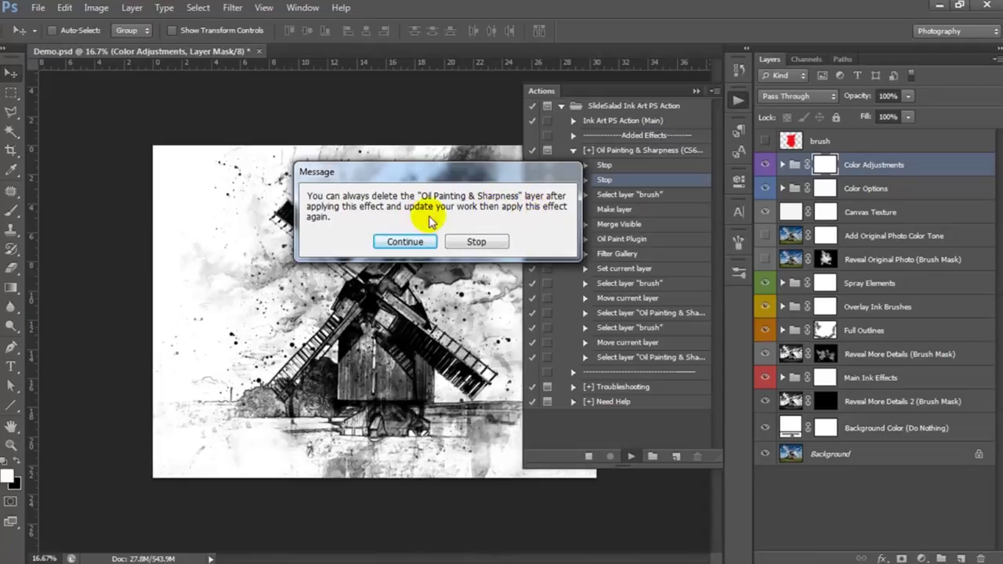
left_click(400, 242)
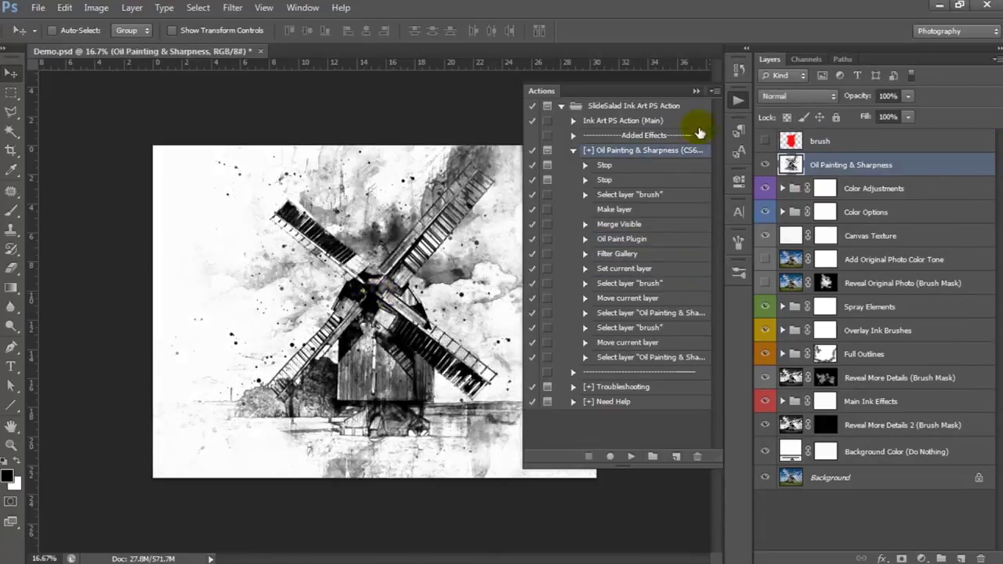
left_click(574, 151)
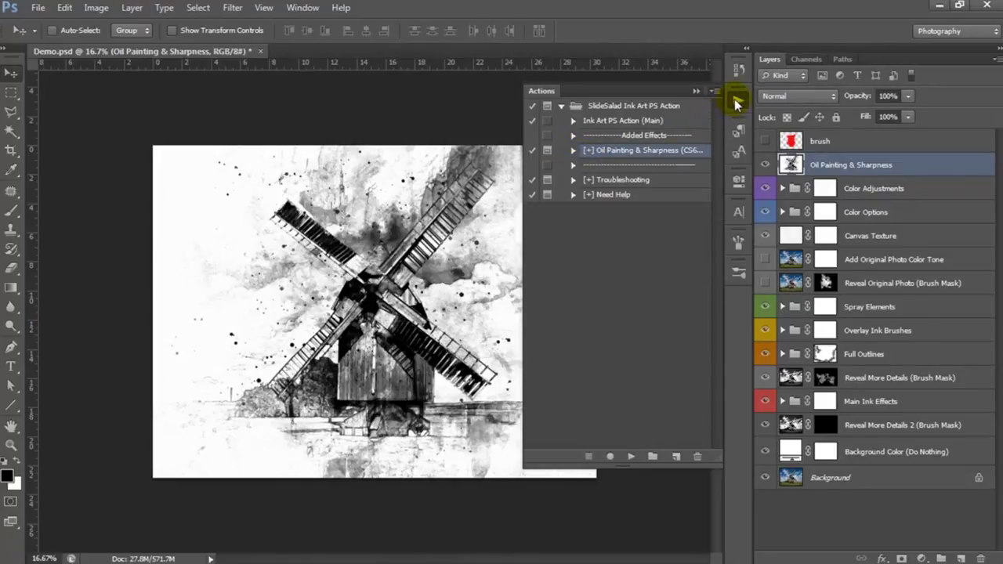
Put away the actions, compare the Oil Painting & Sharpness layer off and on, and view full screen.
left_click(736, 102)
left_click(766, 166)
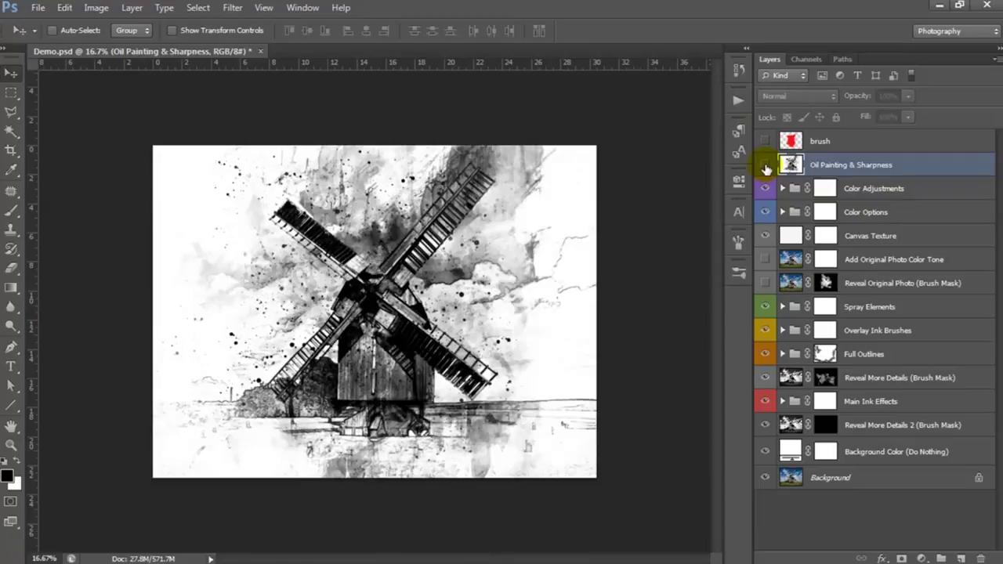
left_click(766, 166)
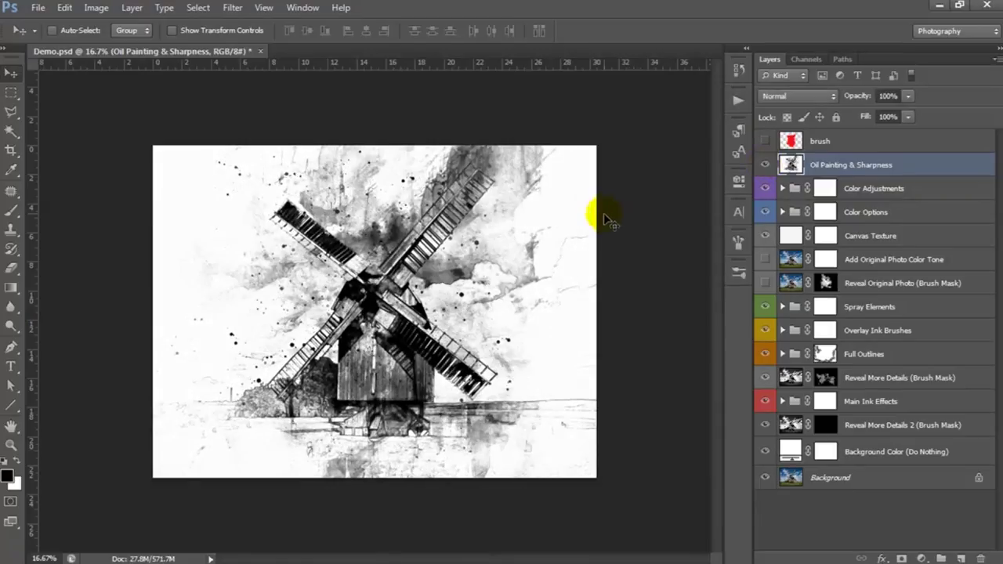
key("f")
key("f")
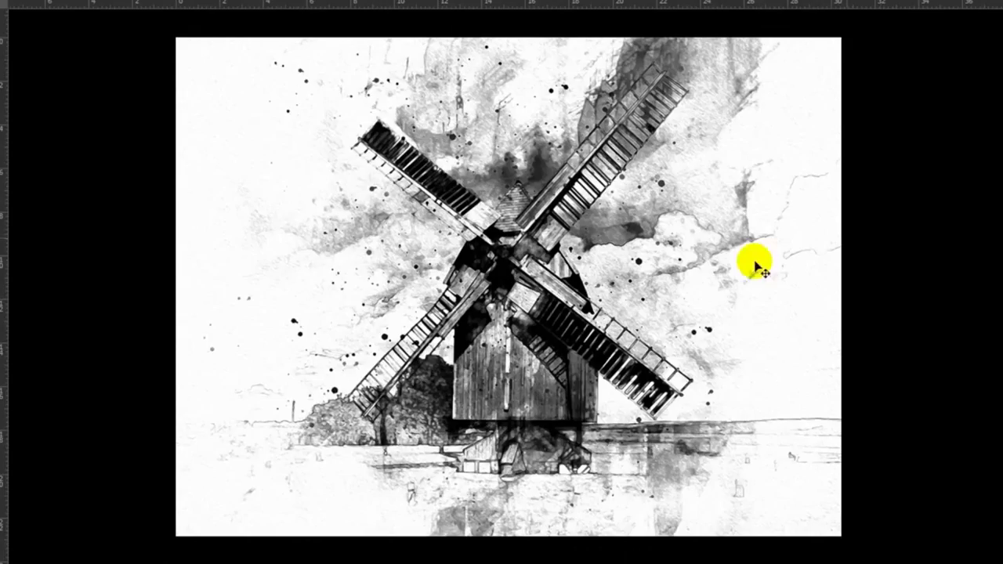